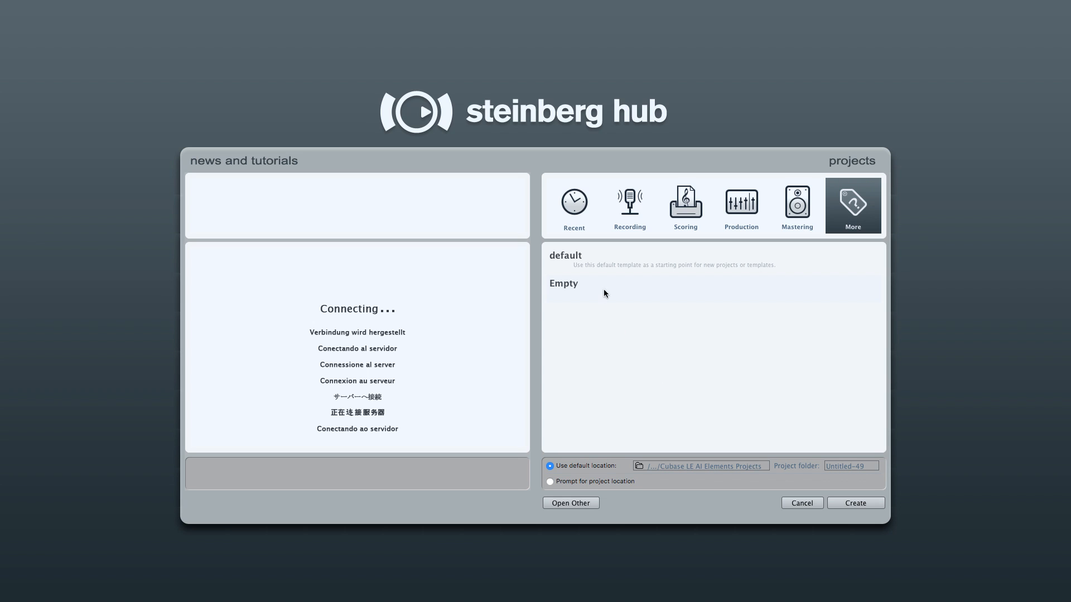
# Step: Import beat.wav, rap1.wav and rap2.wav from the desktop folder "Муравейник - Дальше", placing each file on a different track
pyautogui.moveTo(58, 2)
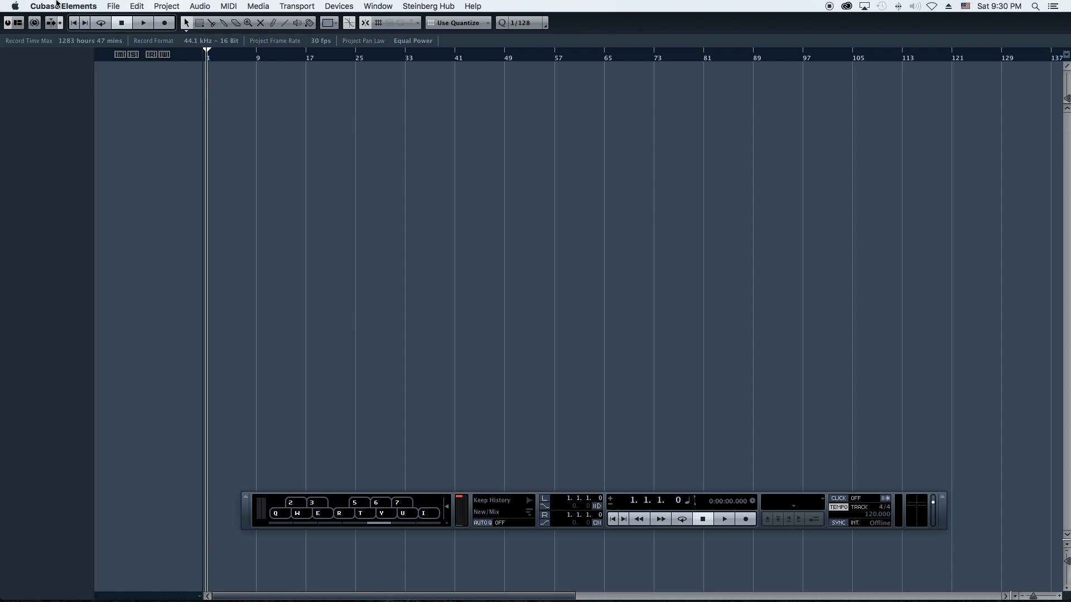
pyautogui.click(114, 6)
pyautogui.moveTo(158, 145)
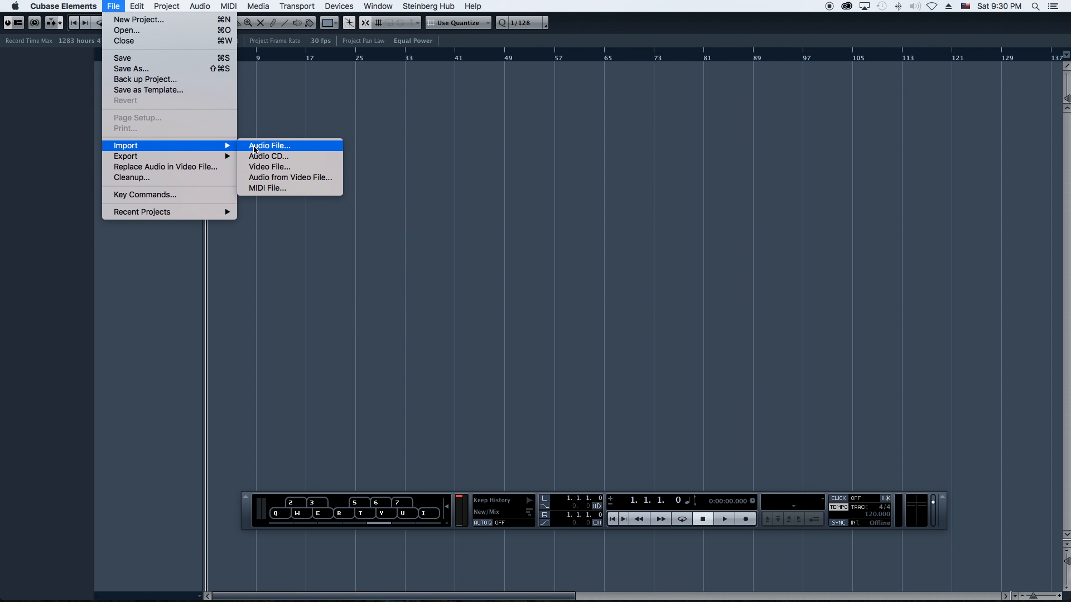
pyautogui.click(292, 147)
pyautogui.doubleClick(505, 127)
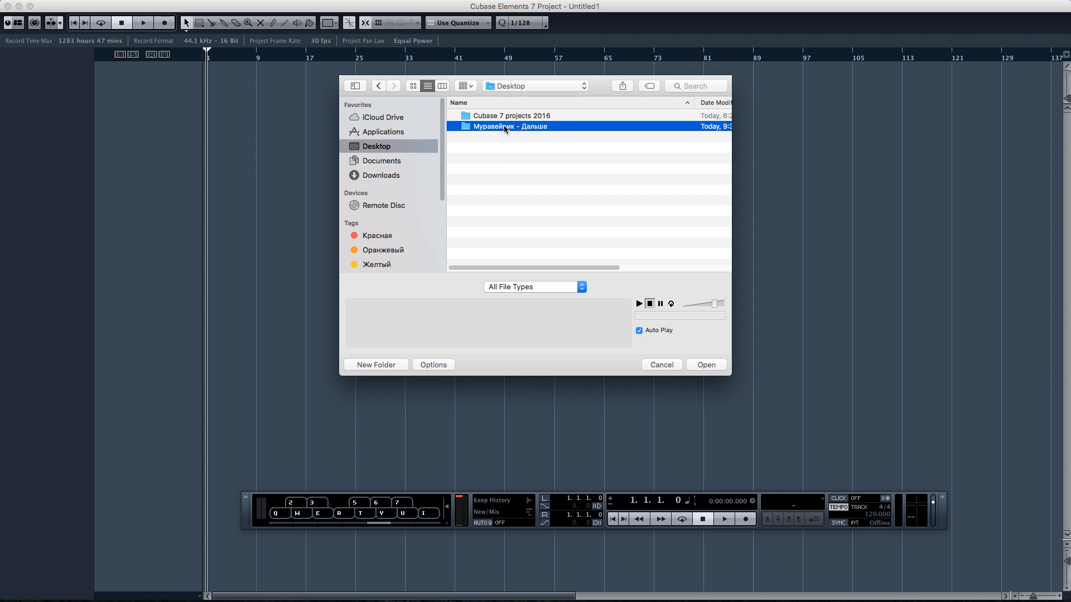
pyautogui.moveTo(493, 228); pyautogui.dragTo(497, 205)
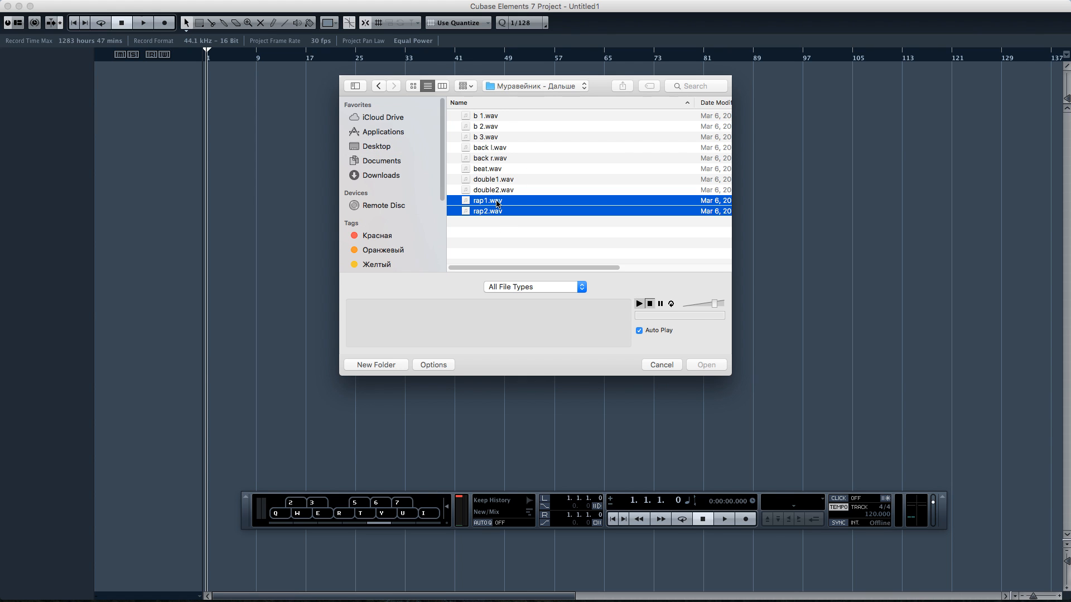
pyautogui.keyDown('super'); pyautogui.click(486, 171); pyautogui.keyUp('super')
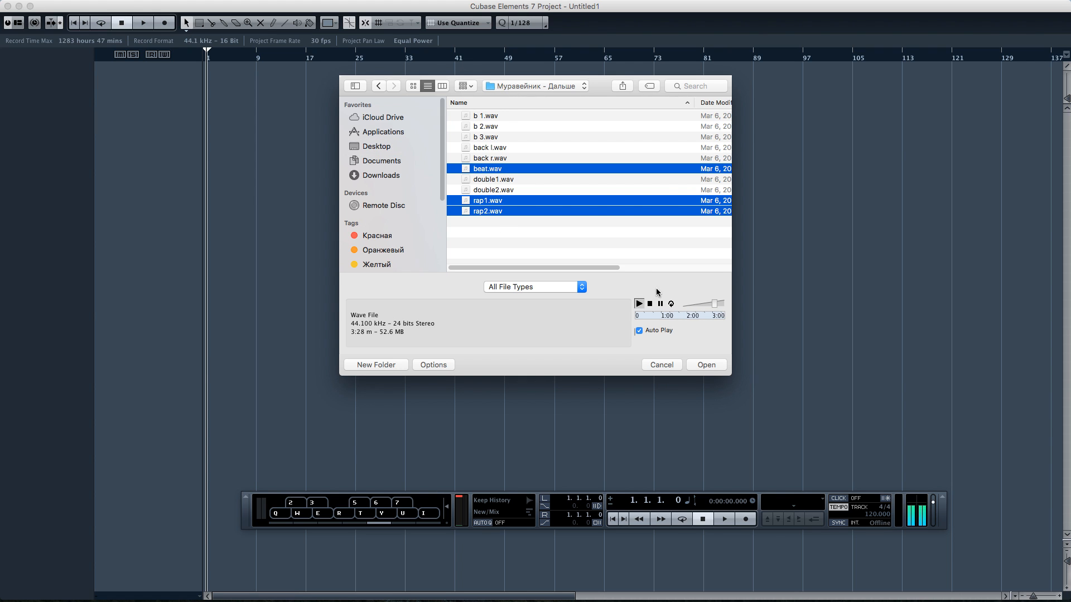
pyautogui.click(707, 367)
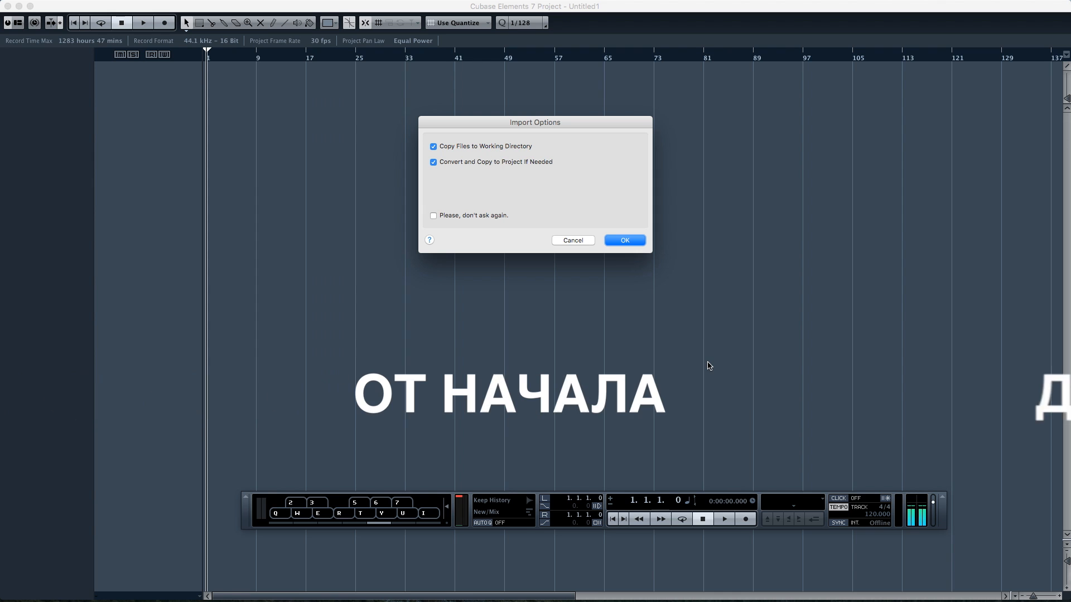
pyautogui.click(635, 245)
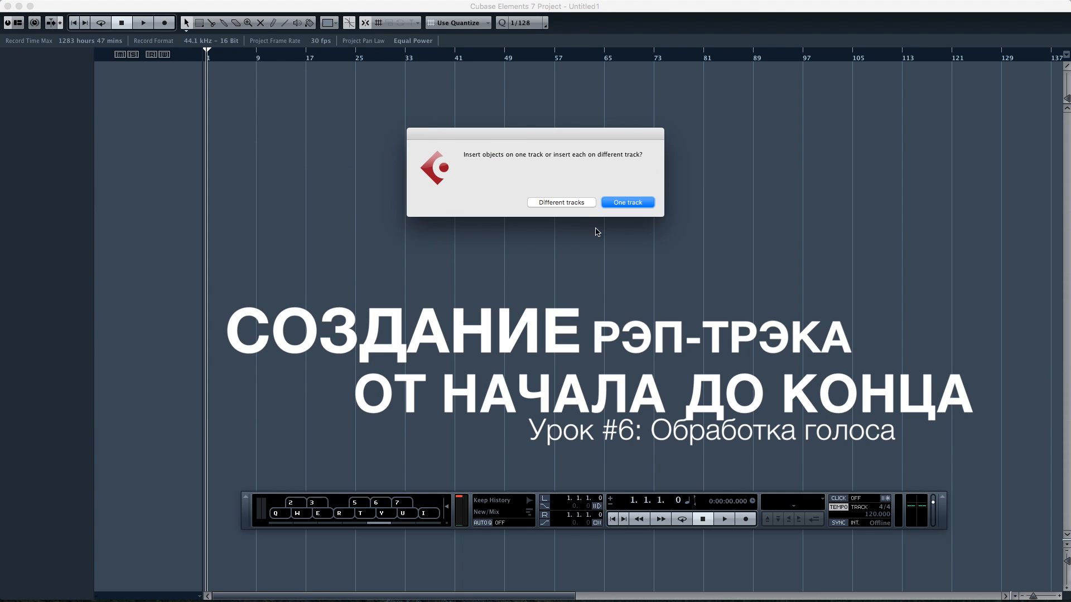
pyautogui.click(561, 202)
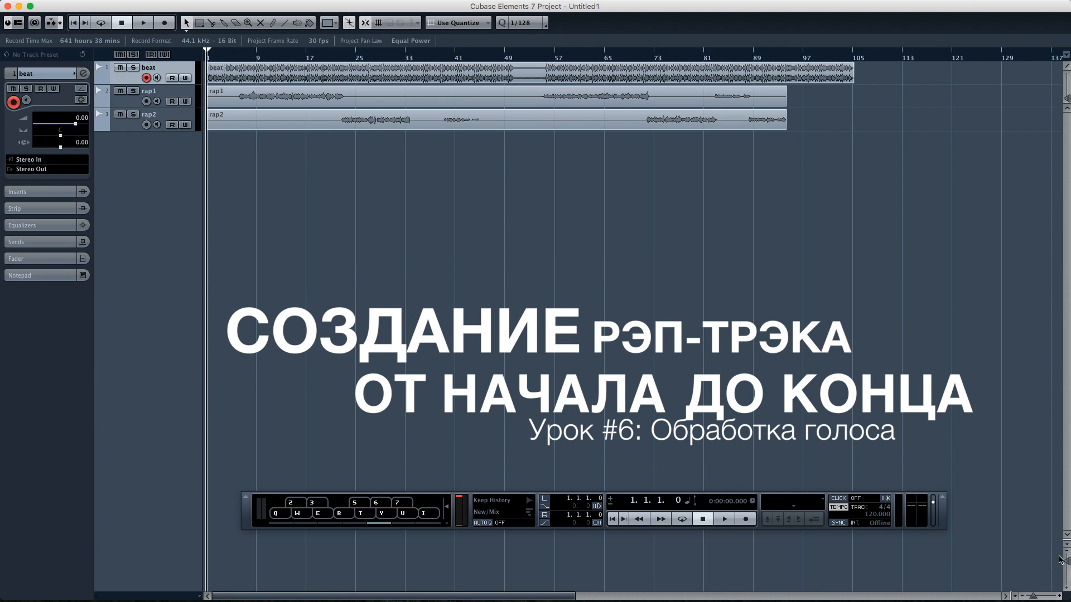
# Step: Enlarge the track heights and switch the project to a fixed tempo of 88 BPM
pyautogui.moveTo(1066, 560); pyautogui.dragTo(1066, 567)
pyautogui.click(839, 508)
pyautogui.click(877, 514)
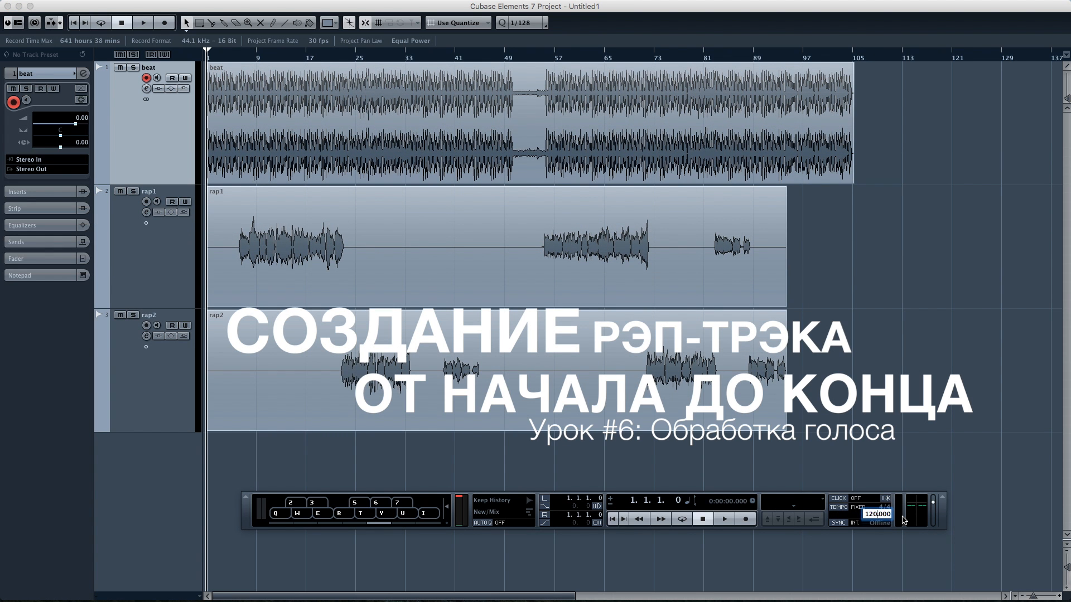
pyautogui.press('BackSpace')
pyautogui.write('88')
pyautogui.press('Return')
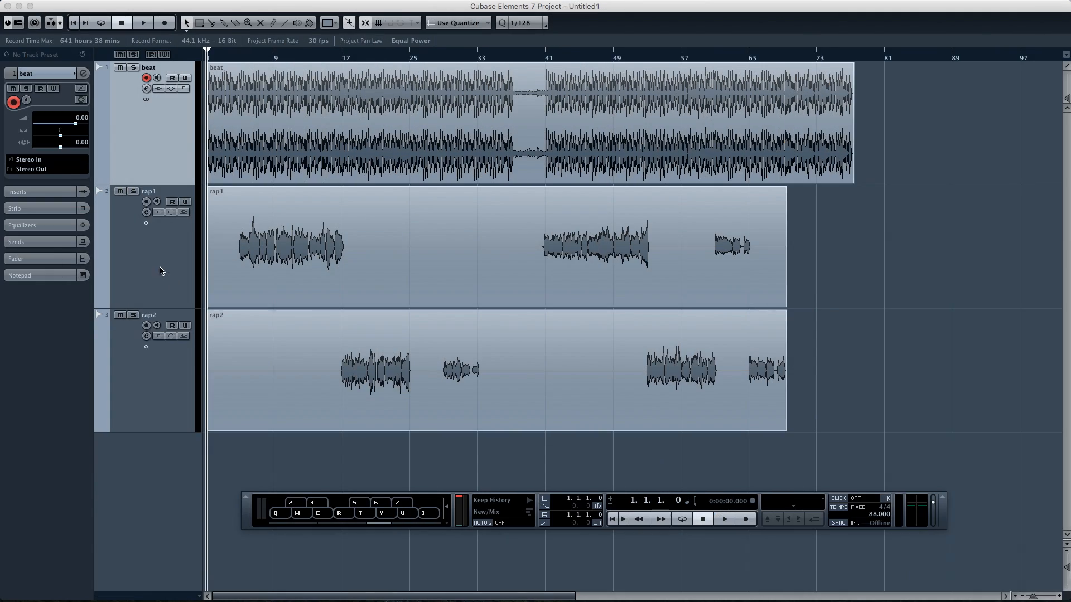
# Step: Insert the REQ 6 Mono equalizer on the rap1 track through its channel settings
pyautogui.click(160, 271)
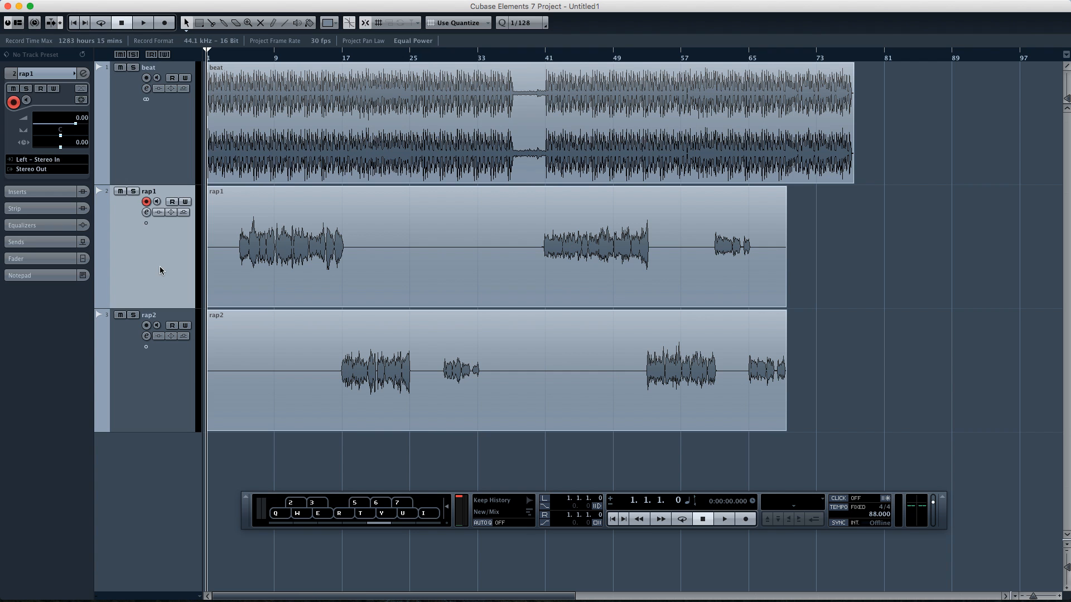
pyautogui.click(147, 213)
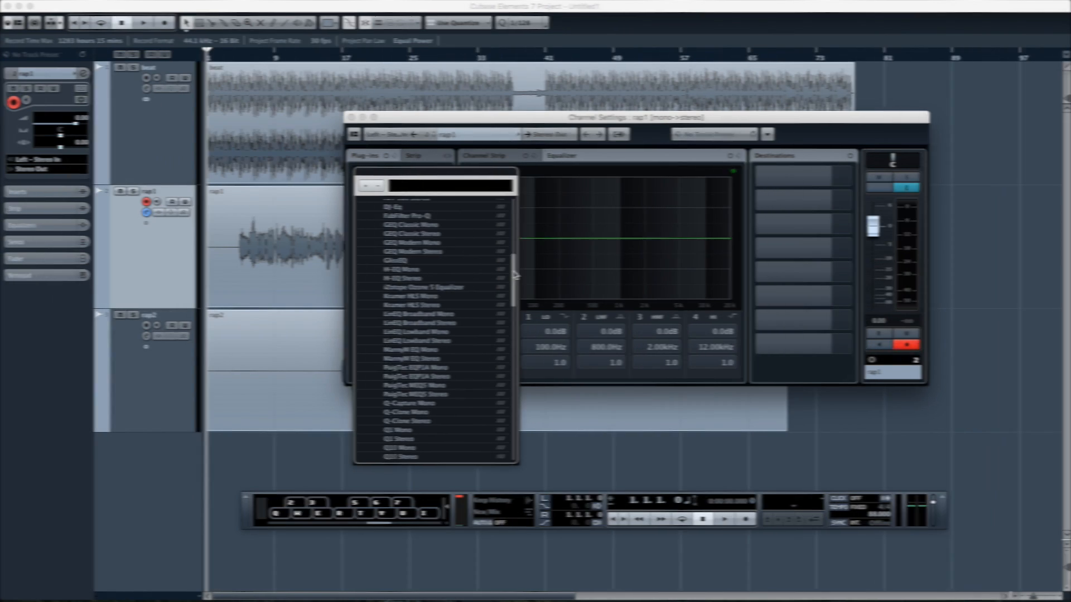
pyautogui.moveTo(516, 287); pyautogui.dragTo(515, 326)
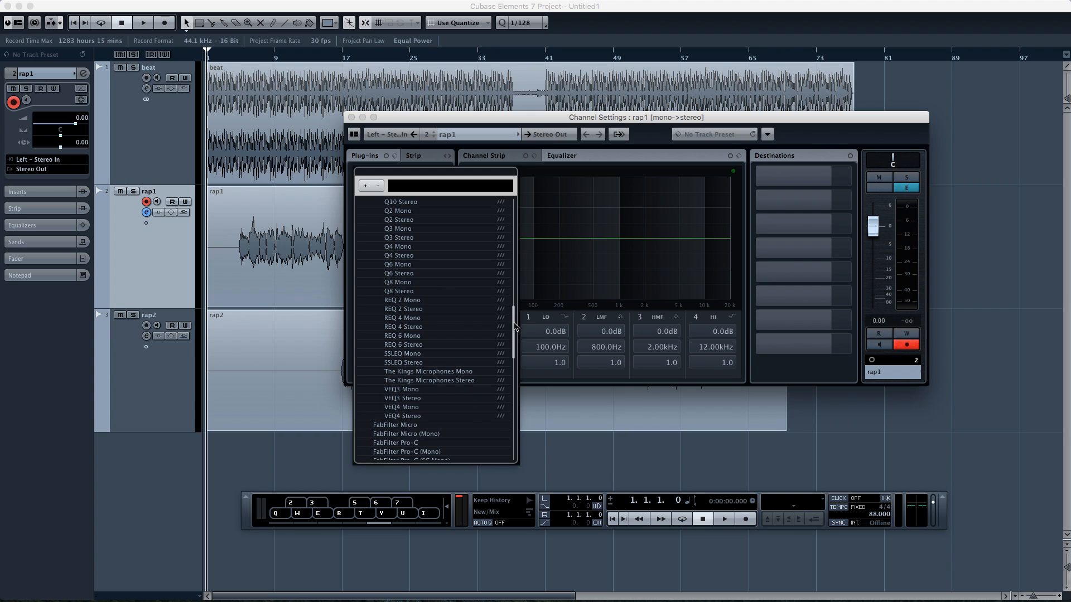
pyautogui.click(409, 338)
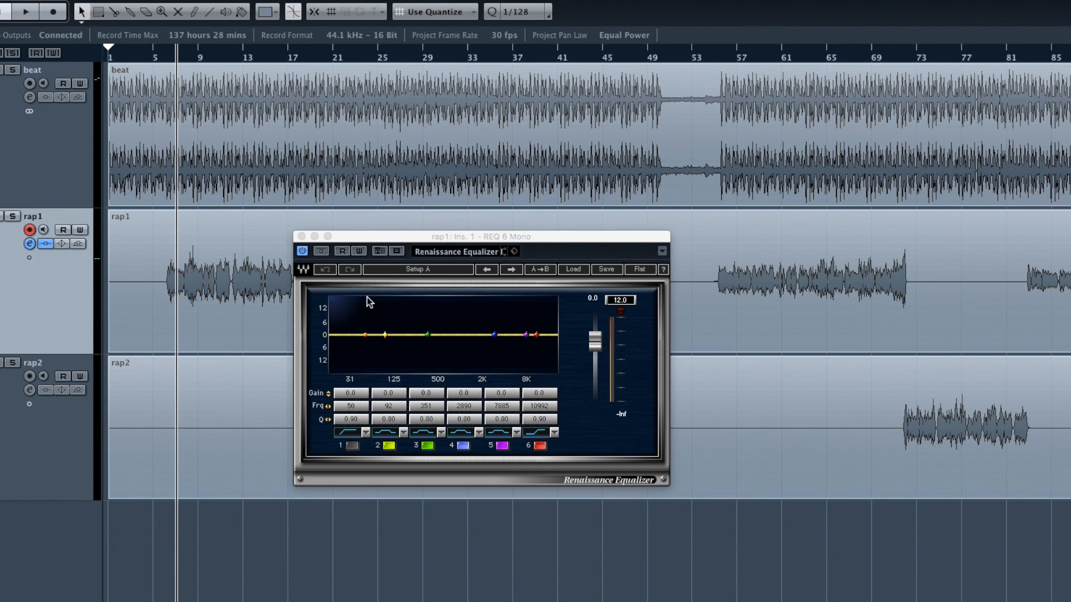
# Step: Enable equalizer band 1 as a low cut at 123 Hz with -2.1 gain, and set band 2's frequency to 103 Hz
pyautogui.click(352, 445)
pyautogui.moveTo(366, 335); pyautogui.dragTo(370, 338)
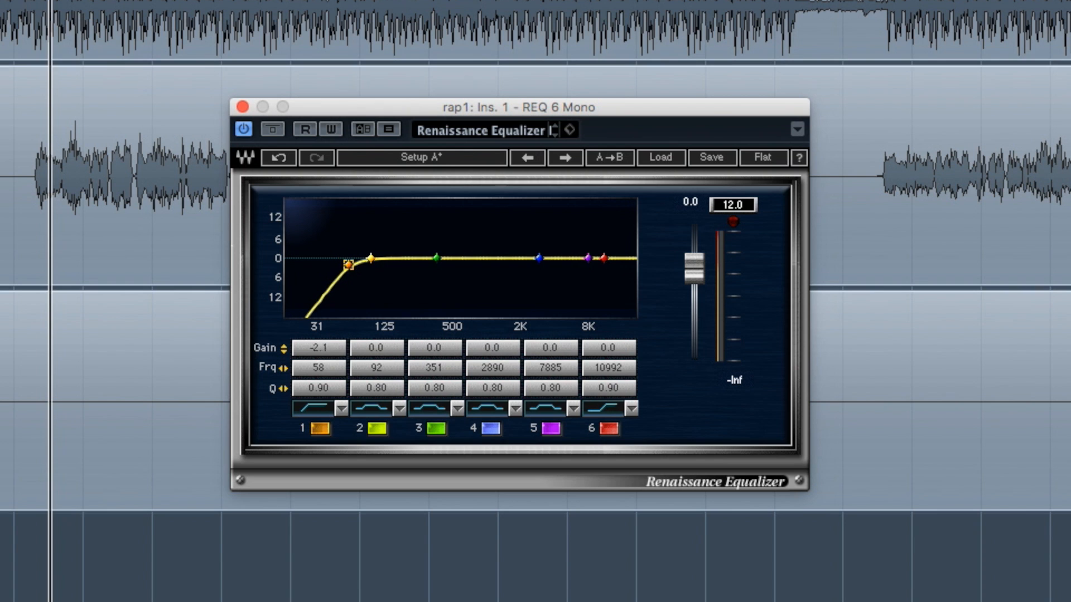
pyautogui.moveTo(348, 264); pyautogui.dragTo(385, 264)
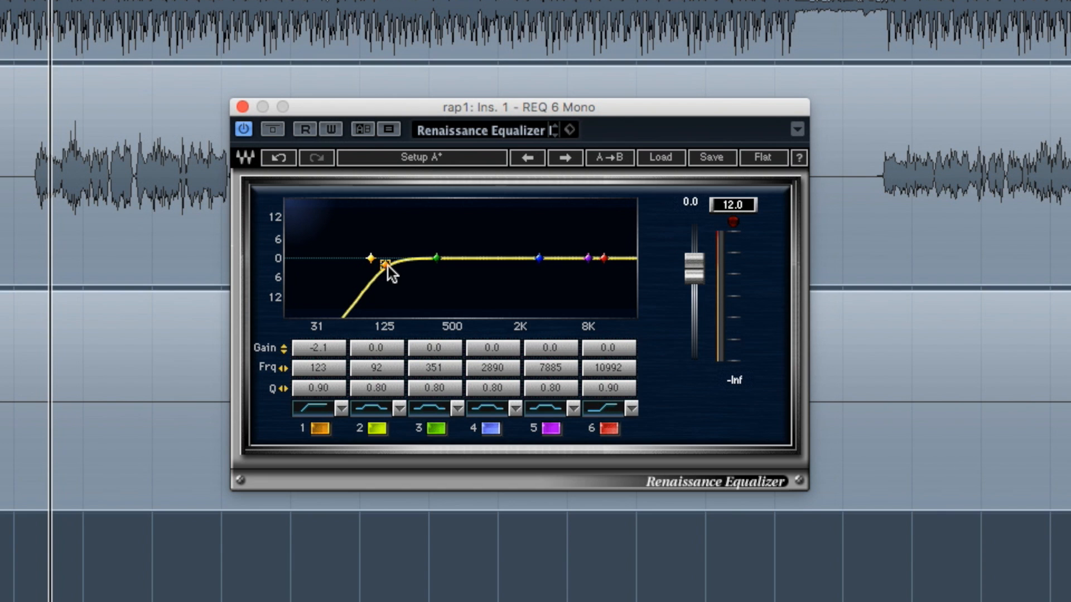
pyautogui.moveTo(371, 258); pyautogui.dragTo(377, 258)
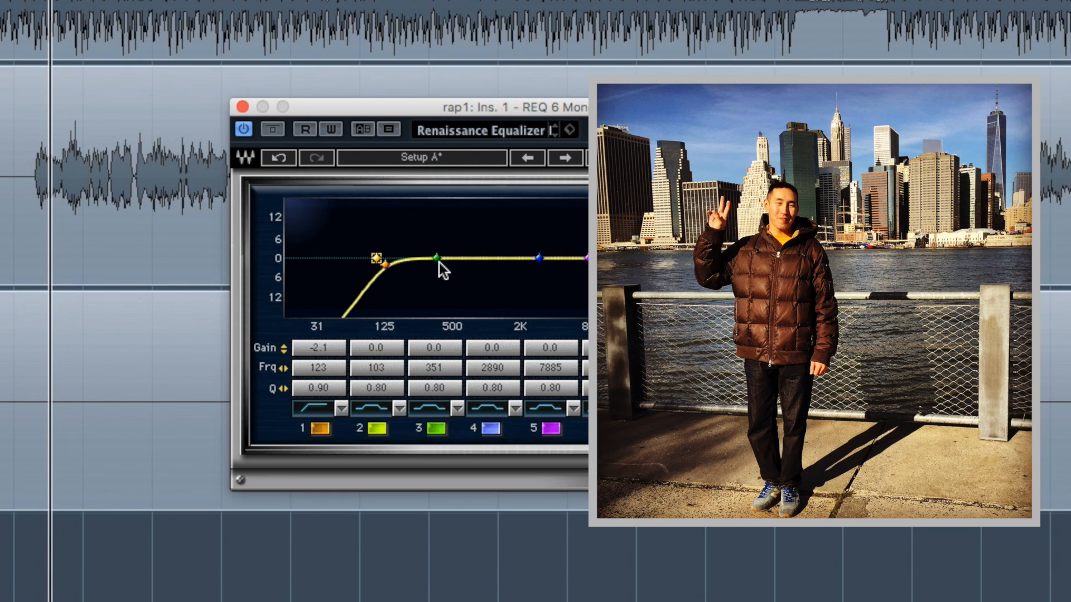
# Step: Cut band 3 by 2.6 dB at 179 Hz and band 4 by 3.3 dB at 897 Hz with a Q of 1.66
pyautogui.moveTo(438, 262); pyautogui.dragTo(404, 270)
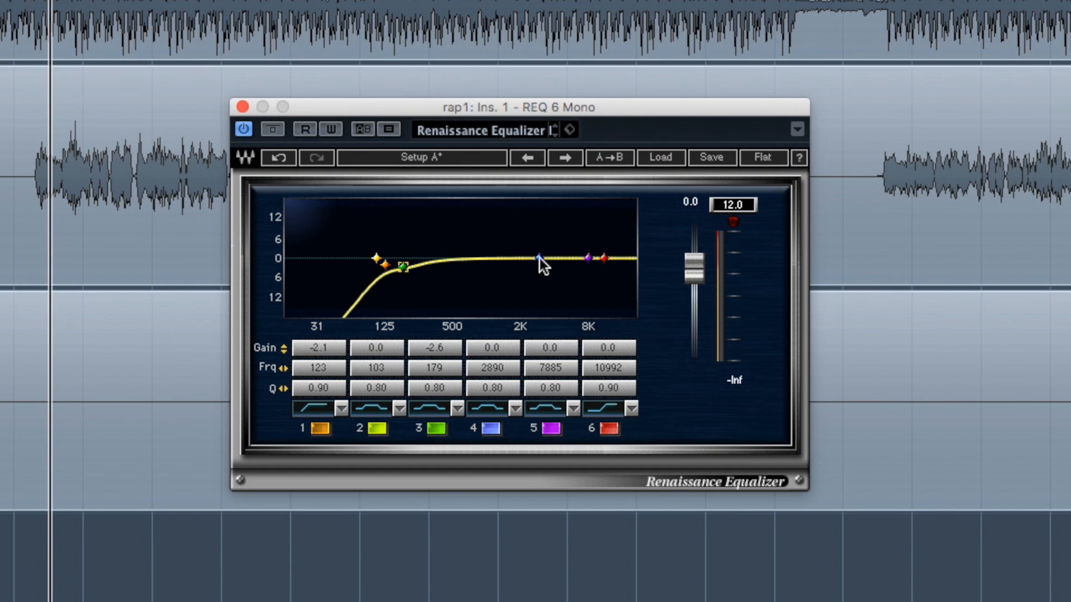
pyautogui.moveTo(540, 258); pyautogui.dragTo(480, 269)
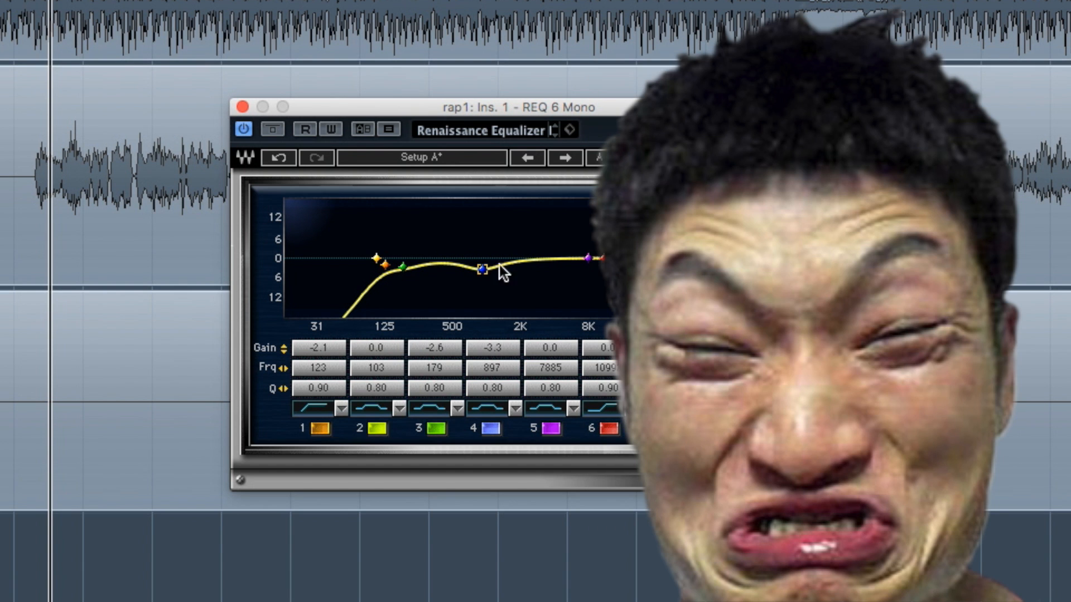
pyautogui.moveTo(504, 387)
pyautogui.mouseDown()
pyautogui.moveTo(504, 363)
pyautogui.moveTo(504, 378)
pyautogui.mouseUp()
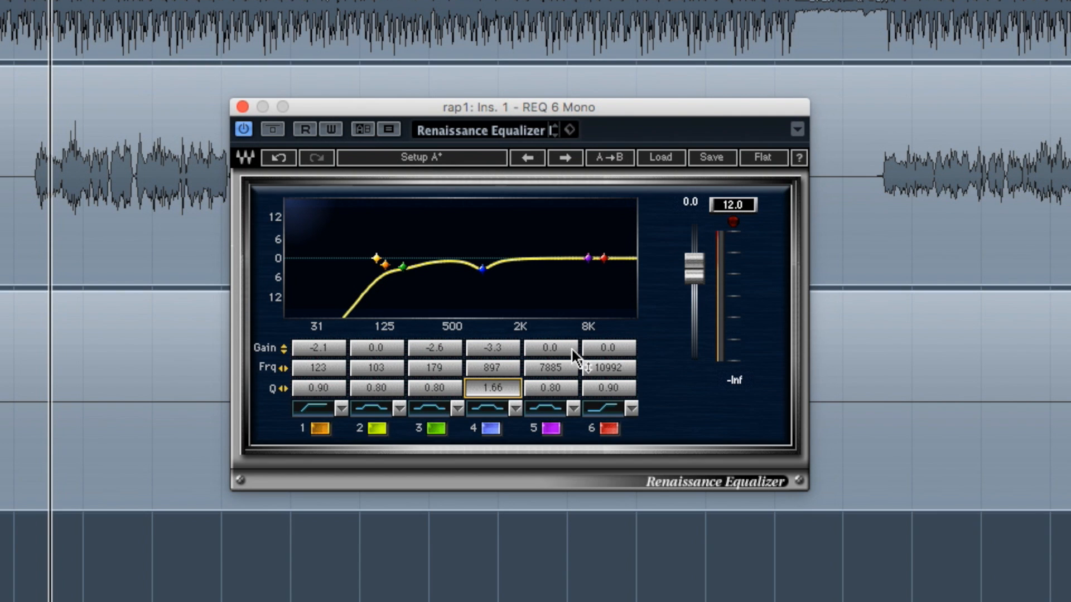
# Step: Boost equalizer band 5 by 2.6 dB at about 5000 Hz
pyautogui.moveTo(549, 347); pyautogui.dragTo(550, 337)
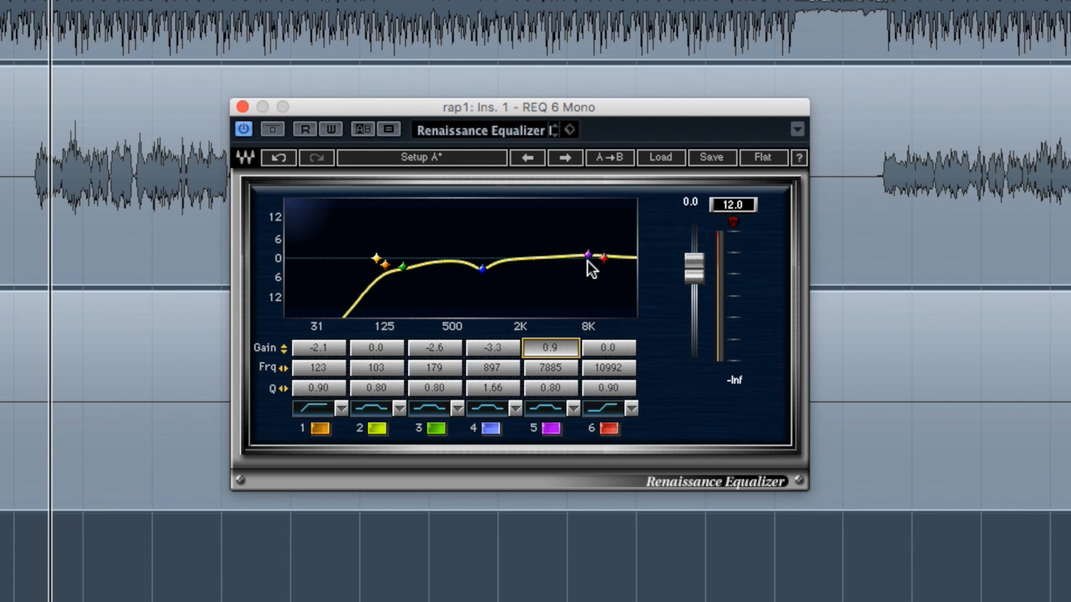
pyautogui.moveTo(588, 255); pyautogui.dragTo(567, 249)
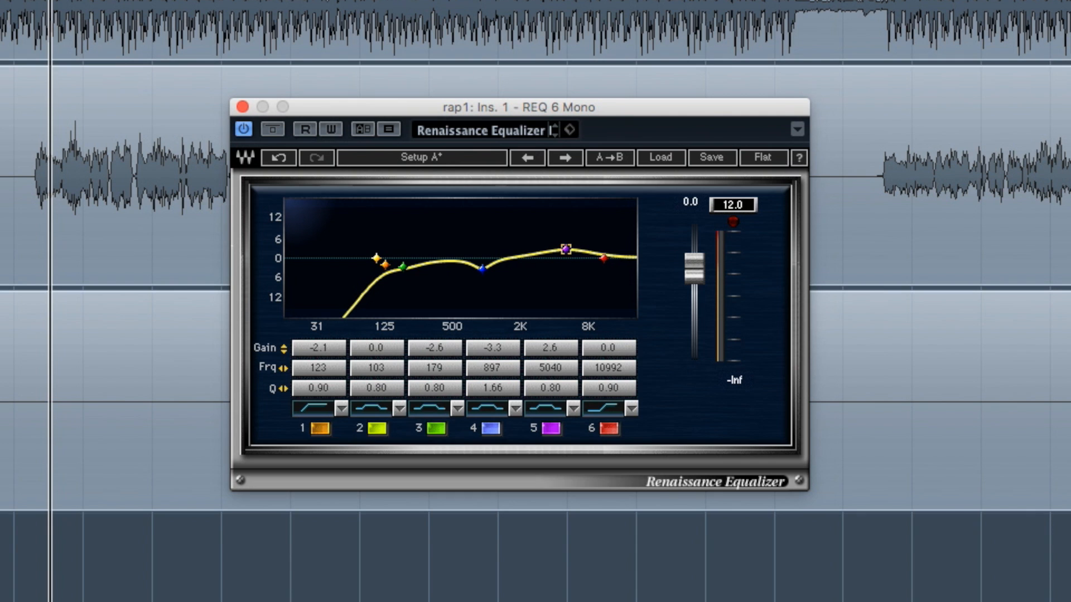
# Step: Boost equalizer band 6 by 3.9 dB at 10526 Hz and raise the output gain to 1.8 dB
pyautogui.moveTo(604, 258); pyautogui.dragTo(602, 244)
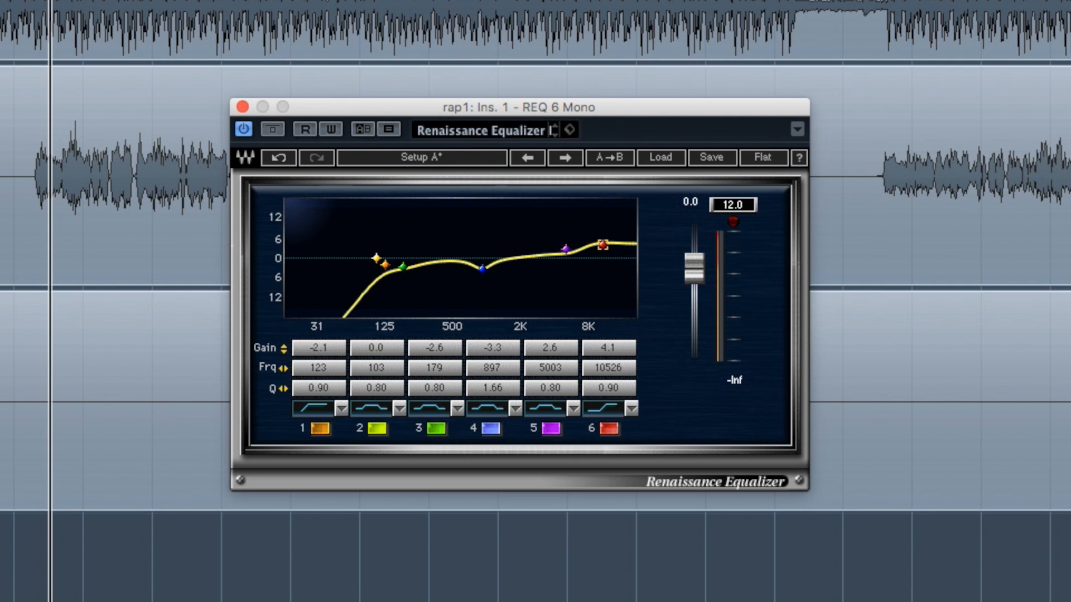
pyautogui.moveTo(695, 272); pyautogui.dragTo(697, 266)
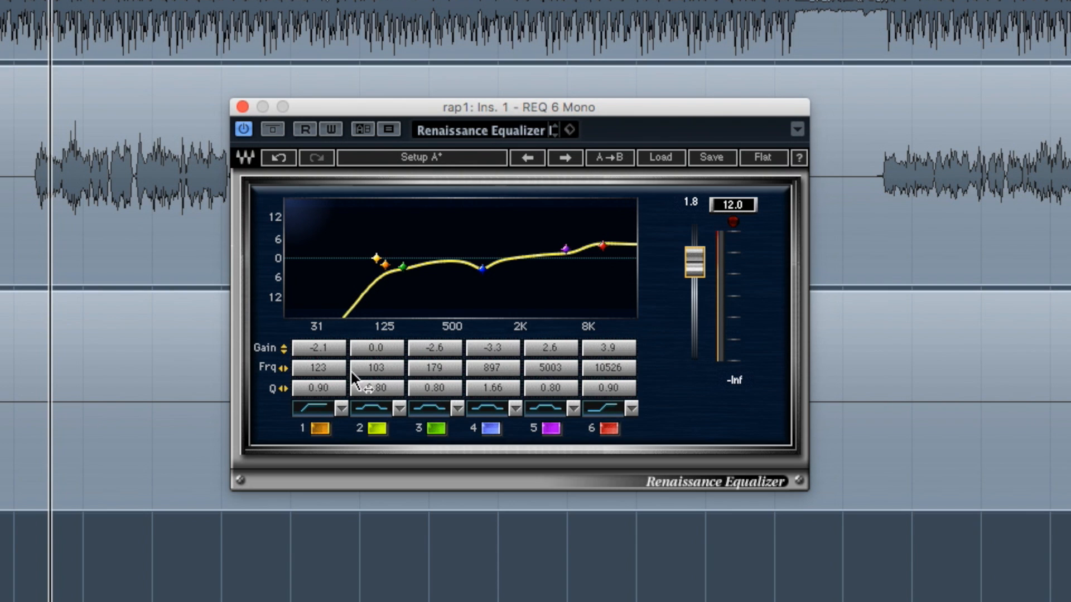
# Step: Nudge the low-cut band's frequency slightly and return it to 123 Hz
pyautogui.click(328, 368)
pyautogui.moveTo(328, 368); pyautogui.dragTo(325, 367)
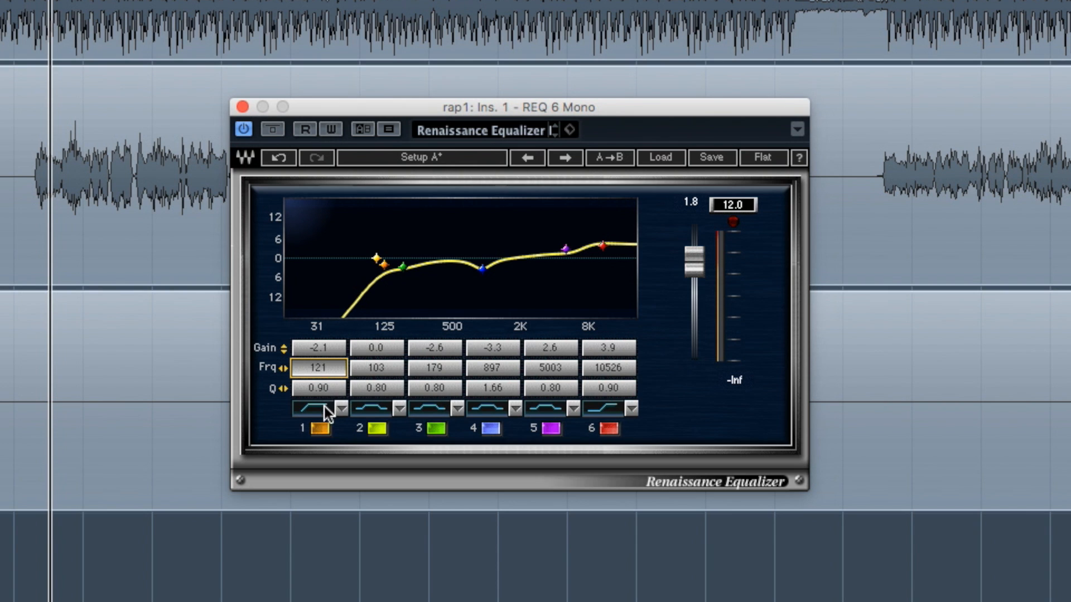
pyautogui.moveTo(326, 370); pyautogui.dragTo(330, 369)
pyautogui.moveTo(338, 367); pyautogui.dragTo(337, 367)
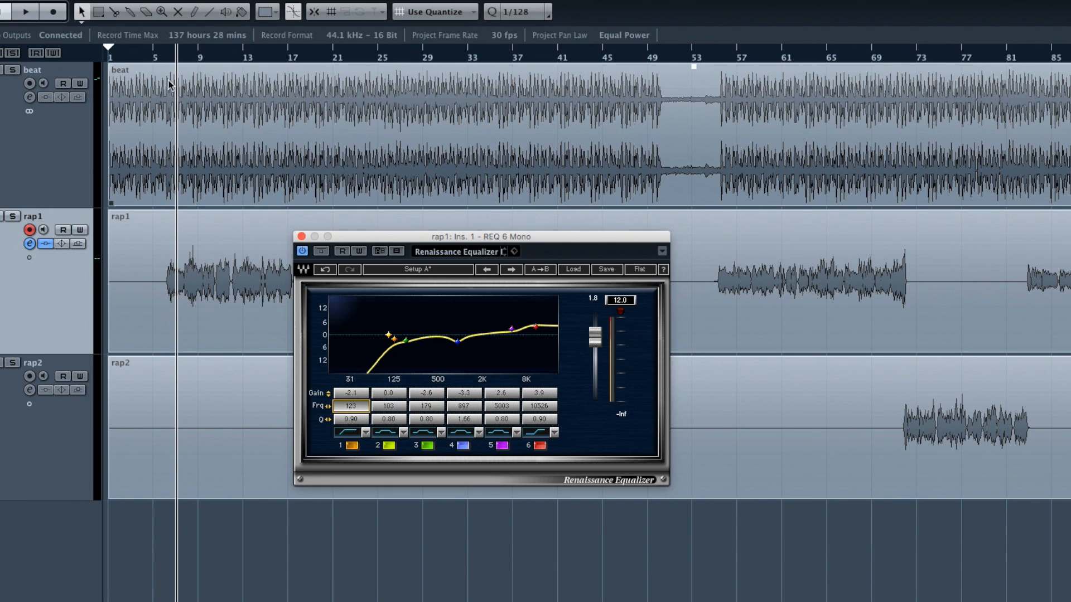
# Step: Play the song from just before the first rap1 verse with the equalizer active, and stop playback
pyautogui.click(161, 56)
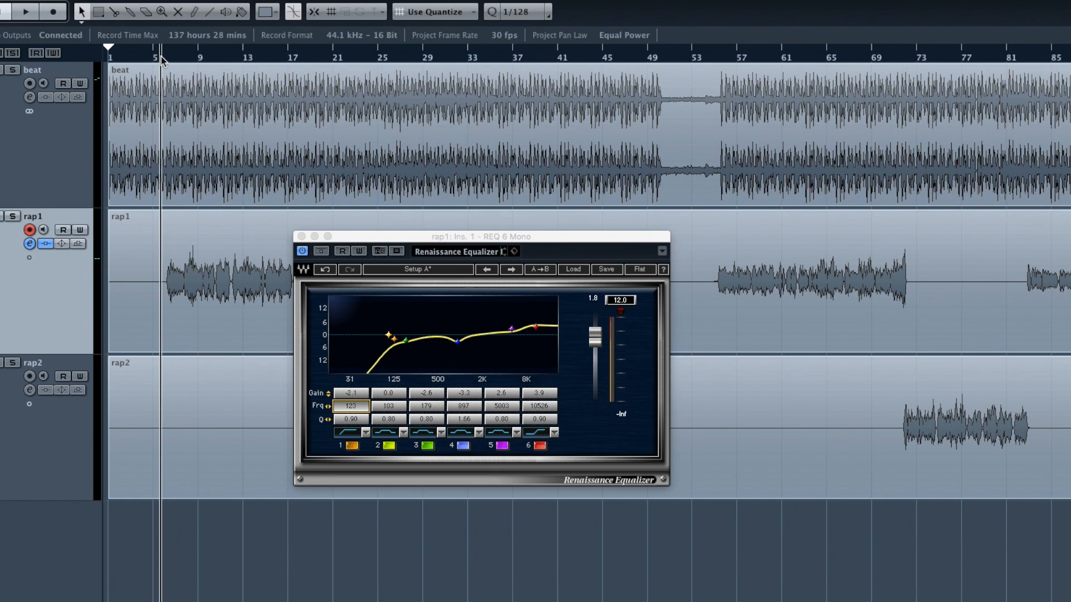
pyautogui.click(34, 15)
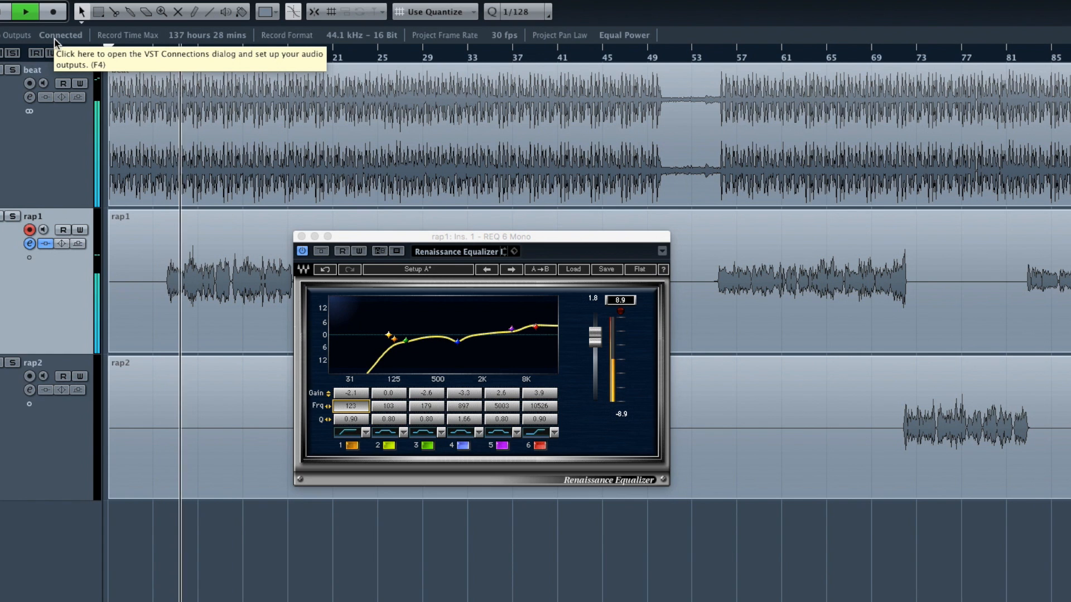
pyautogui.press('space')
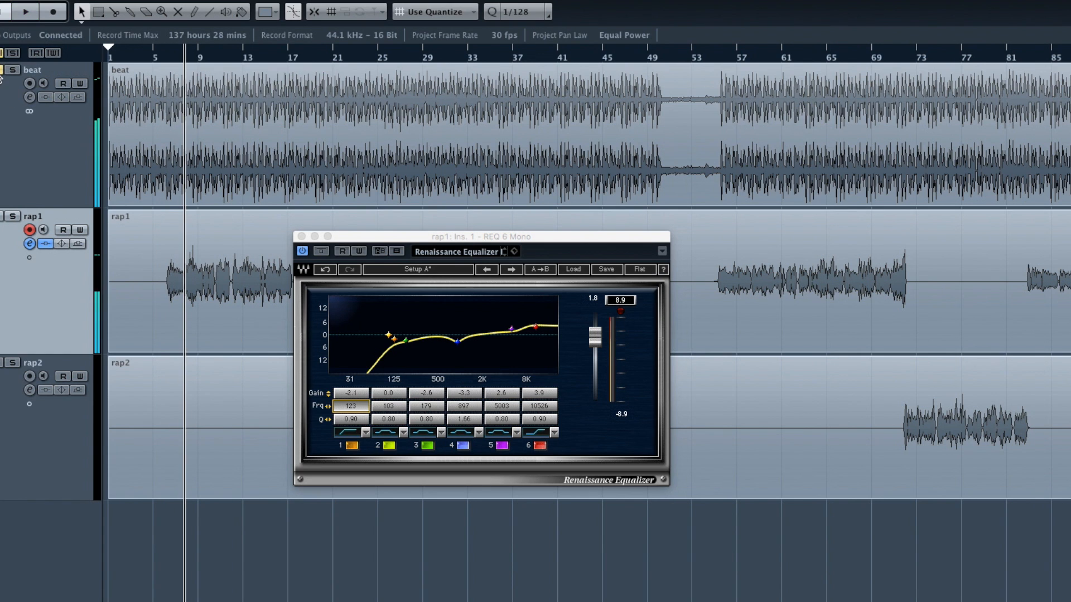
# Step: With the beat track muted, play rap1 and compare the voice with the equalizer bypassed and active, leaving it active
pyautogui.press('space')
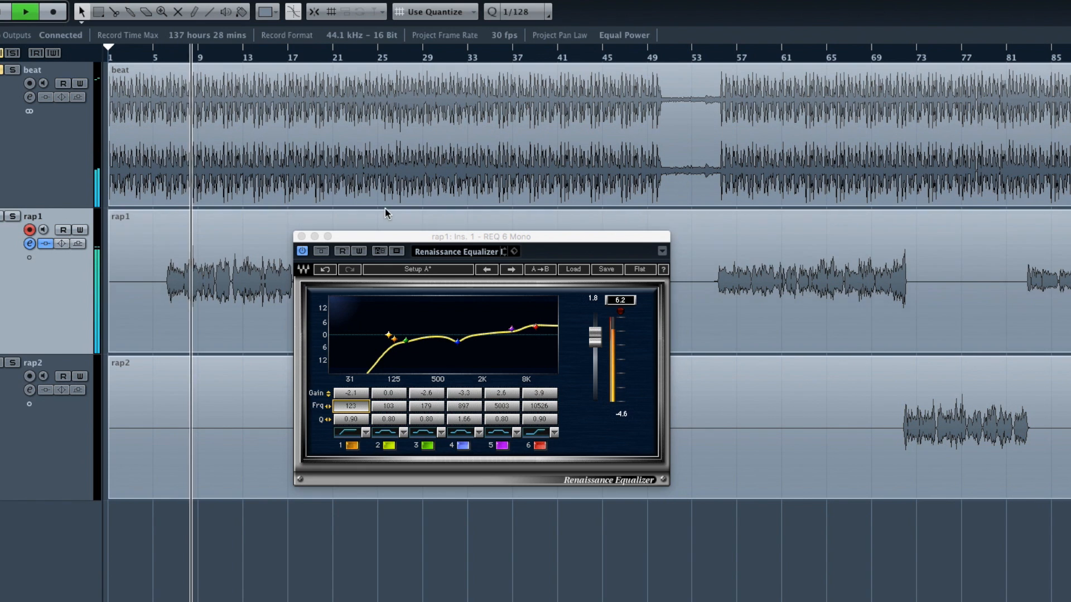
pyautogui.click(303, 252)
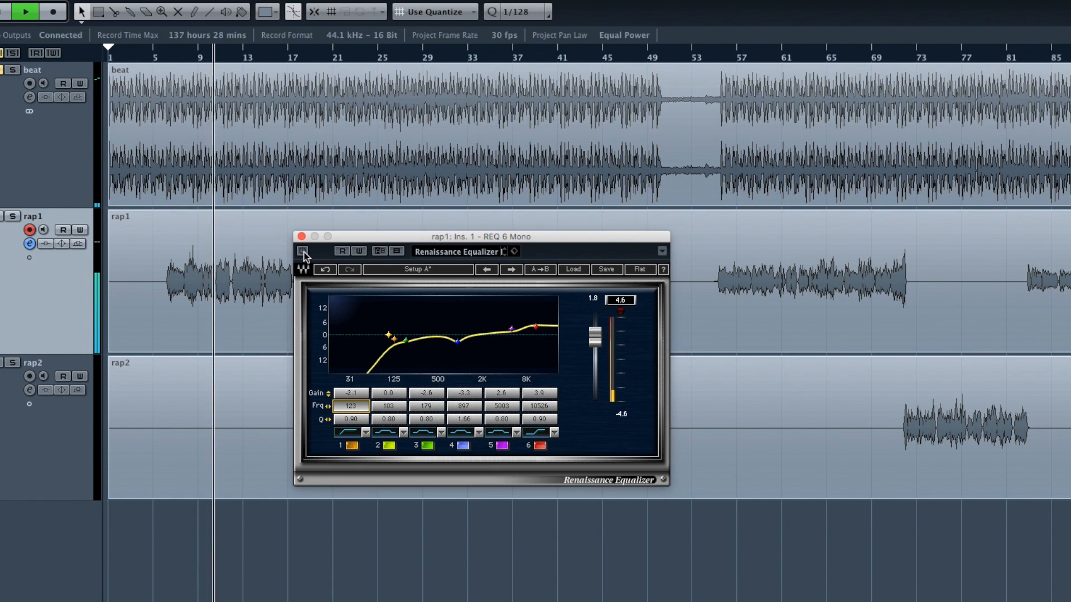
pyautogui.click(303, 252)
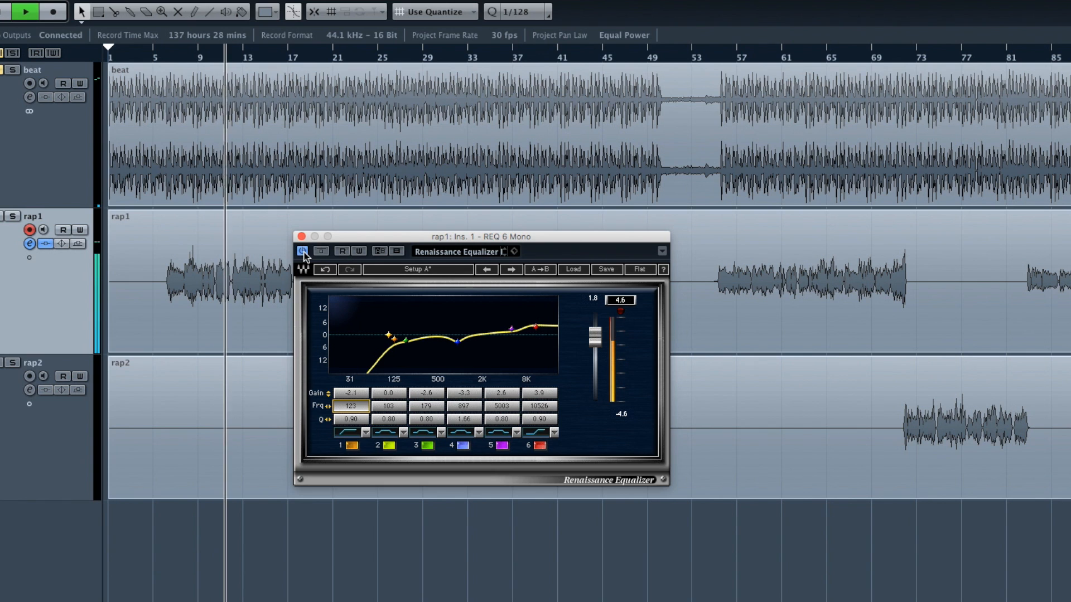
pyautogui.click(303, 252)
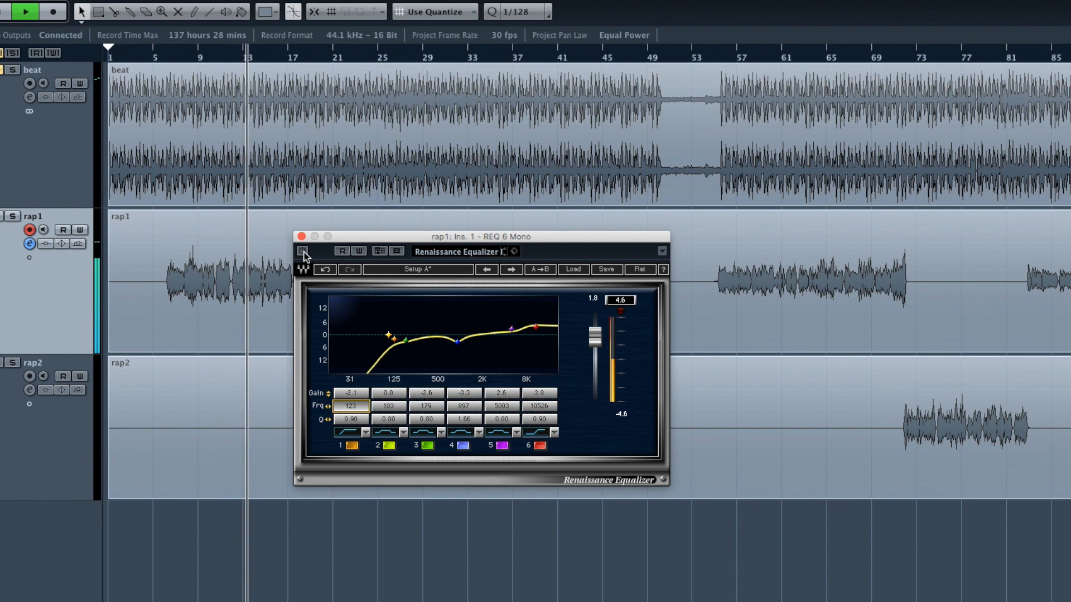
pyautogui.click(302, 252)
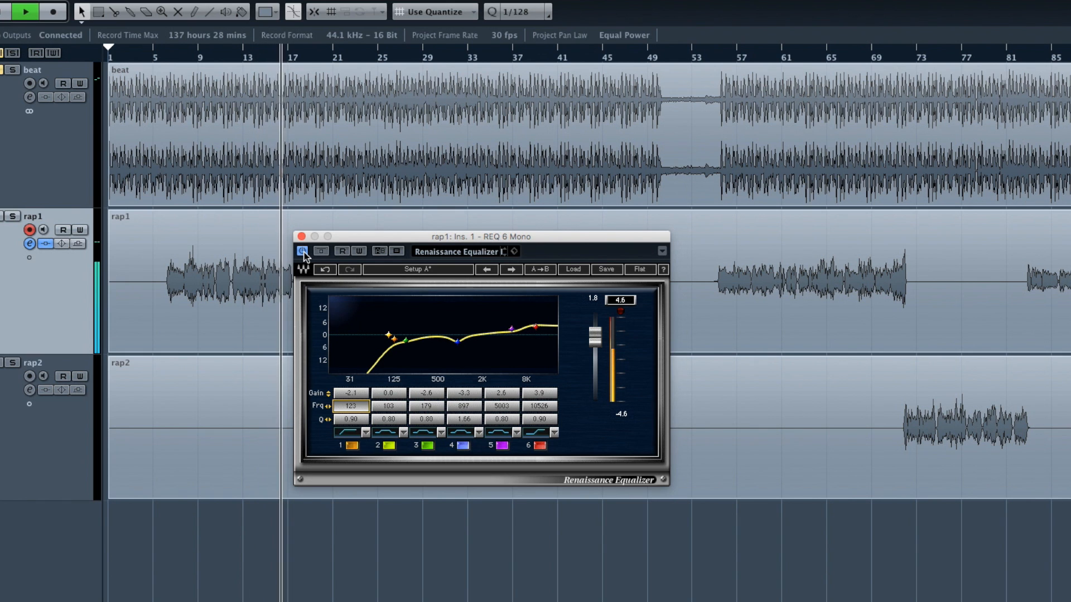
pyautogui.press('space')
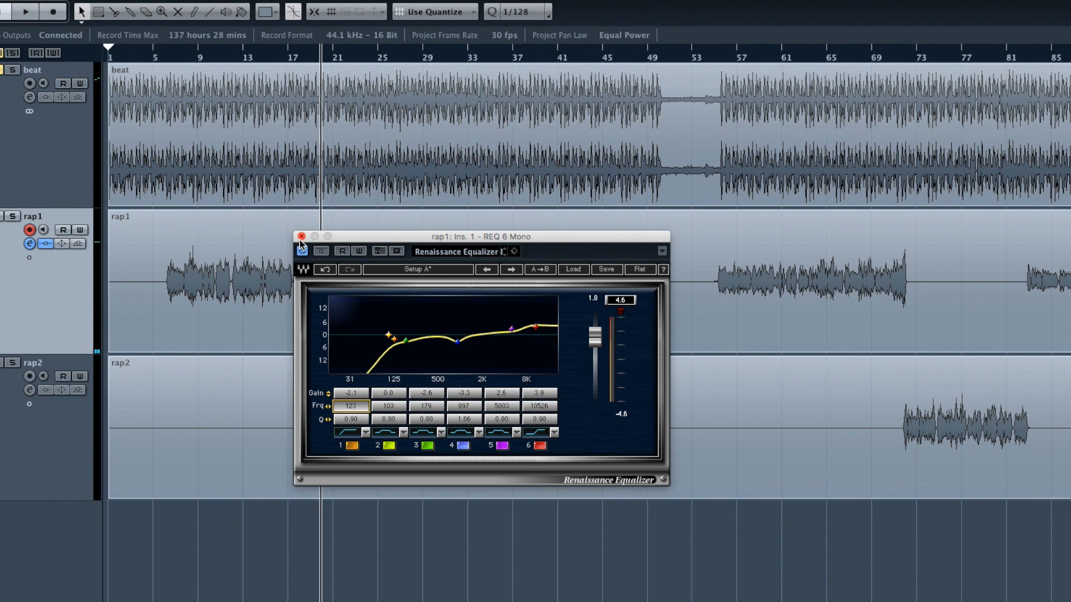
# Step: Close the equalizer and save the project in a desktop folder as Муравейник - Дальше.cpr
pyautogui.click(302, 236)
pyautogui.click(139, 1)
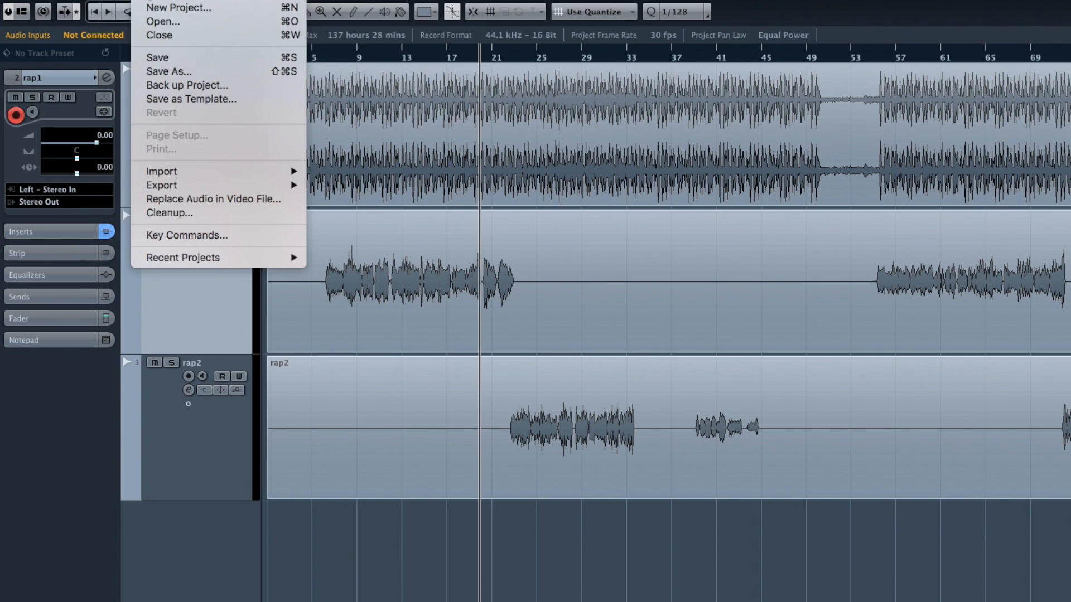
pyautogui.click(169, 56)
pyautogui.press('BackSpace')
pyautogui.write('Муравейник - Дальше.cpr')
pyautogui.click(223, 234)
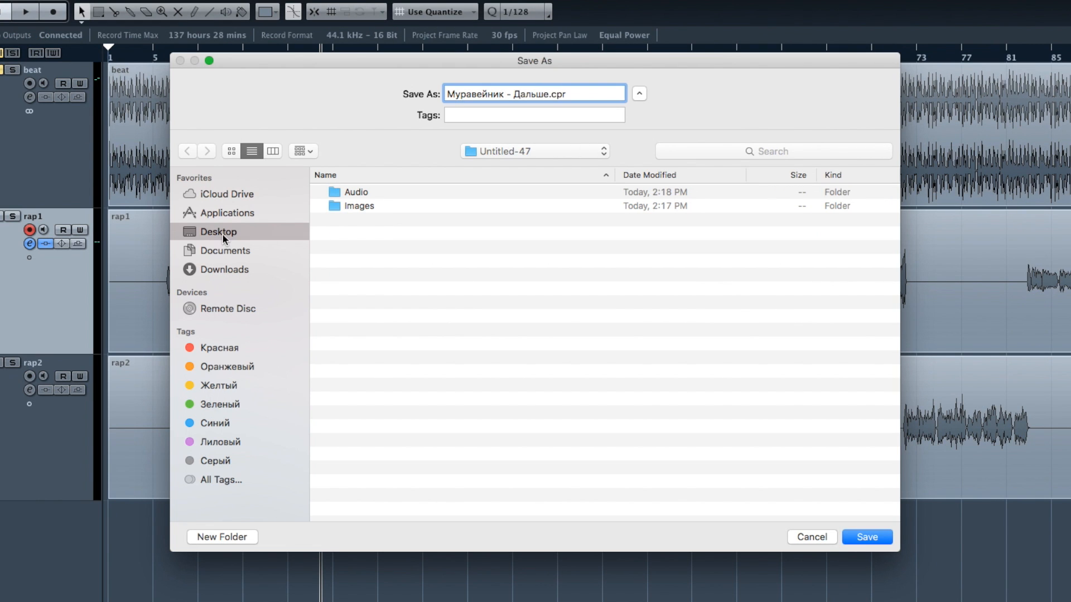
pyautogui.doubleClick(366, 205)
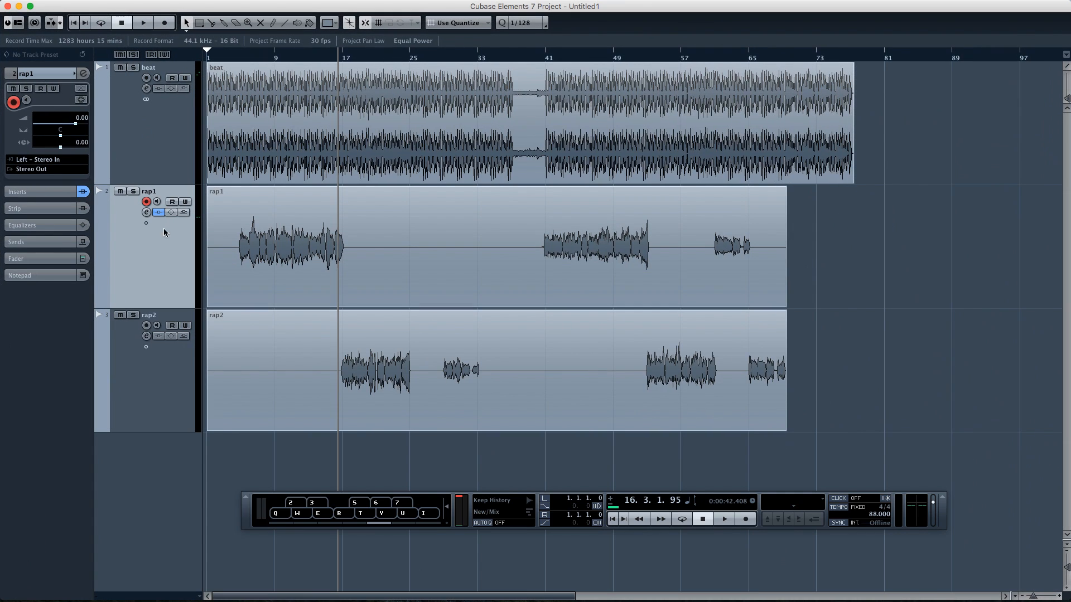
# Step: Insert Sonnox Oxford Dynamics NV in rap1's second insert slot and switch on its compressor section
pyautogui.click(147, 212)
pyautogui.click(400, 199)
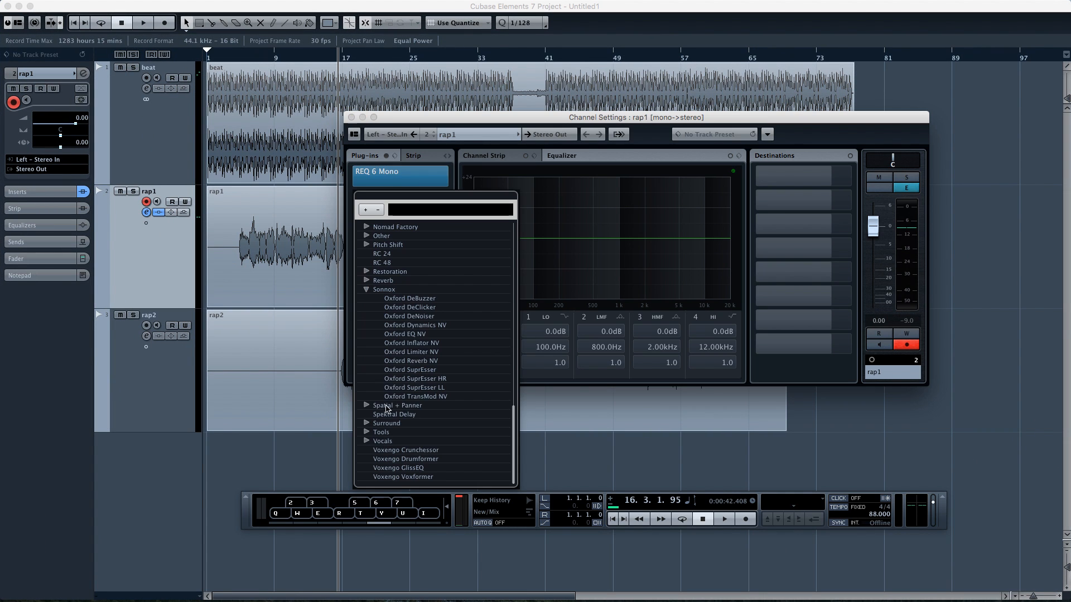
pyautogui.click(406, 325)
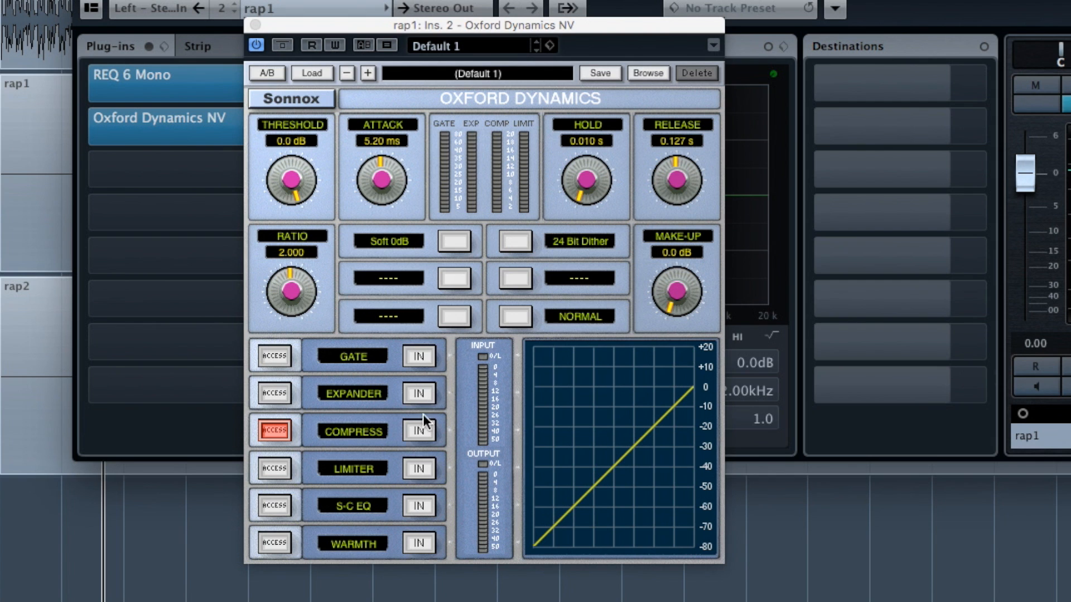
pyautogui.click(420, 431)
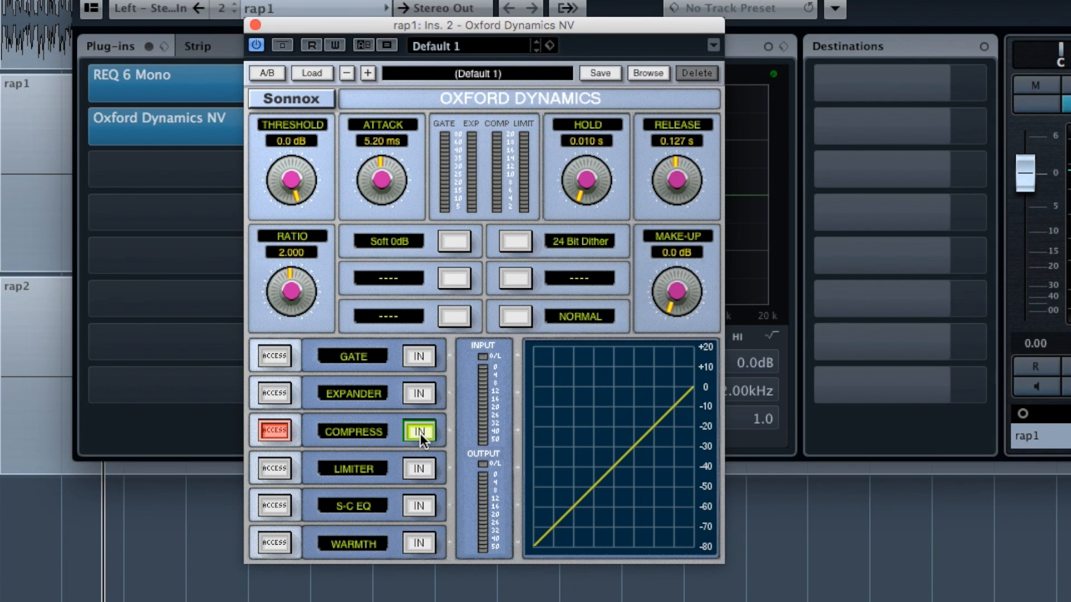
# Step: Set the compressor's ratio to 3.030, the threshold to -30.00 dB and the attack to 0.52 ms
pyautogui.moveTo(291, 290); pyautogui.dragTo(301, 275)
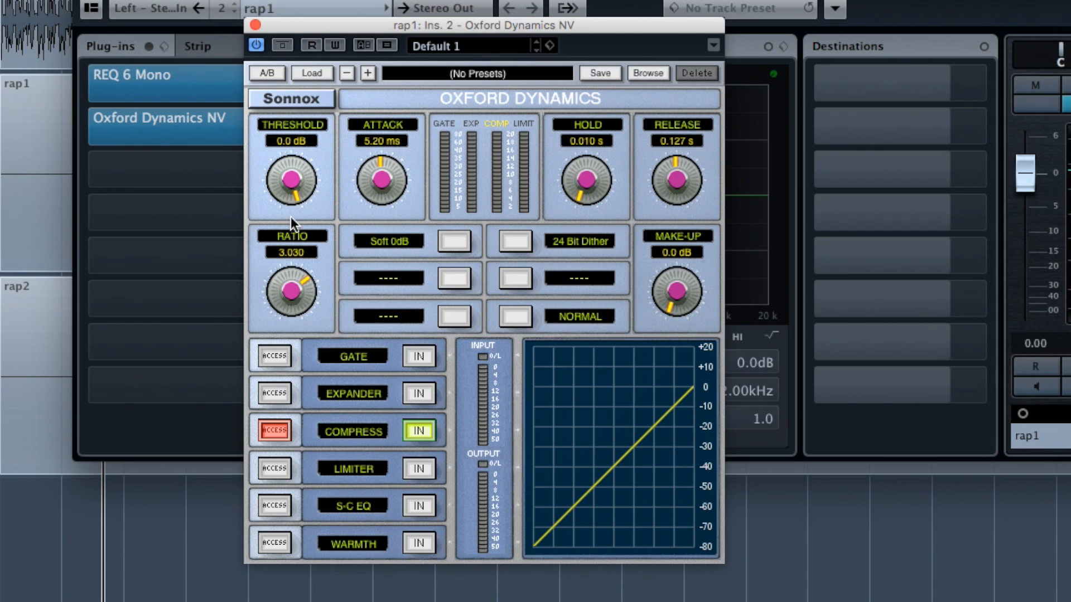
pyautogui.moveTo(293, 189); pyautogui.dragTo(281, 266)
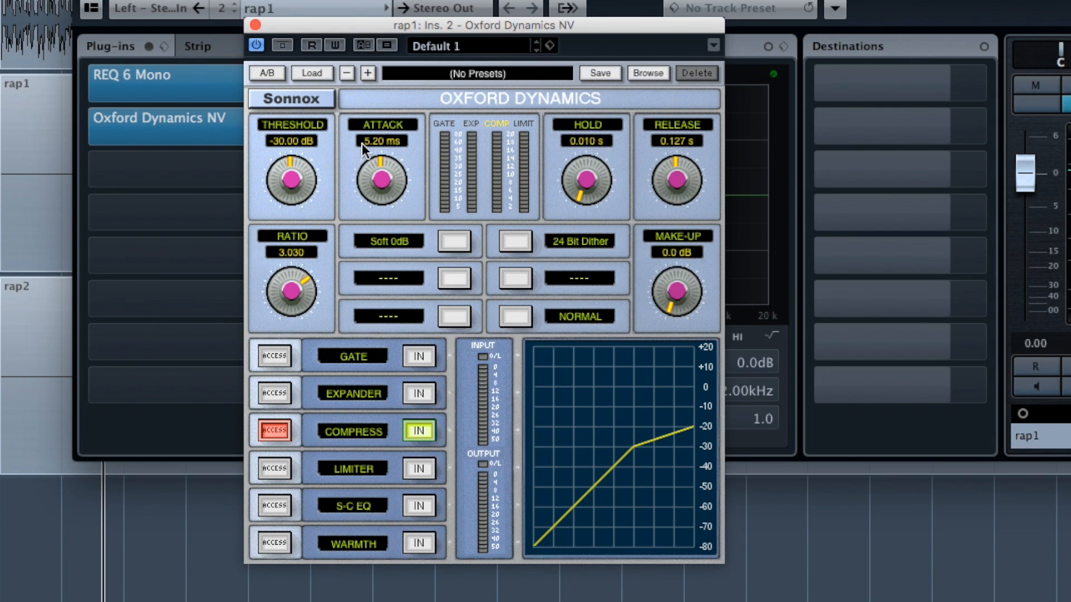
pyautogui.moveTo(383, 179); pyautogui.dragTo(357, 277)
# Step: Set the compressor's knee to Soft 20dB and the make-up gain to +15.00 dB, and close rap1's channel settings
pyautogui.click(453, 240)
pyautogui.click(453, 239)
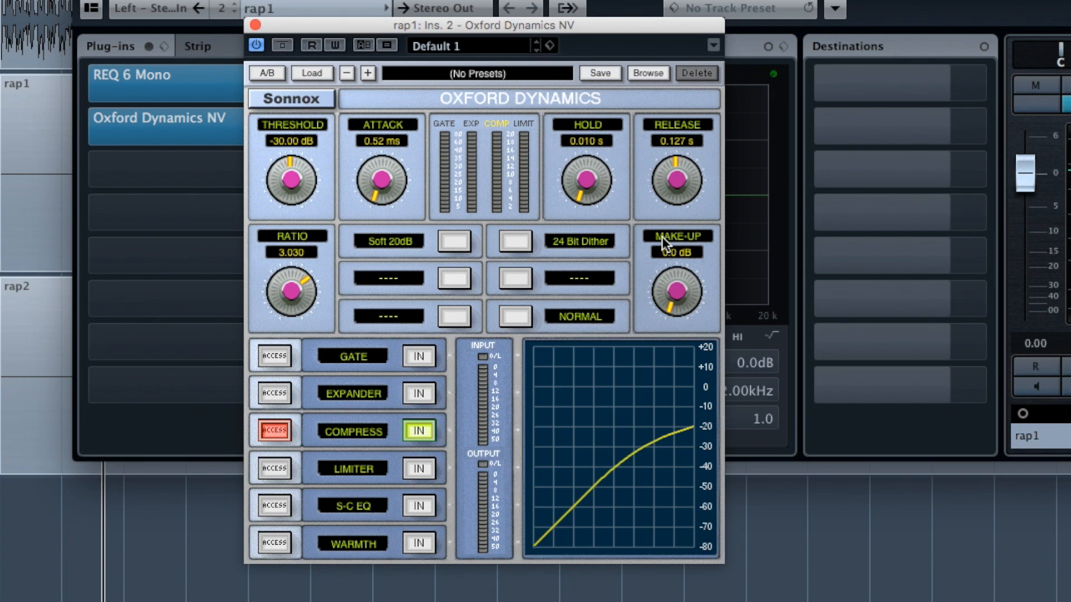
pyautogui.moveTo(677, 299); pyautogui.dragTo(677, 237)
pyautogui.moveTo(677, 288); pyautogui.dragTo(698, 259)
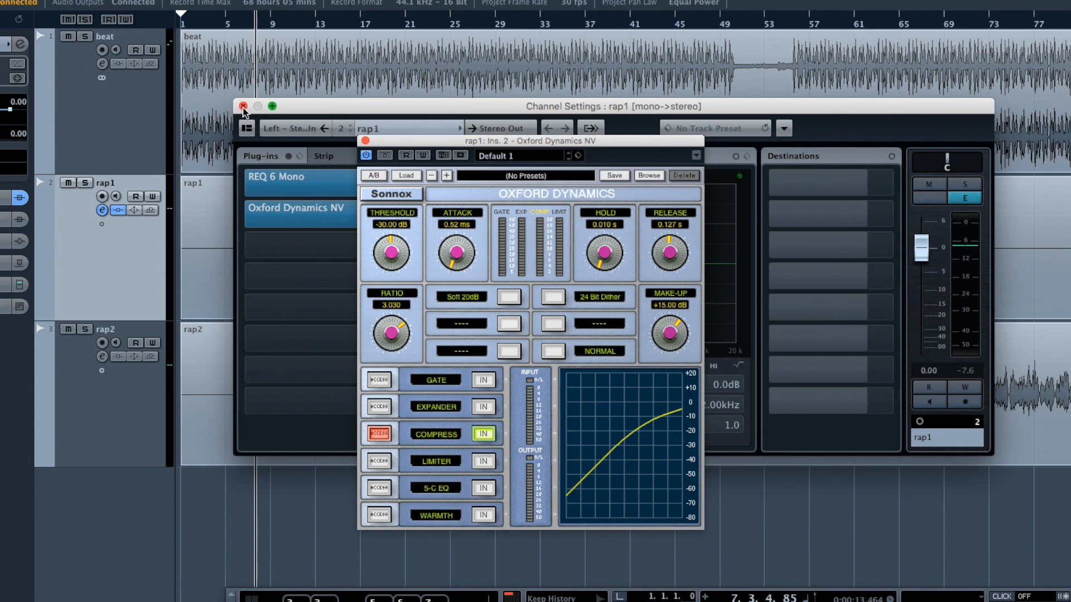
pyautogui.click(243, 106)
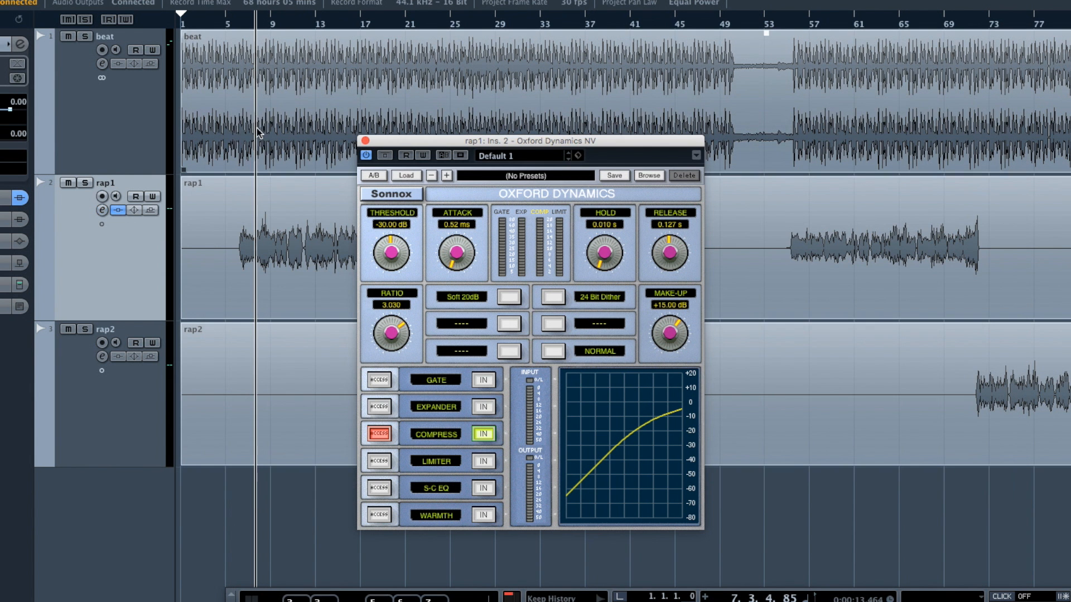
# Step: Play the song from just before the first rap1 verse and compare the voice with the compressor bypassed and active
pyautogui.click(231, 25)
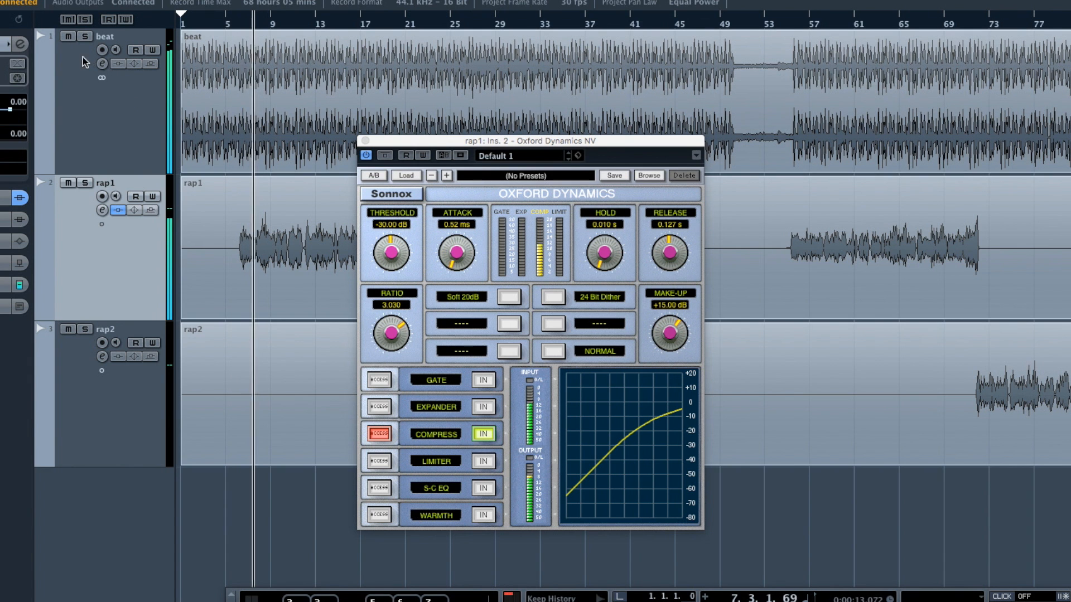
pyautogui.click(368, 155)
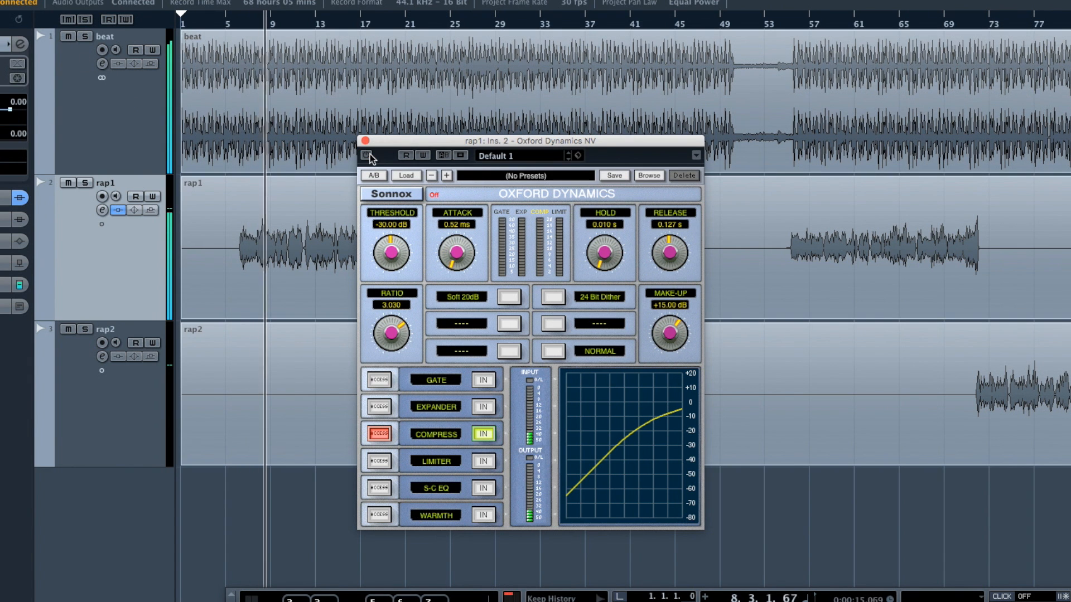
pyautogui.click(368, 155)
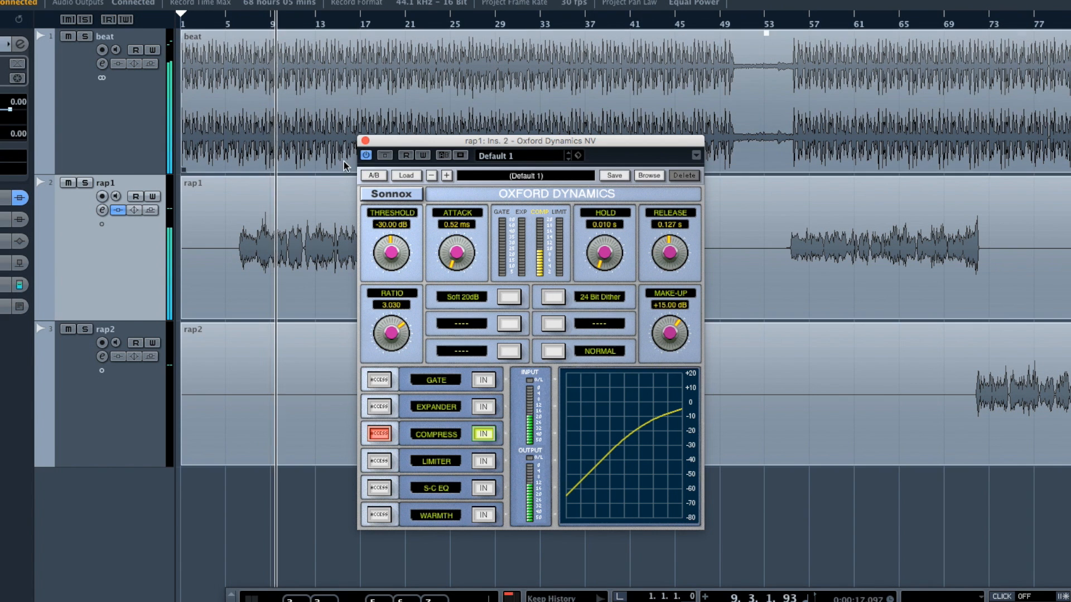
# Step: Mute the beat track and replay the first rap1 verse, comparing the solo voice with the compressor off and on
pyautogui.click(70, 36)
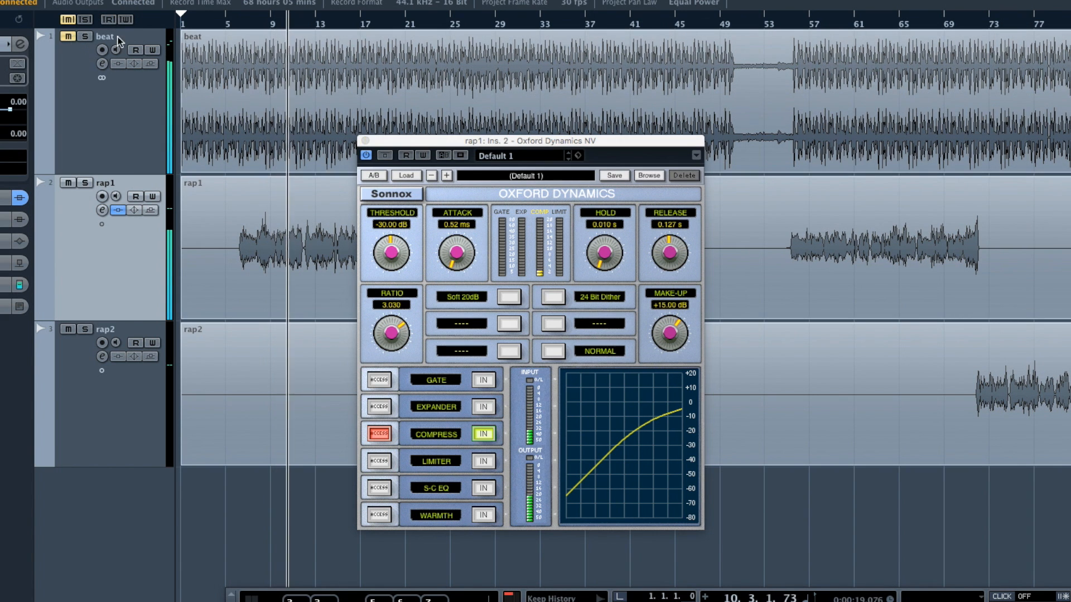
pyautogui.click(226, 25)
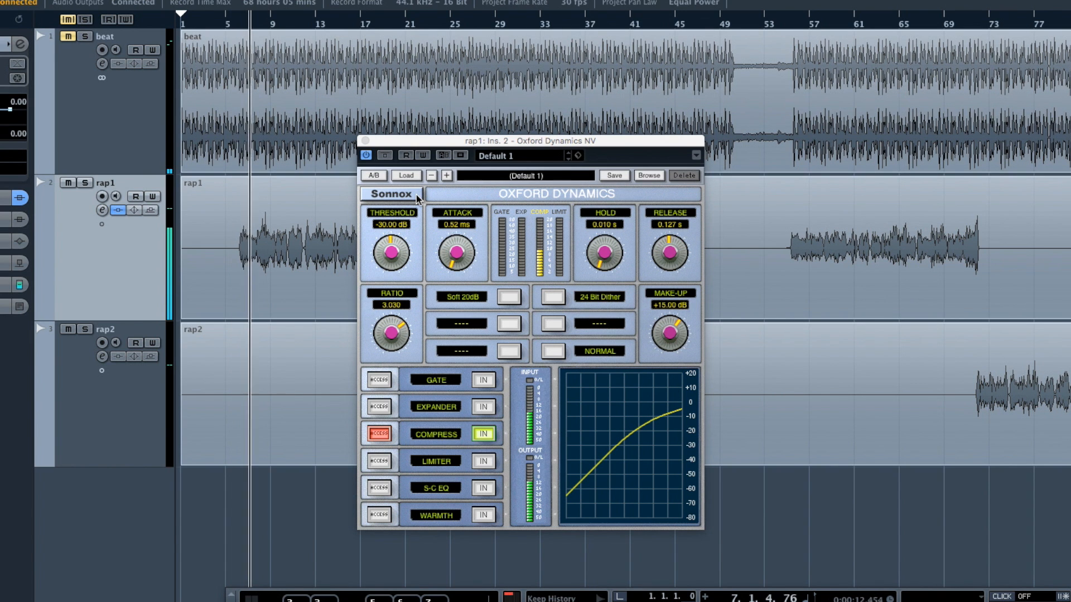
pyautogui.click(365, 156)
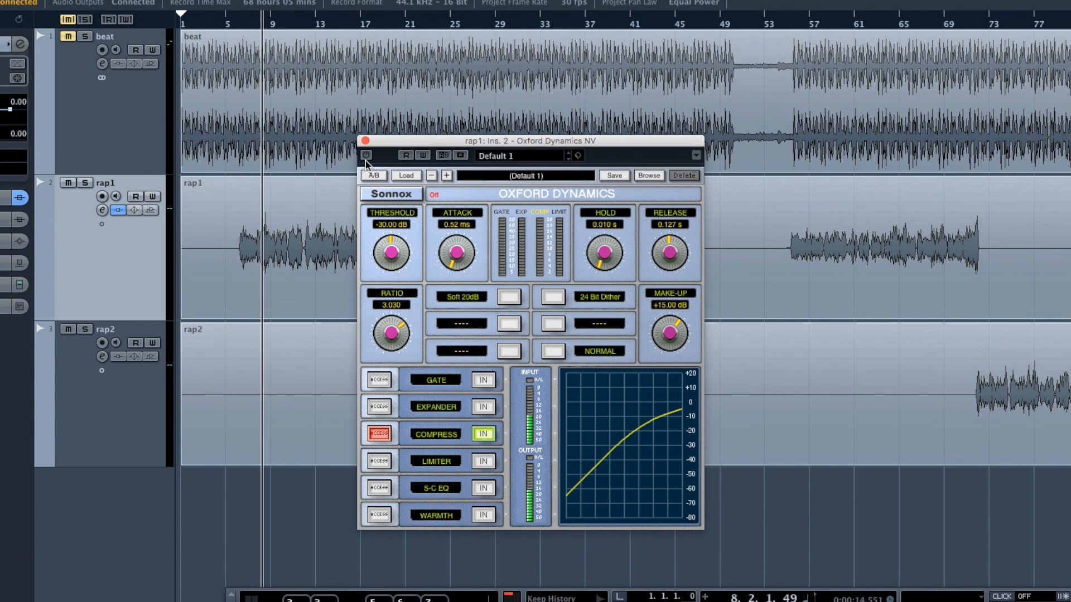
pyautogui.click(366, 159)
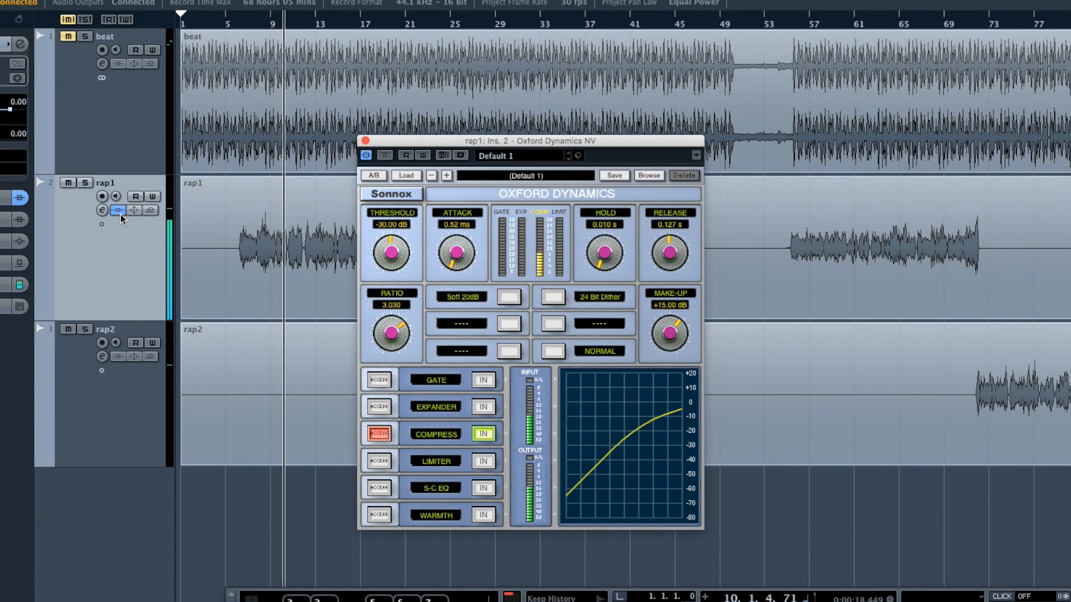
# Step: Compare rap1 with both the compressor and REQ 6 bypassed and with both re-enabled, and close the compressor window
pyautogui.click(102, 211)
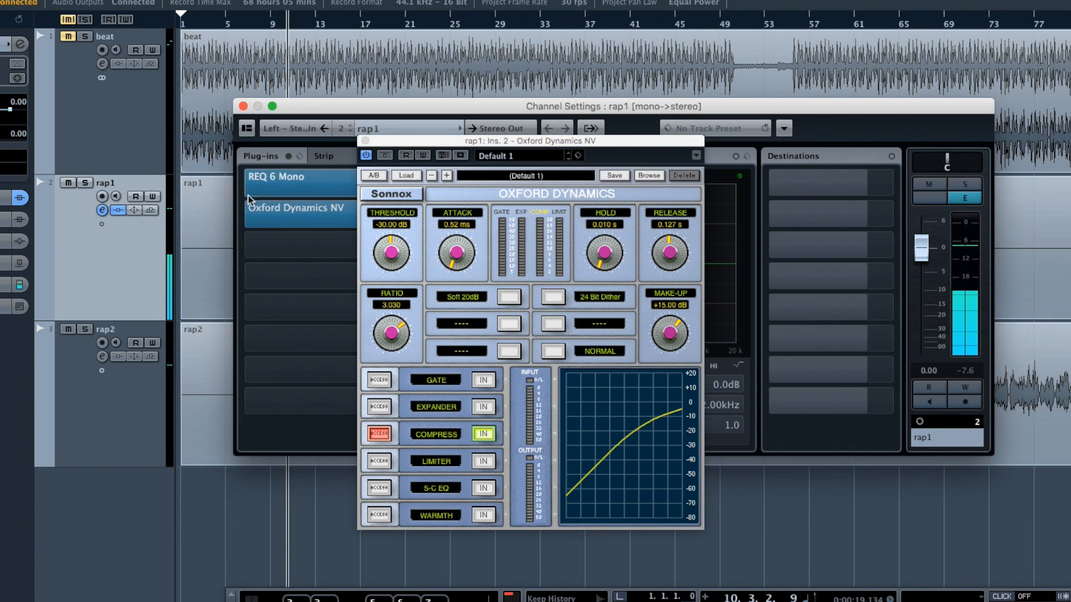
pyautogui.click(246, 213)
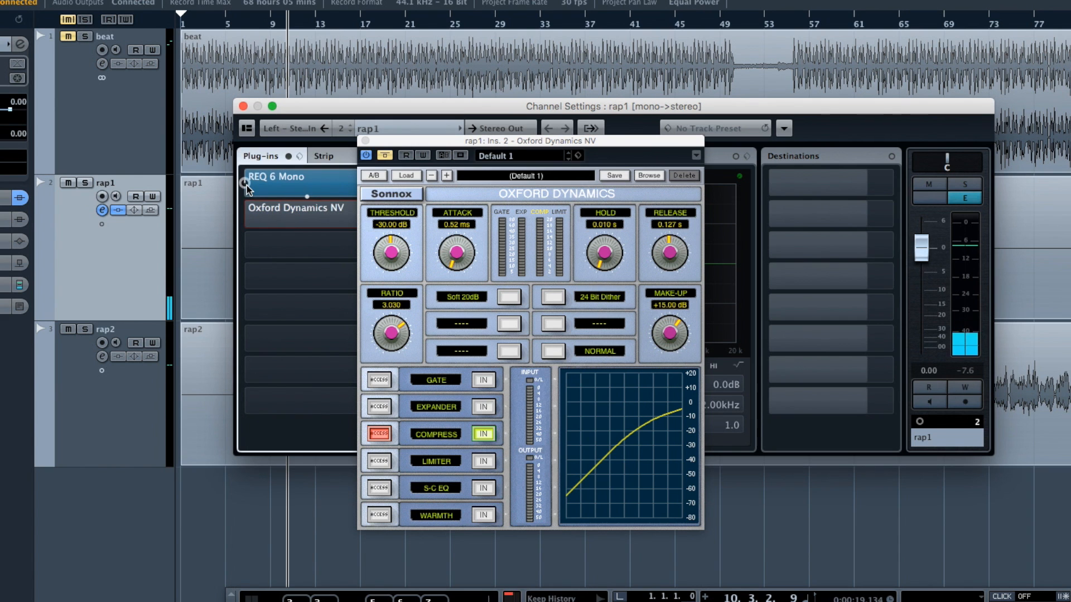
pyautogui.click(245, 183)
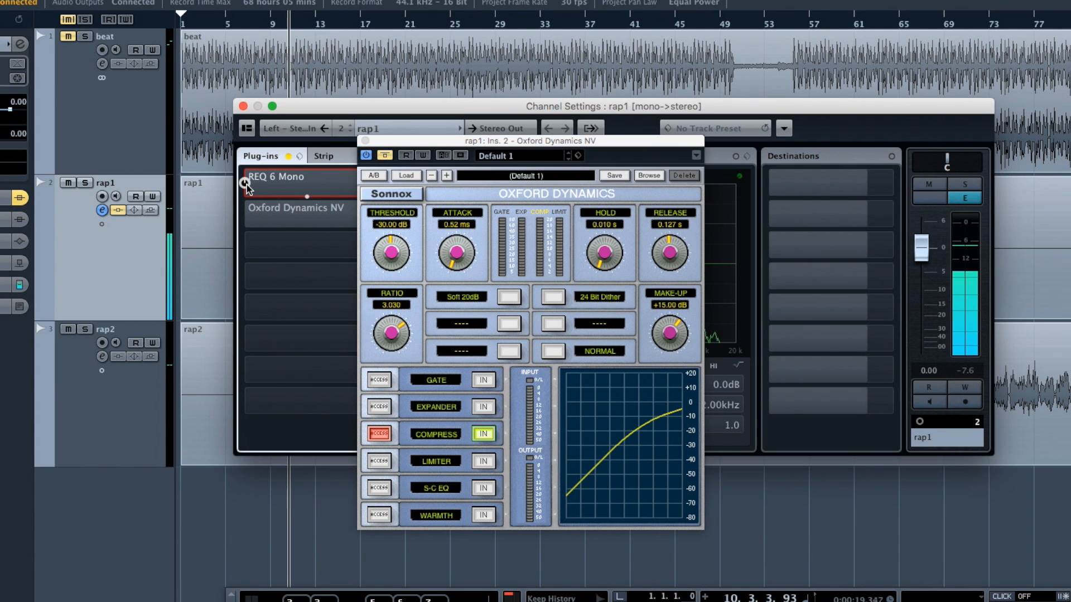
pyautogui.click(245, 183)
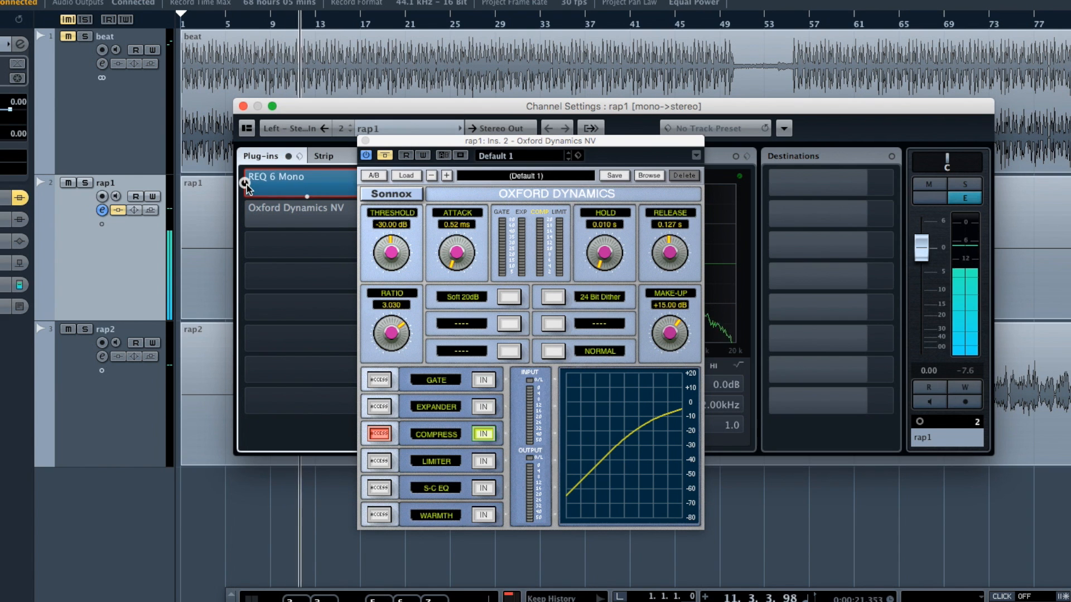
pyautogui.click(246, 215)
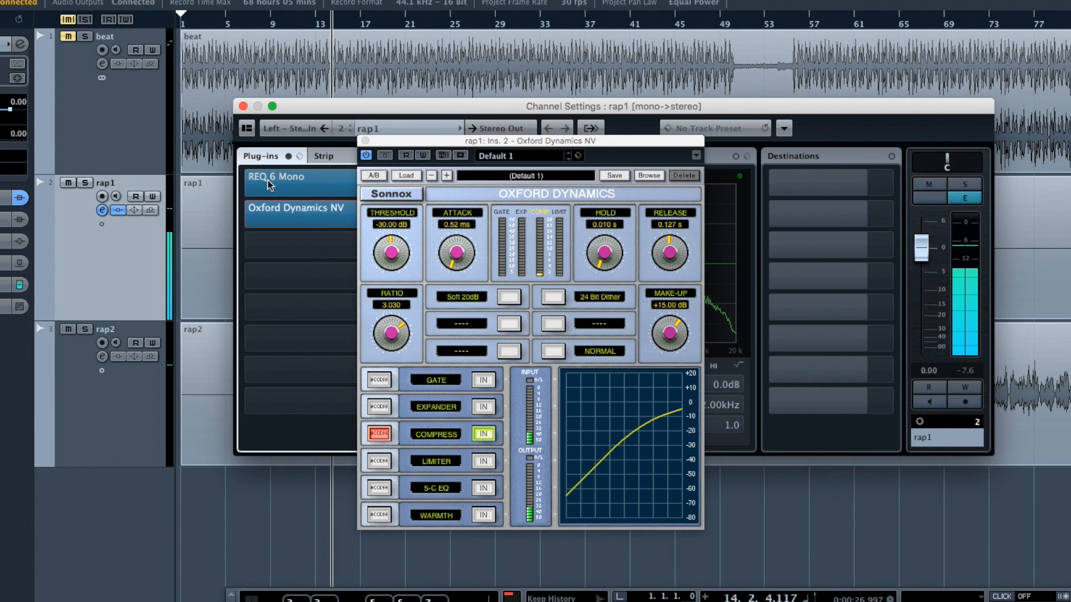
pyautogui.click(365, 140)
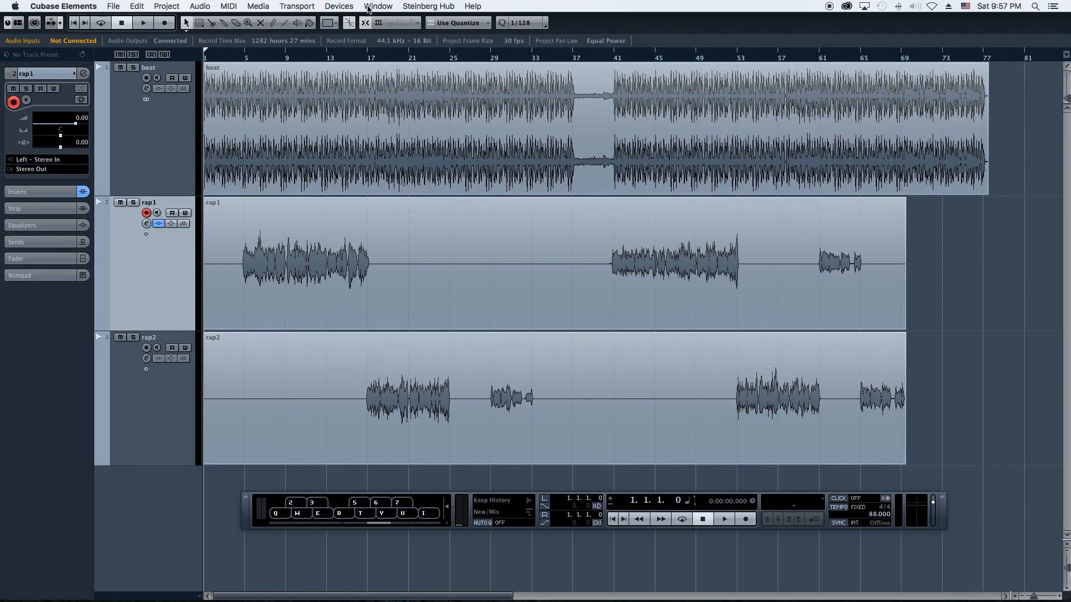
# Step: Open the MixConsole and add a stereo FX channel track with the RC 24 reverb as its effect
pyautogui.click(342, 6)
pyautogui.click(372, 33)
pyautogui.rightClick(467, 148)
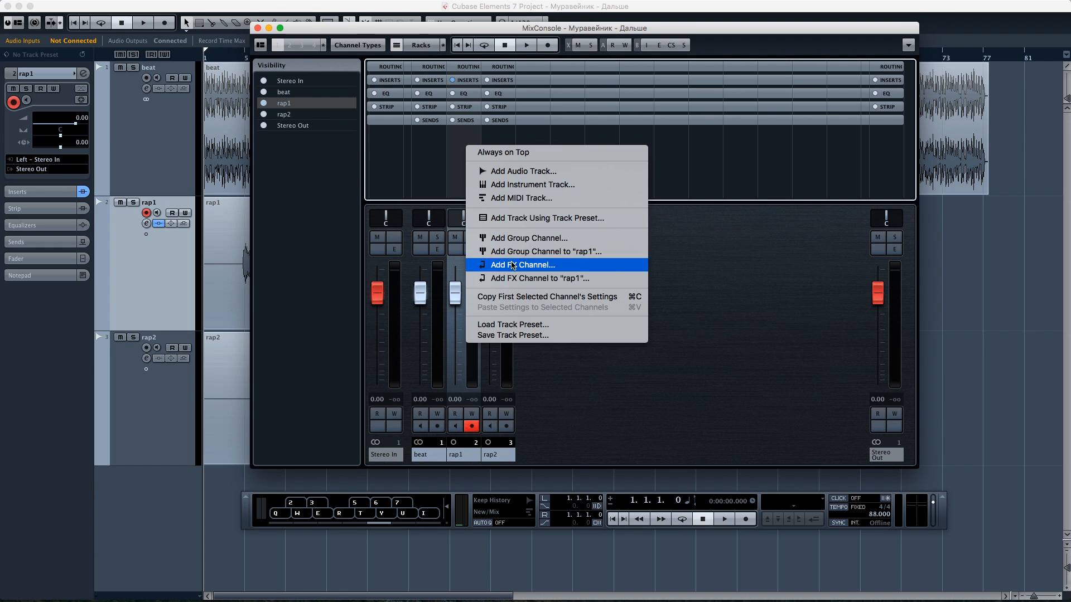
pyautogui.click(513, 265)
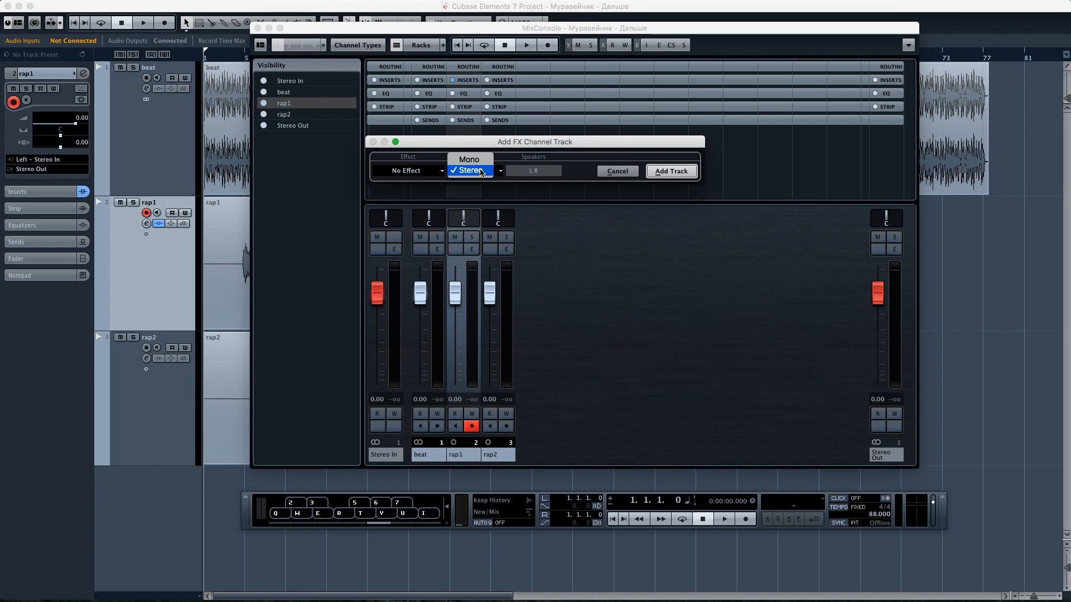
pyautogui.click(435, 171)
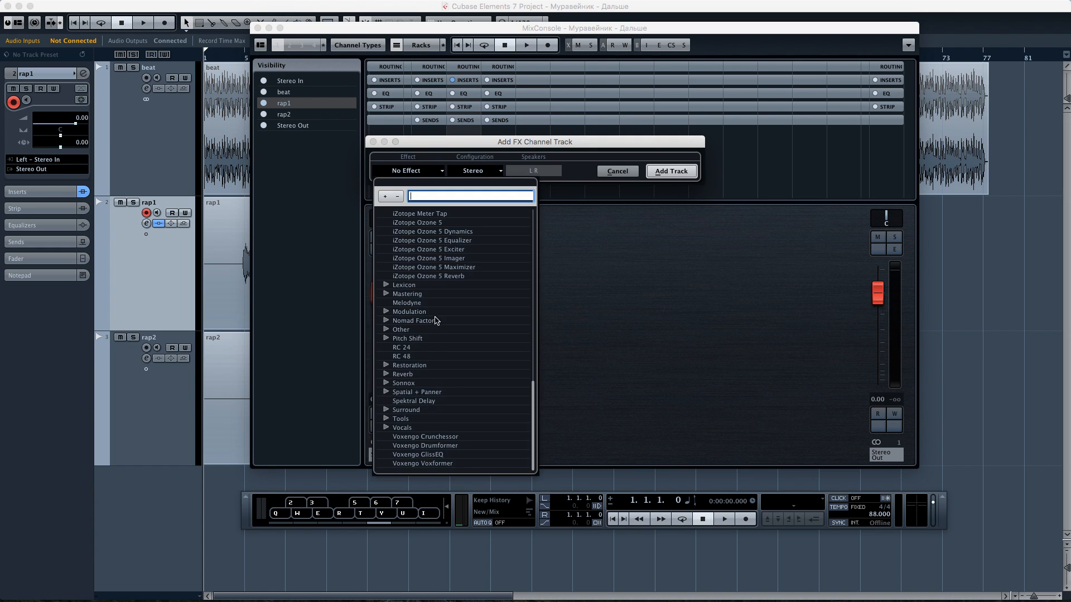
pyautogui.click(407, 348)
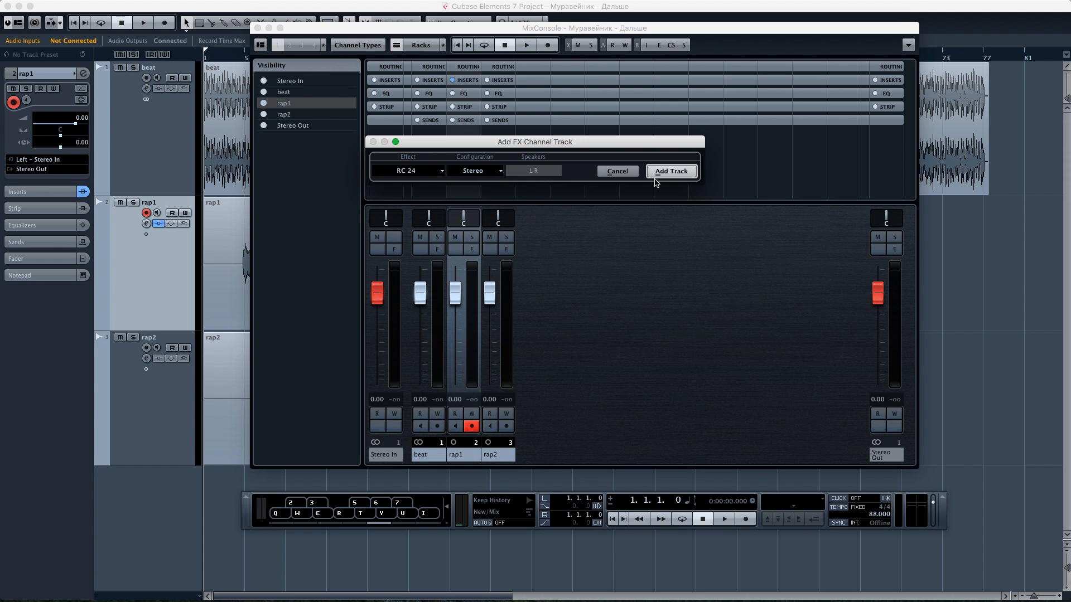
pyautogui.click(659, 172)
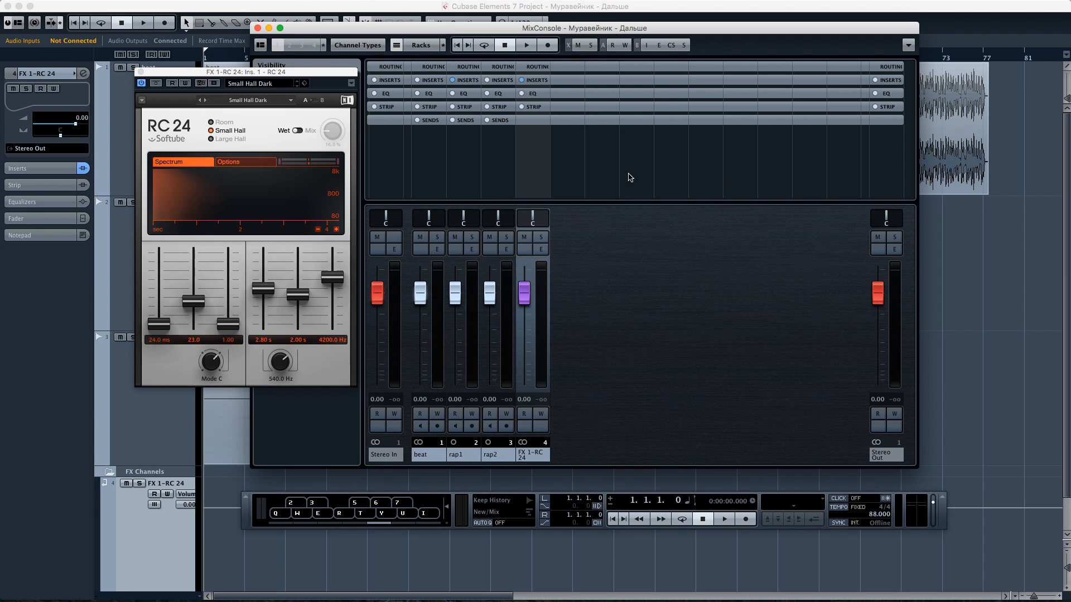
# Step: Load the Male Vocal preset in the RC 24 reverb and close the plug-in and the MixConsole
pyautogui.click(252, 84)
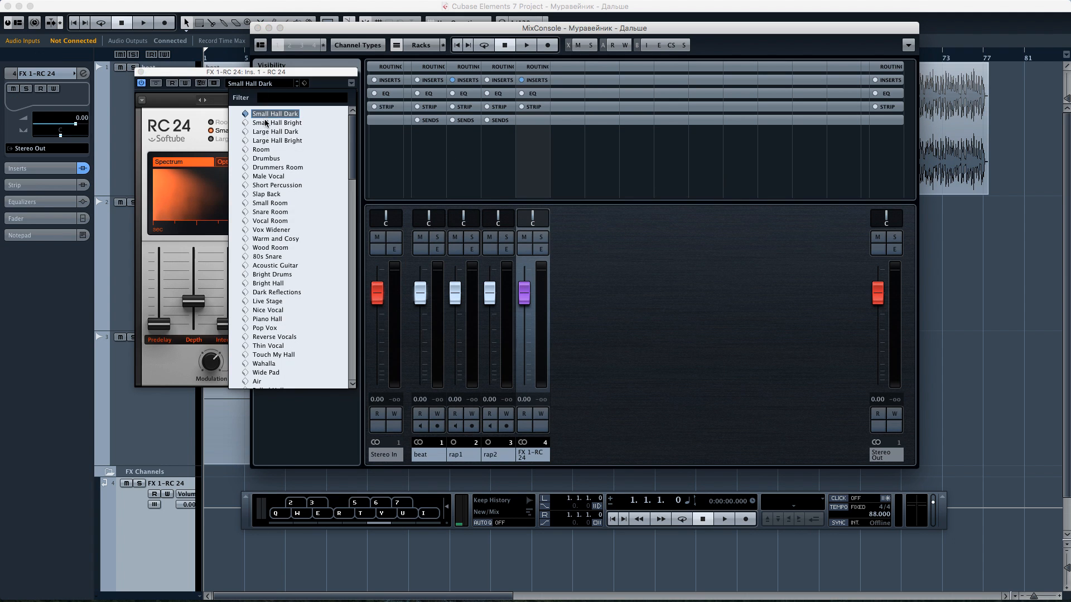
pyautogui.click(269, 176)
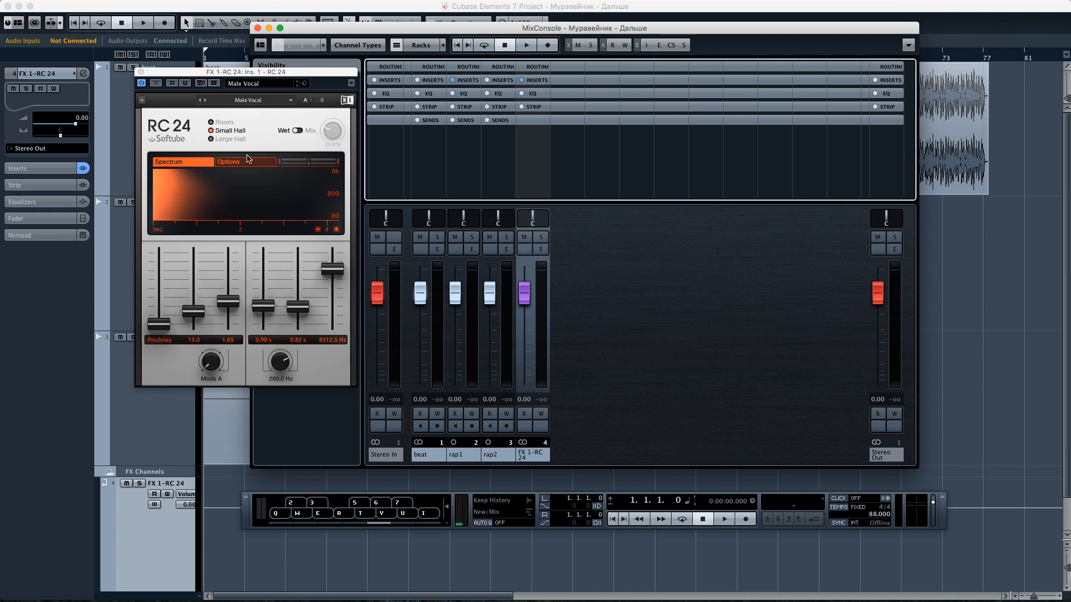
pyautogui.click(142, 72)
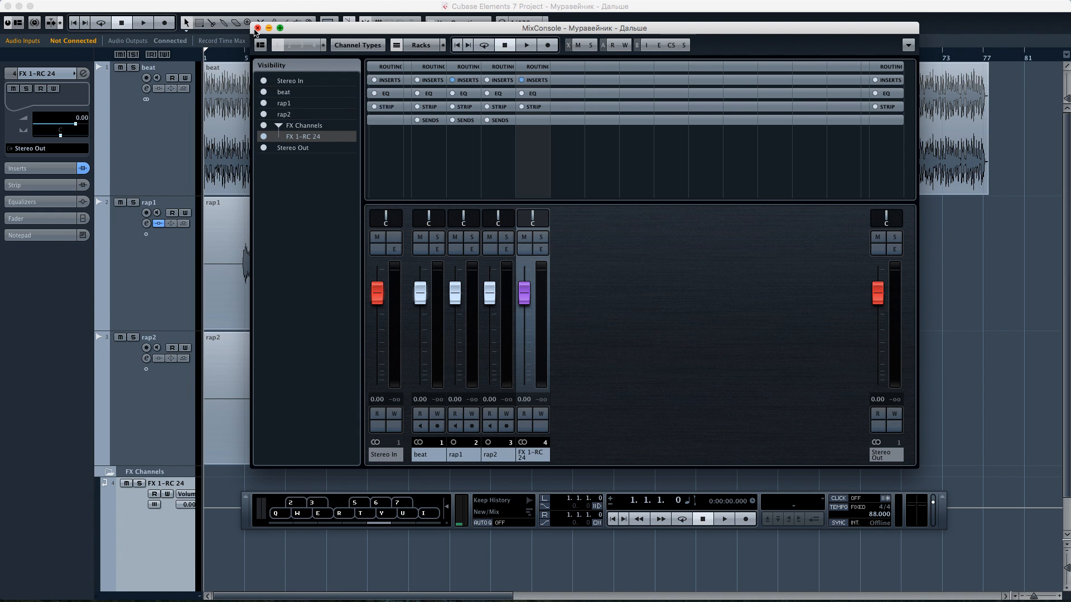
pyautogui.click(257, 28)
# Step: Open rap1's channel settings and assign its first send to the FX 1-RC 24 channel
pyautogui.click(155, 249)
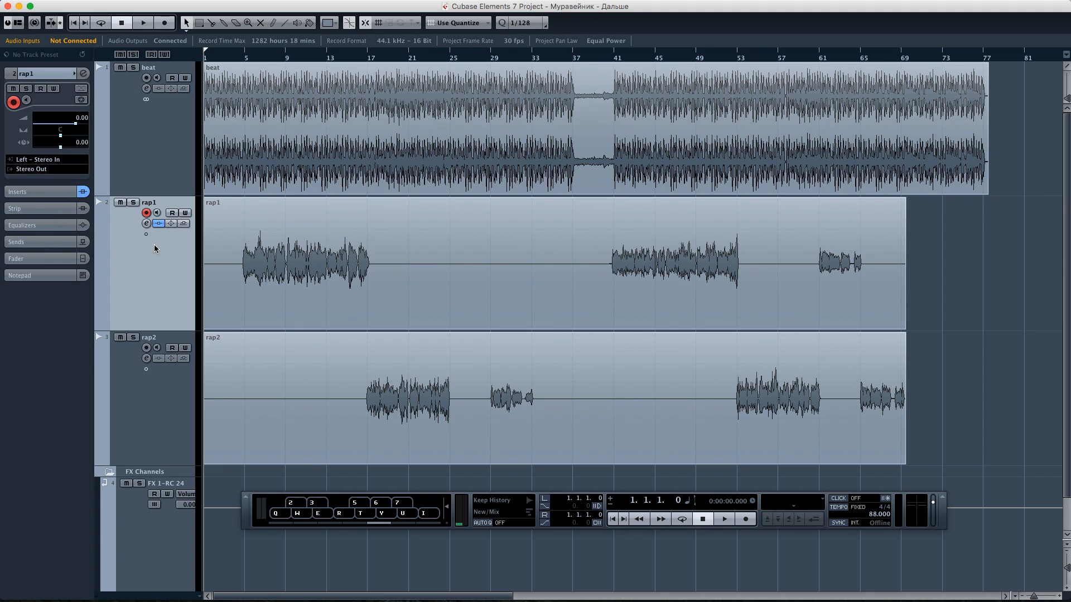
pyautogui.click(147, 223)
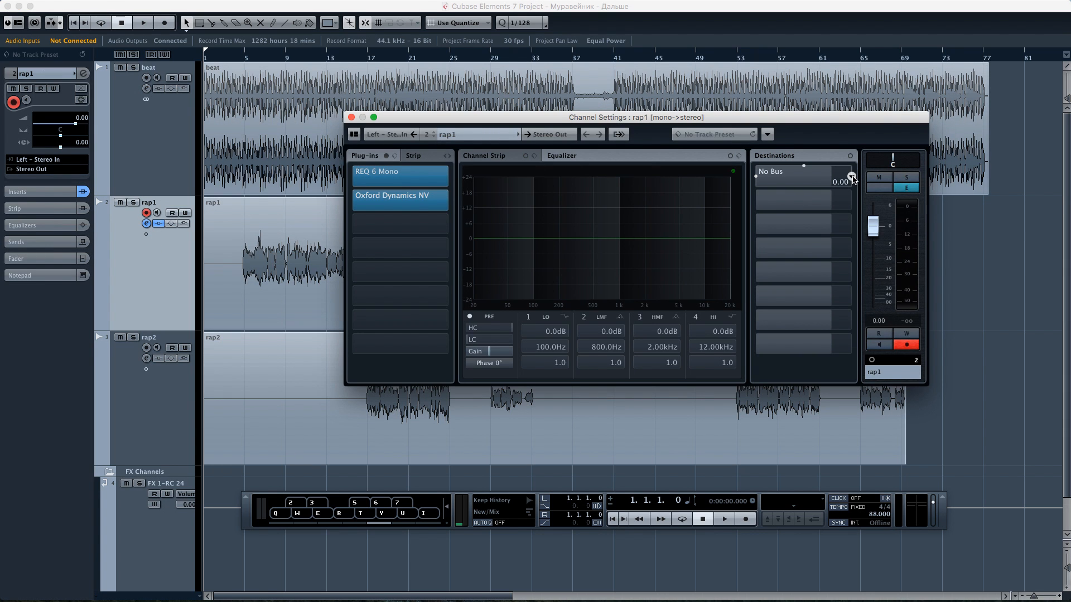
pyautogui.click(851, 177)
pyautogui.click(802, 217)
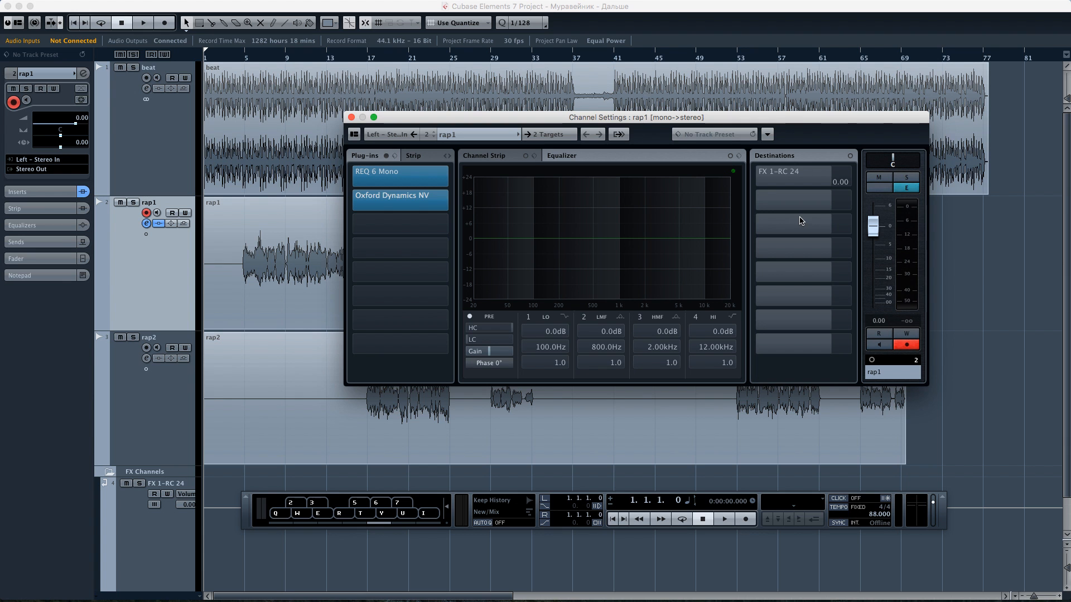
# Step: Activate rap1's send to FX 1-RC 24, mute the beat track and start playback
pyautogui.click(757, 177)
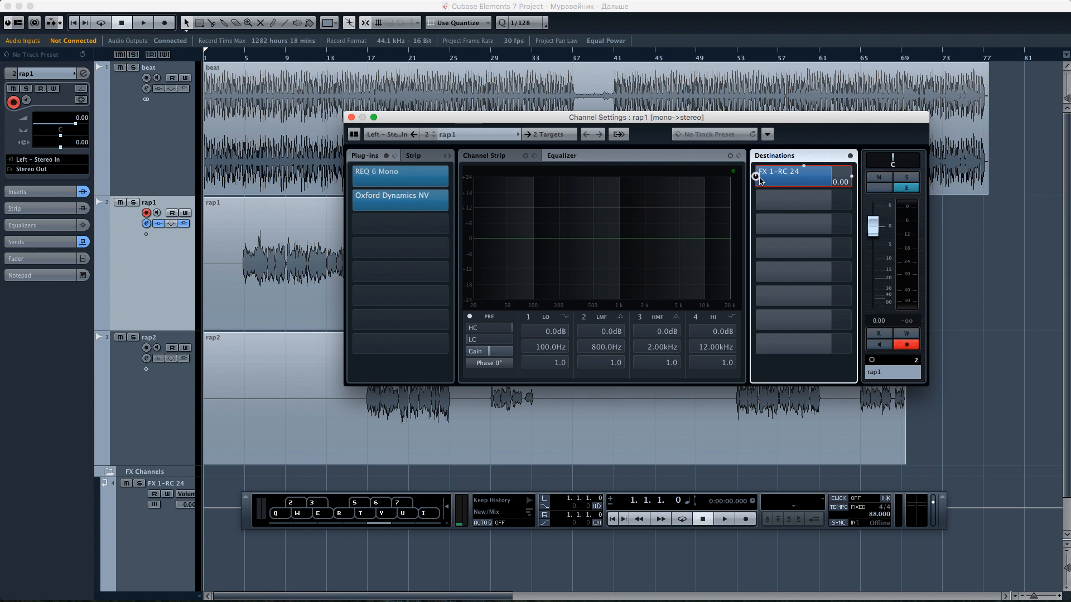
pyautogui.click(120, 66)
pyautogui.press('space')
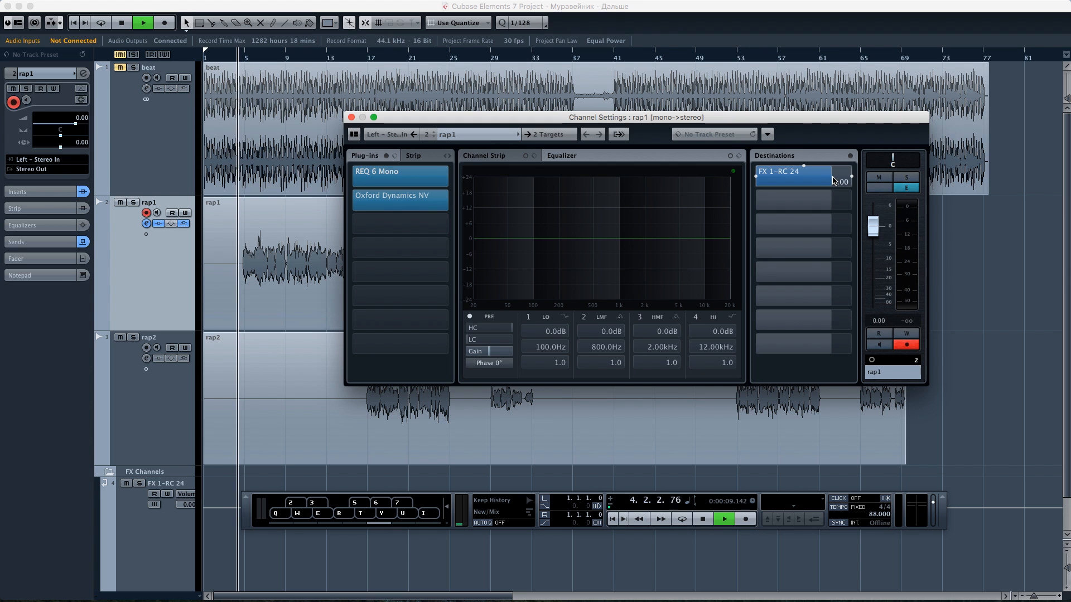
# Step: Set the level of rap1's send to FX 1-RC 24 to -21 dB
pyautogui.moveTo(833, 181); pyautogui.dragTo(779, 180)
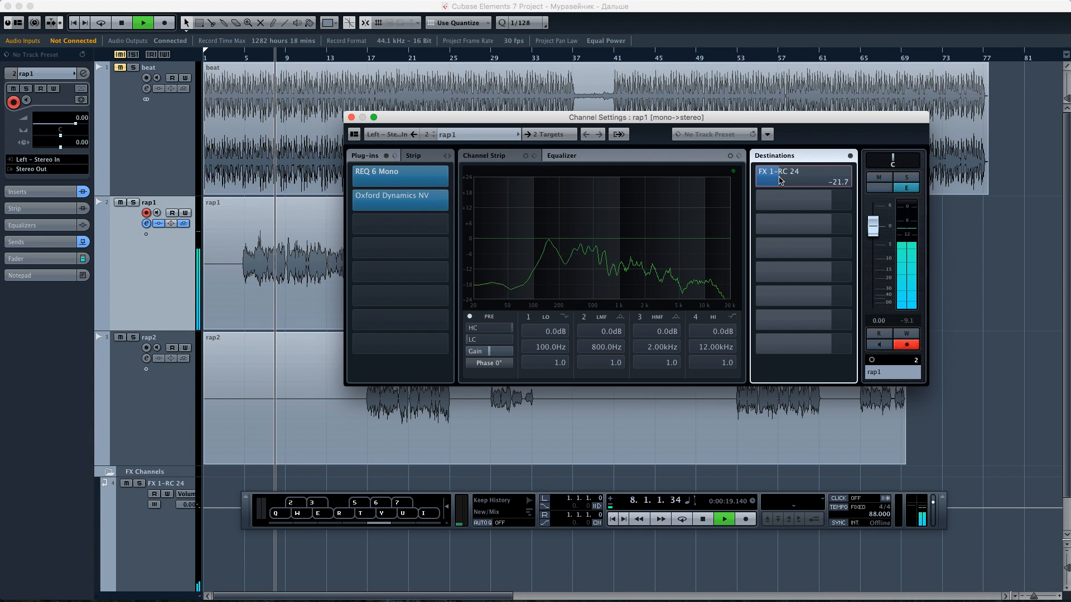
pyautogui.doubleClick(806, 179)
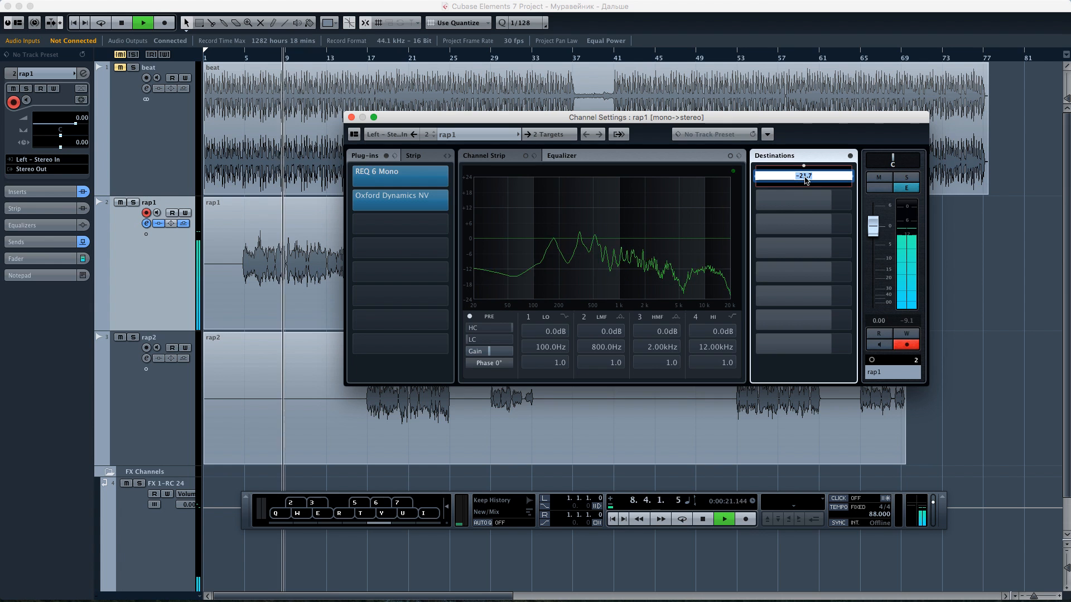
pyautogui.write('-21')
pyautogui.press('Return')
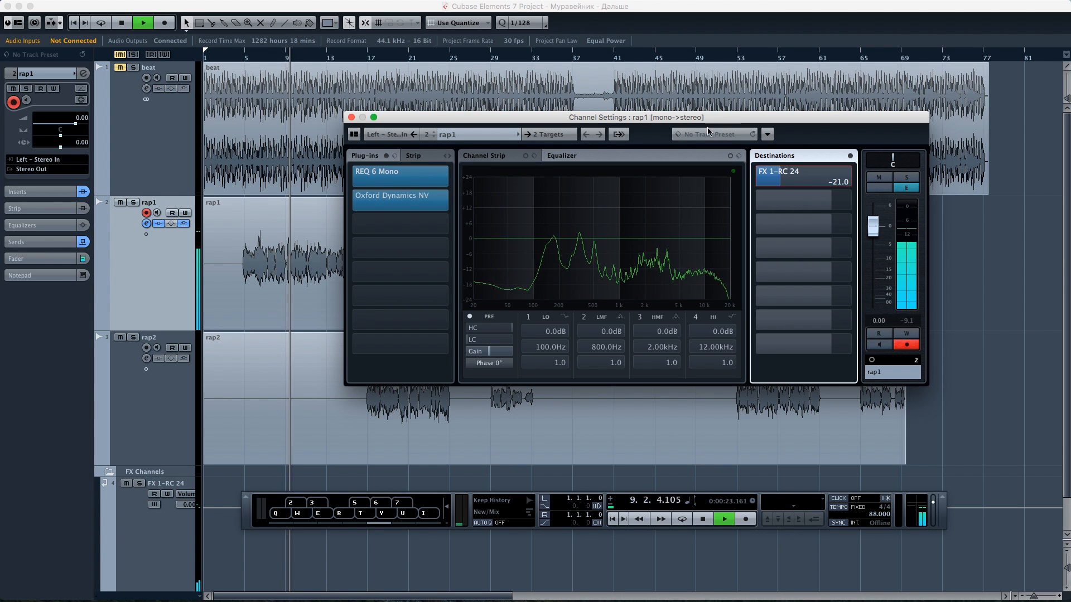
# Step: Close rap1's channel settings and audition the vocal with reverb together with the unmuted beat from about bar 5
pyautogui.click(352, 118)
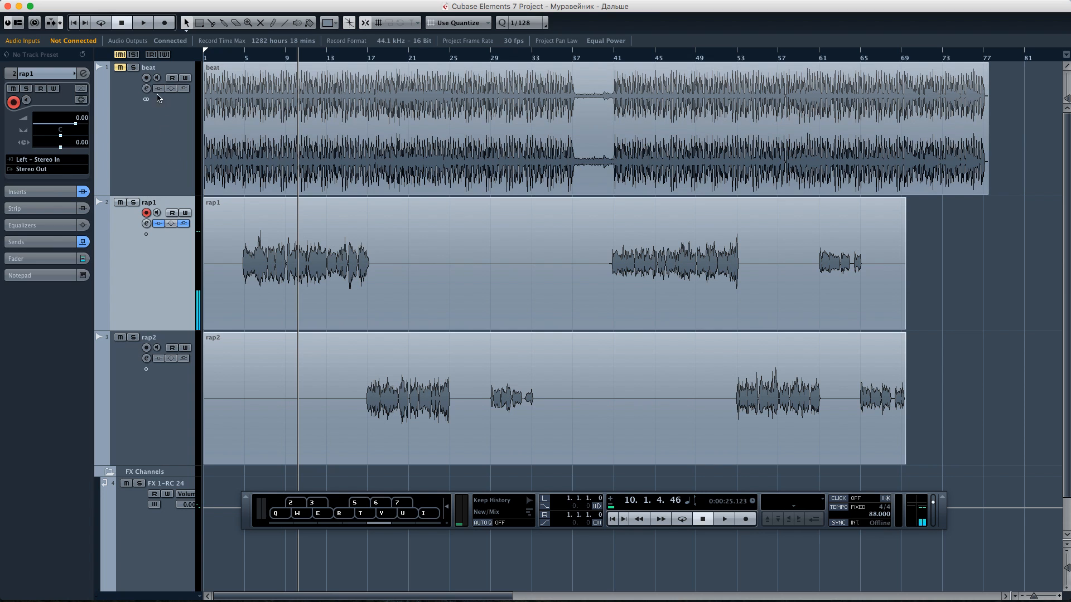
pyautogui.click(243, 59)
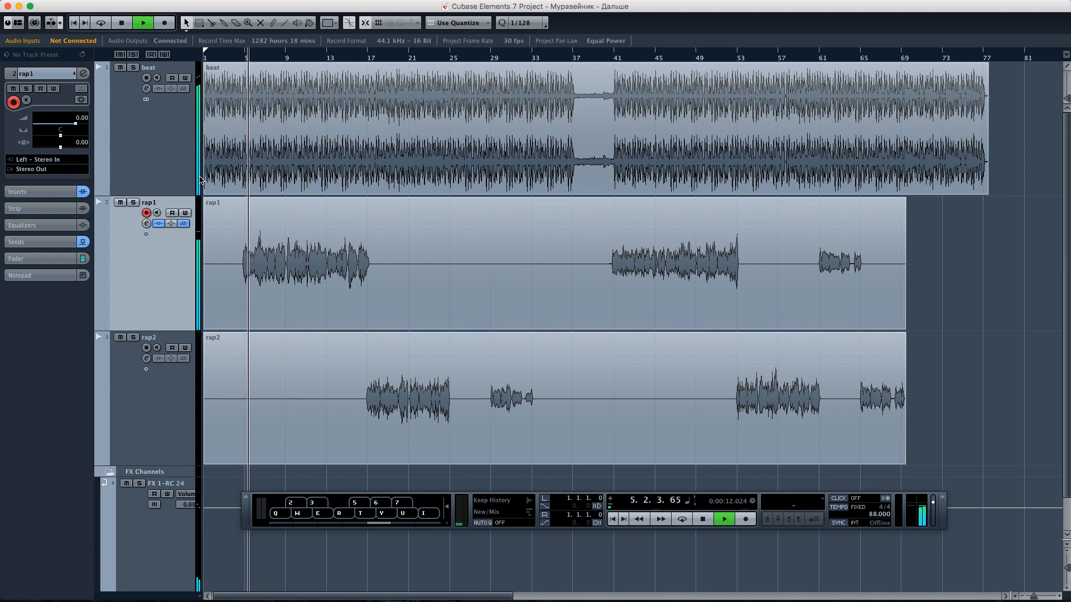
pyautogui.press('space')
# Step: Open the MixConsole and add a stereo FX channel track with FabFilter Timeless 2 as its effect
pyautogui.moveTo(348, 3)
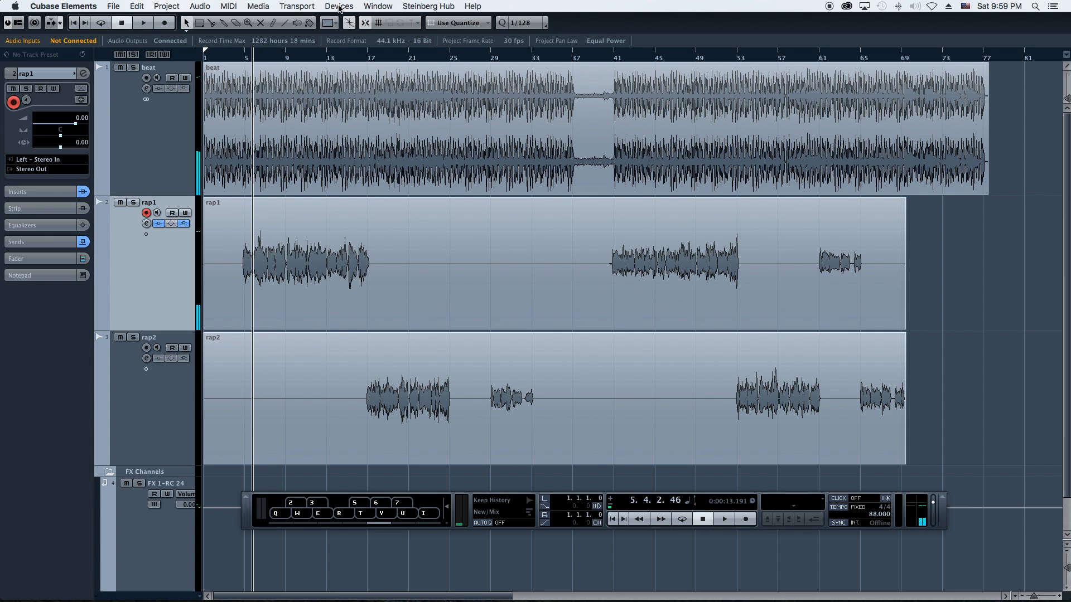
pyautogui.click(339, 6)
pyautogui.click(355, 31)
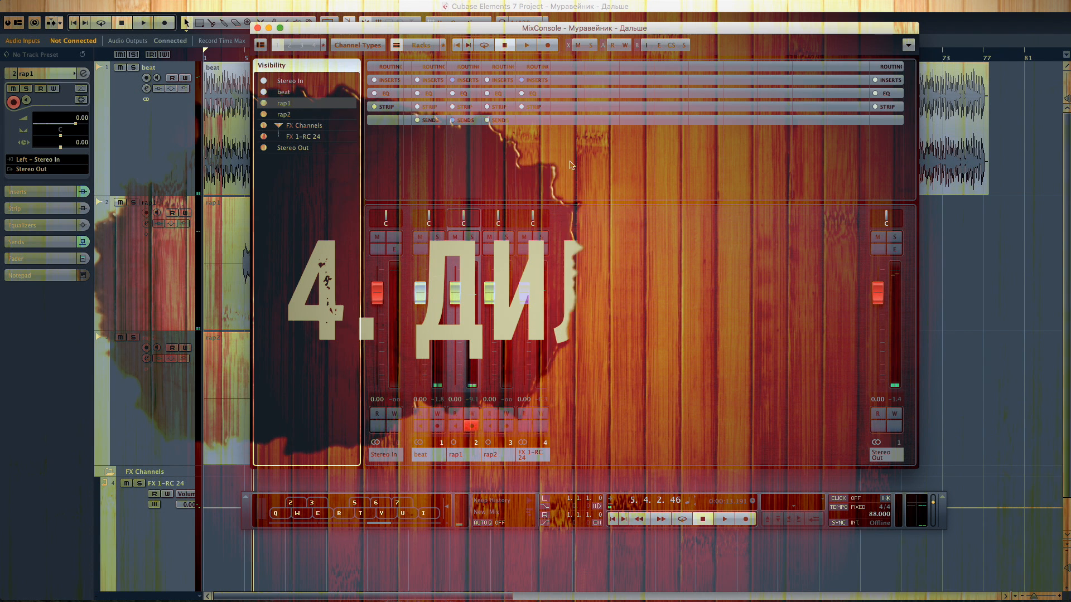
pyautogui.rightClick(475, 144)
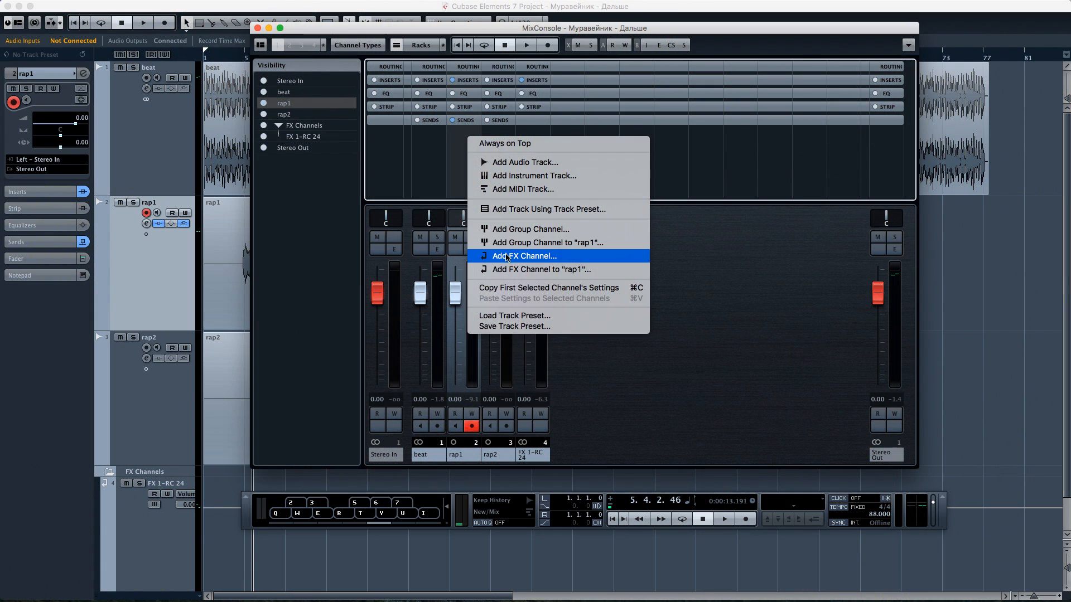
pyautogui.click(507, 256)
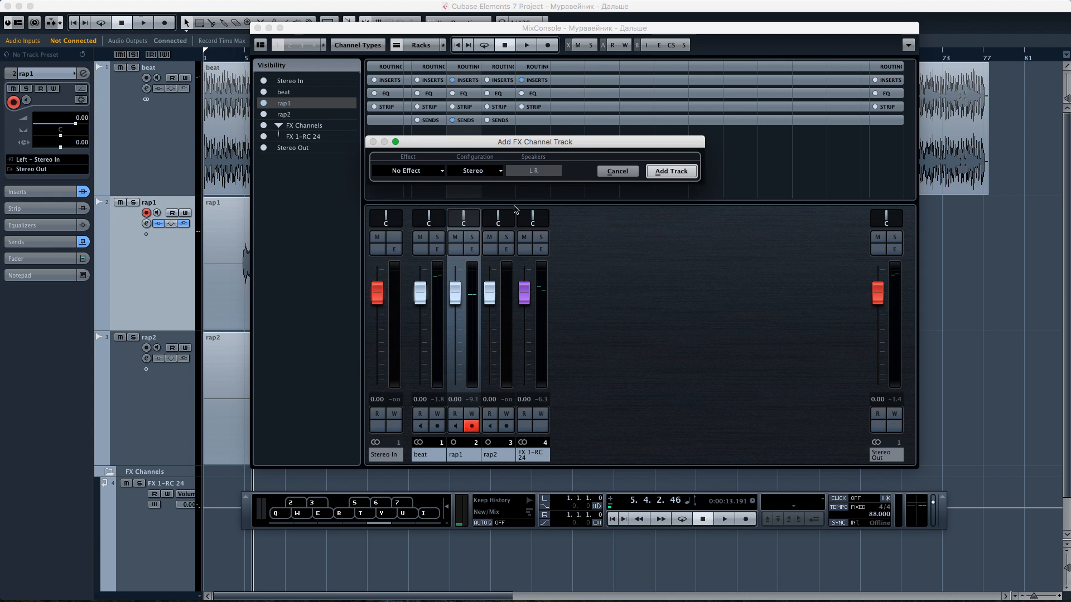
pyautogui.click(442, 170)
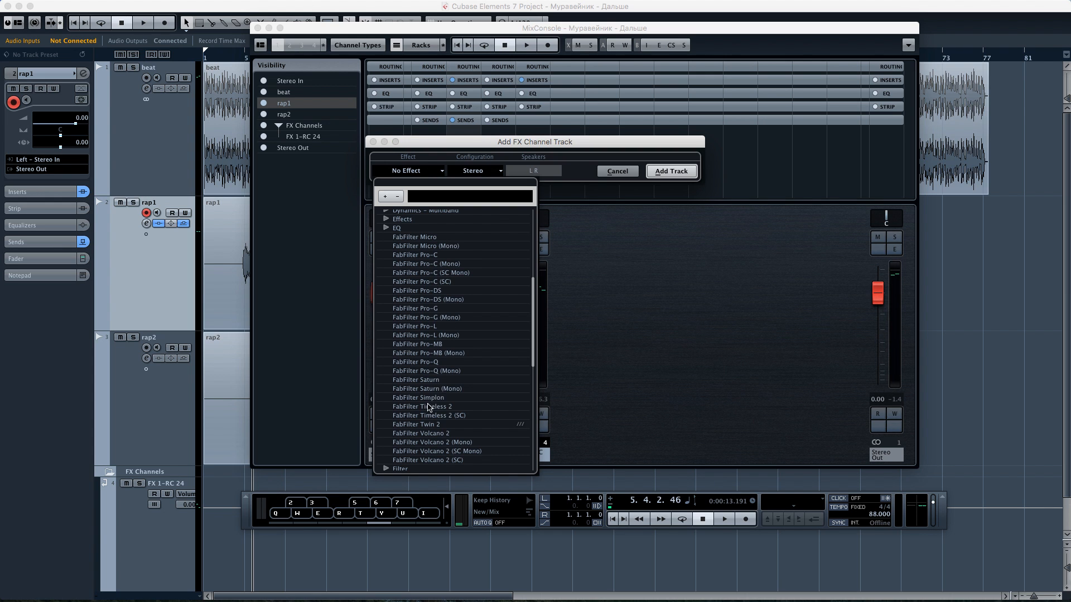
pyautogui.click(430, 408)
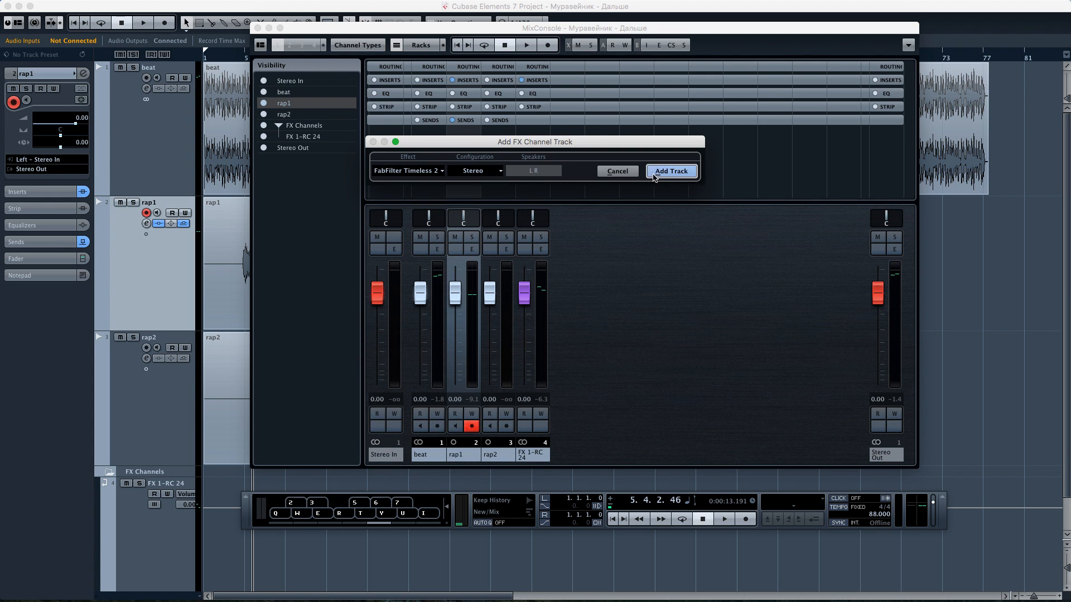
pyautogui.click(655, 177)
# Step: Load the Ducked Dirt bM preset in FabFilter Timeless 2 and close the plug-in and the MixConsole
pyautogui.click(381, 165)
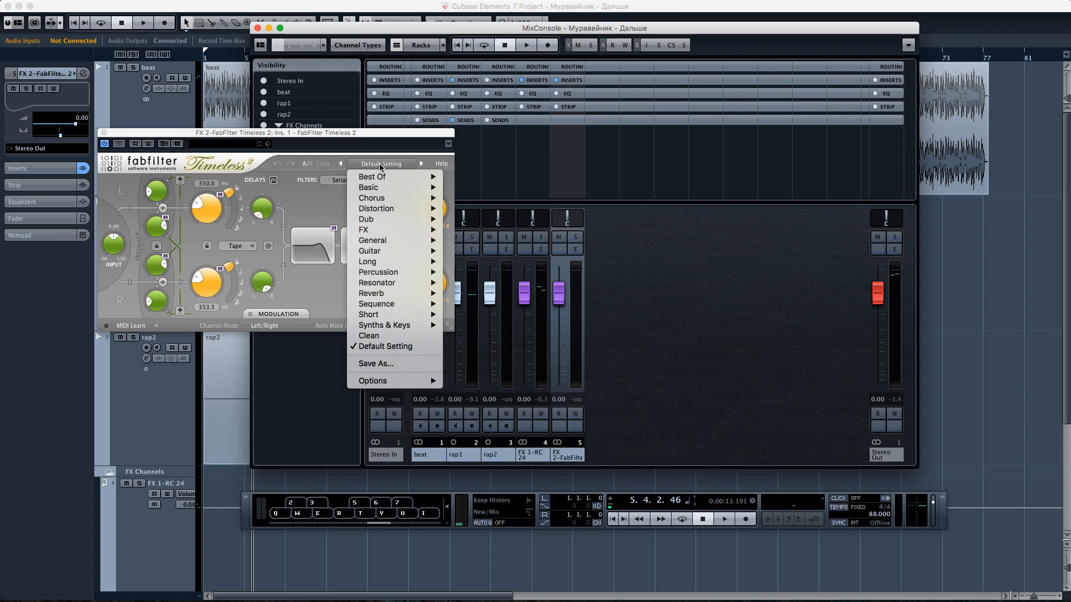
pyautogui.moveTo(381, 178)
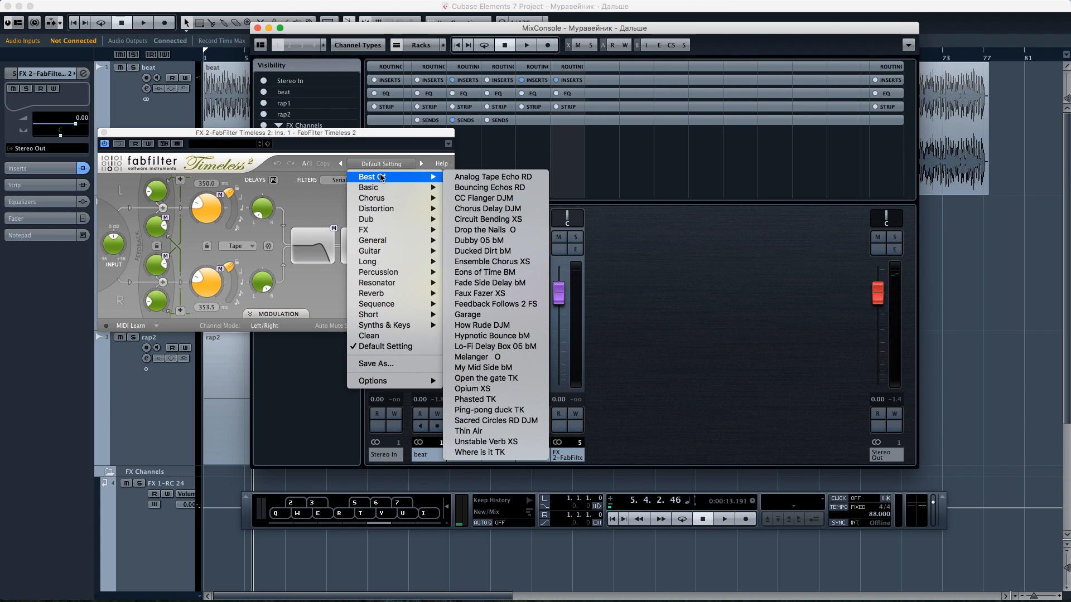
pyautogui.click(482, 251)
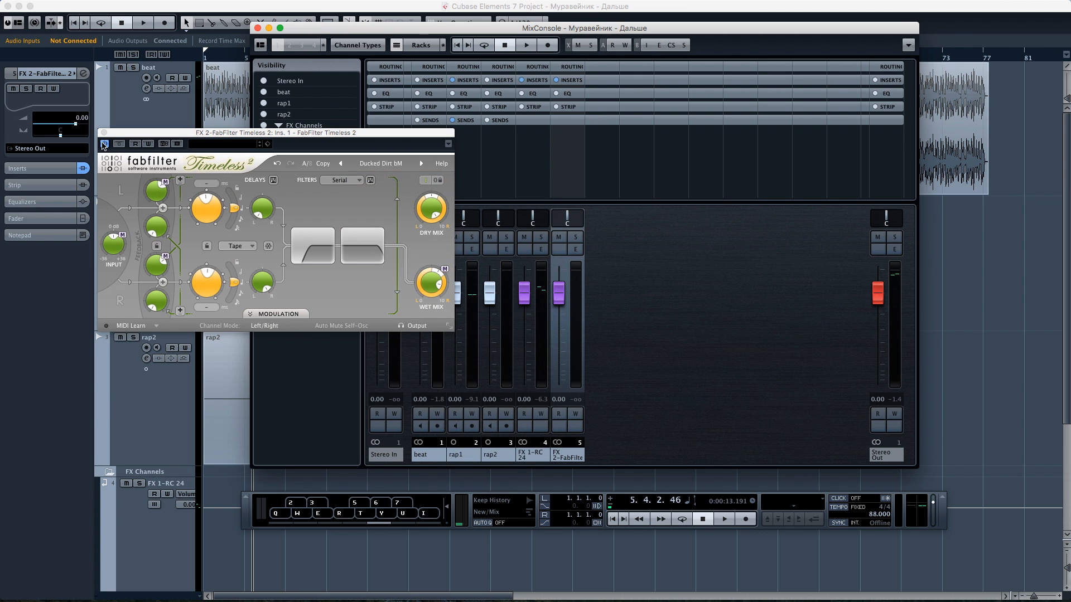
pyautogui.click(103, 134)
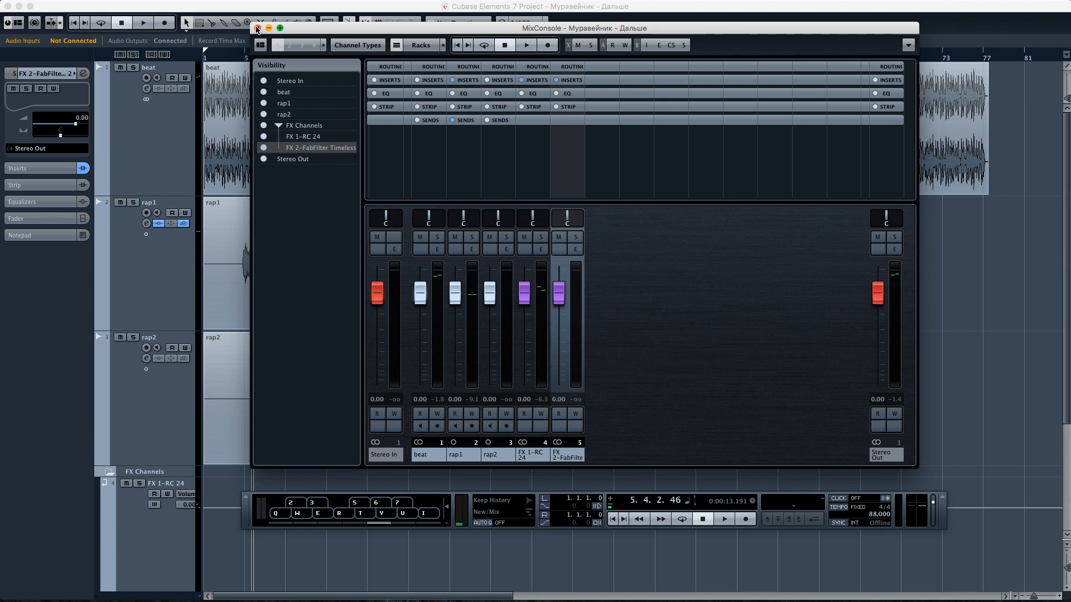
pyautogui.click(257, 28)
# Step: Mute the beat, then assign rap1's second send to the FX 2-FabFilter Timeless 2 channel and activate it
pyautogui.click(140, 229)
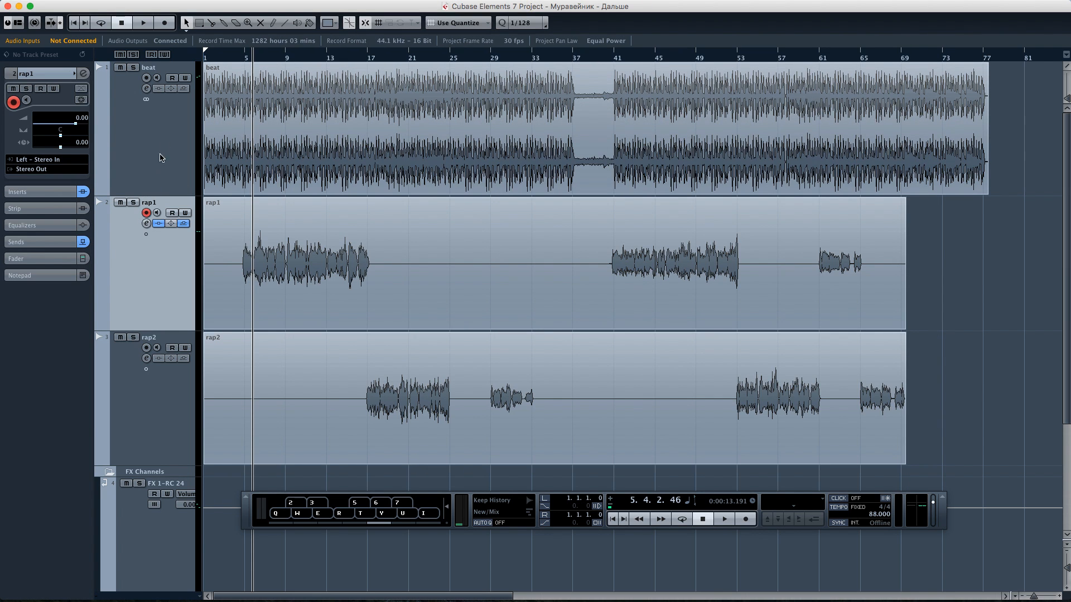
pyautogui.click(235, 58)
pyautogui.click(147, 224)
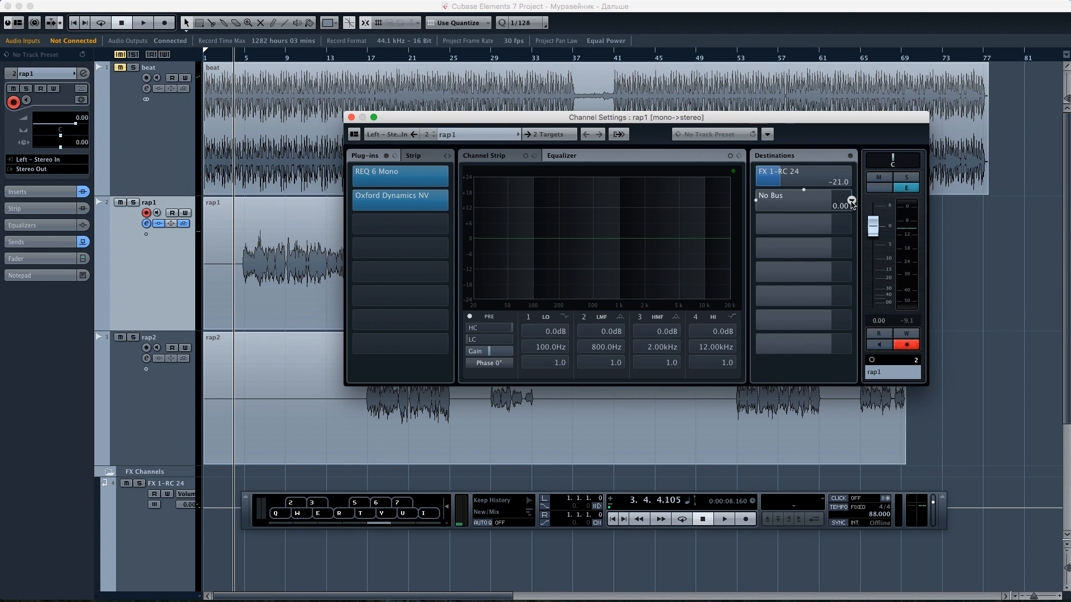
pyautogui.click(852, 205)
pyautogui.click(809, 245)
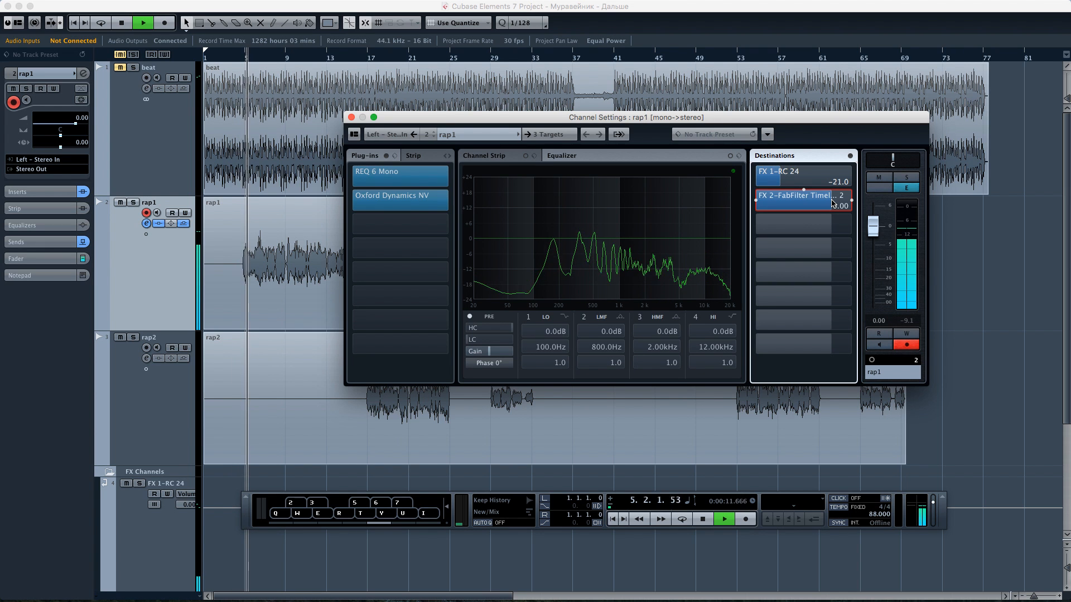
# Step: Stop and resume playback of rap1 to listen to the delay tails with the beat muted
pyautogui.press('space')
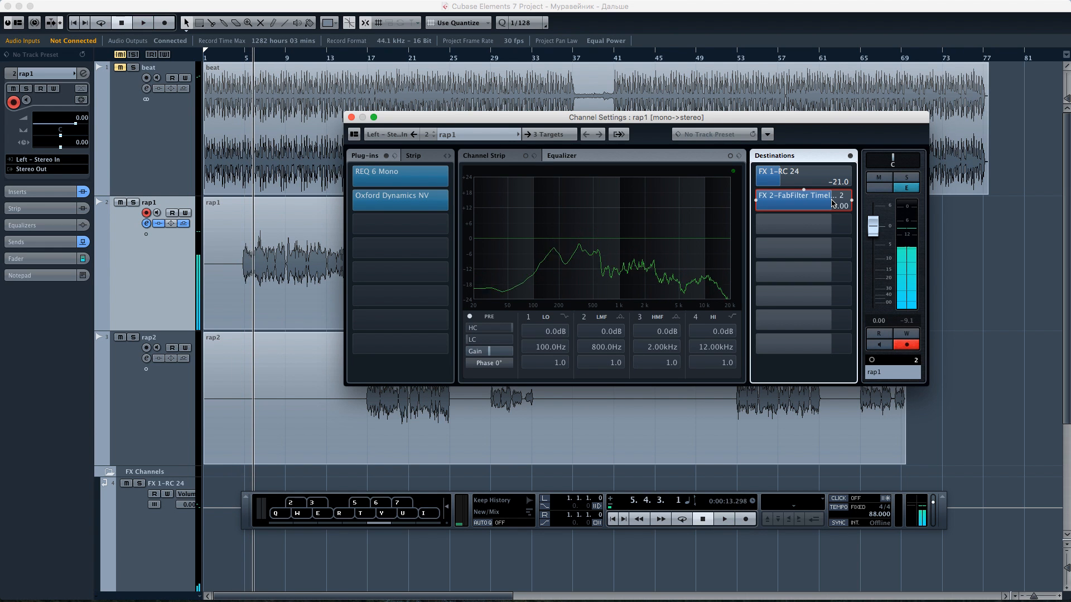
pyautogui.press('space')
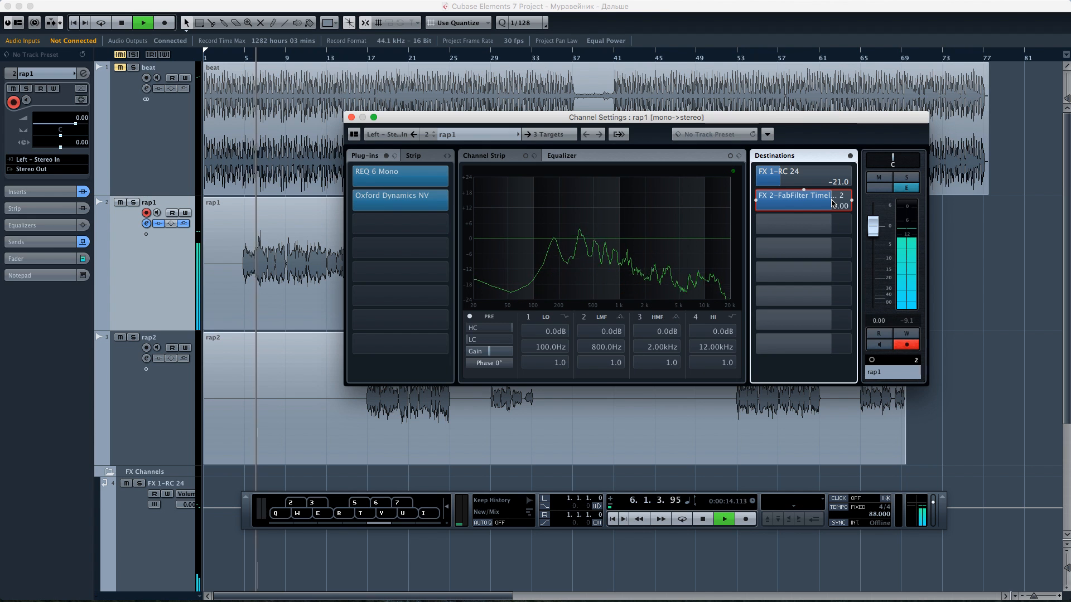
pyautogui.press('space')
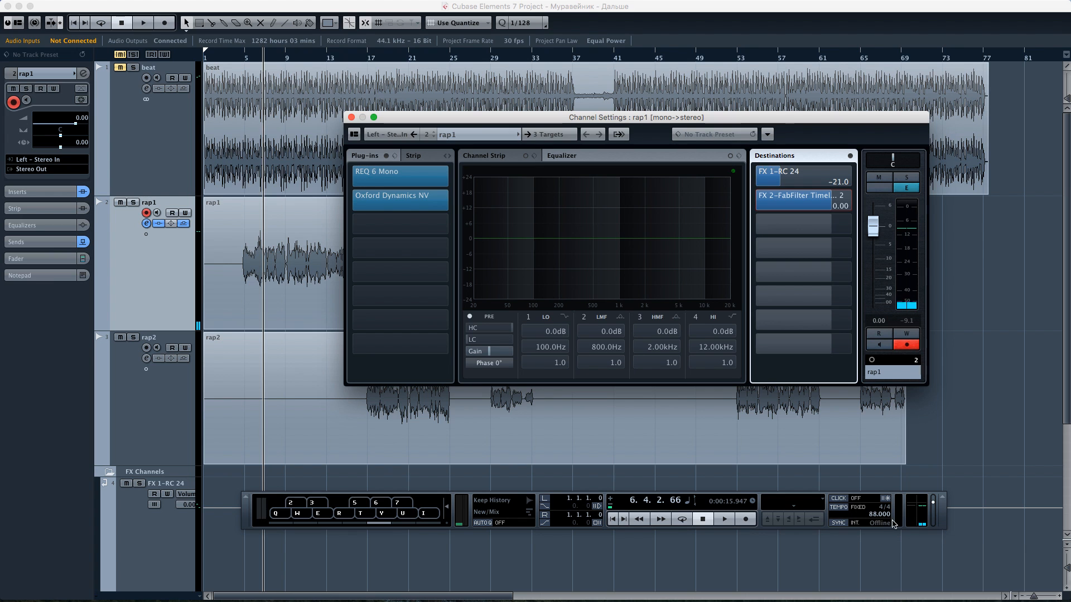
pyautogui.press('space')
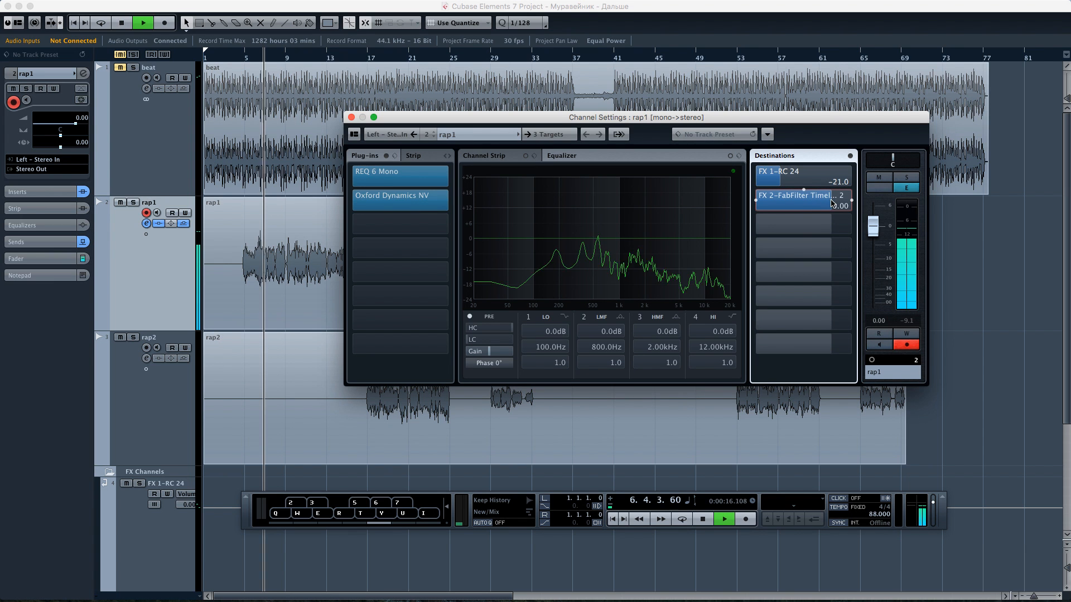
# Step: Set rap1's FabFilter Timeless 2 send level to -24 dB and, with its settings closed, audition the vocal with the beat unmuted
pyautogui.moveTo(831, 202); pyautogui.dragTo(788, 202)
pyautogui.doubleClick(788, 202)
pyautogui.write('-24')
pyautogui.press('Return')
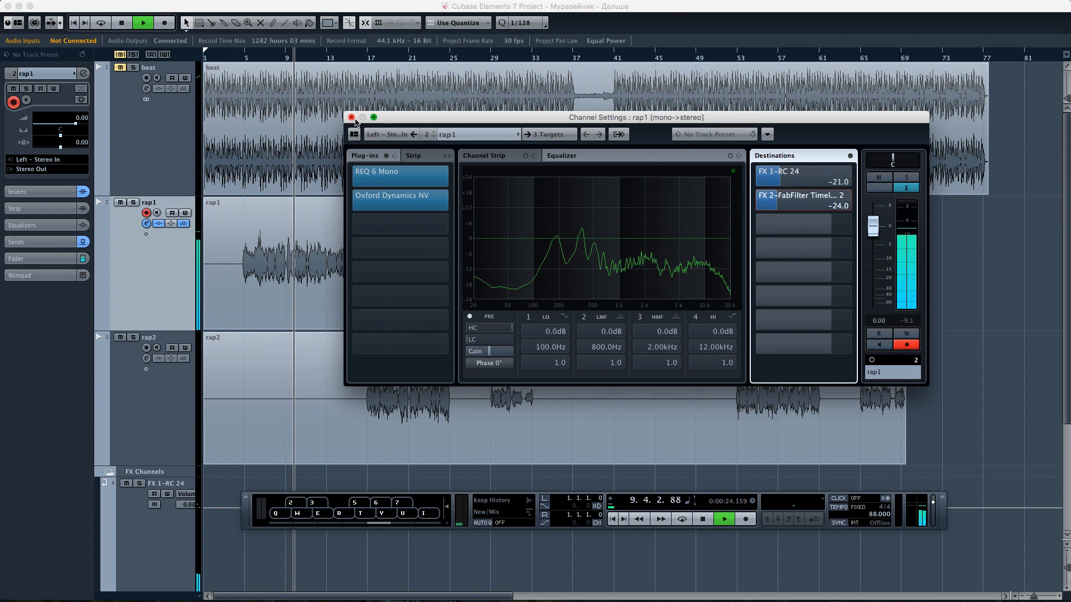
pyautogui.click(351, 118)
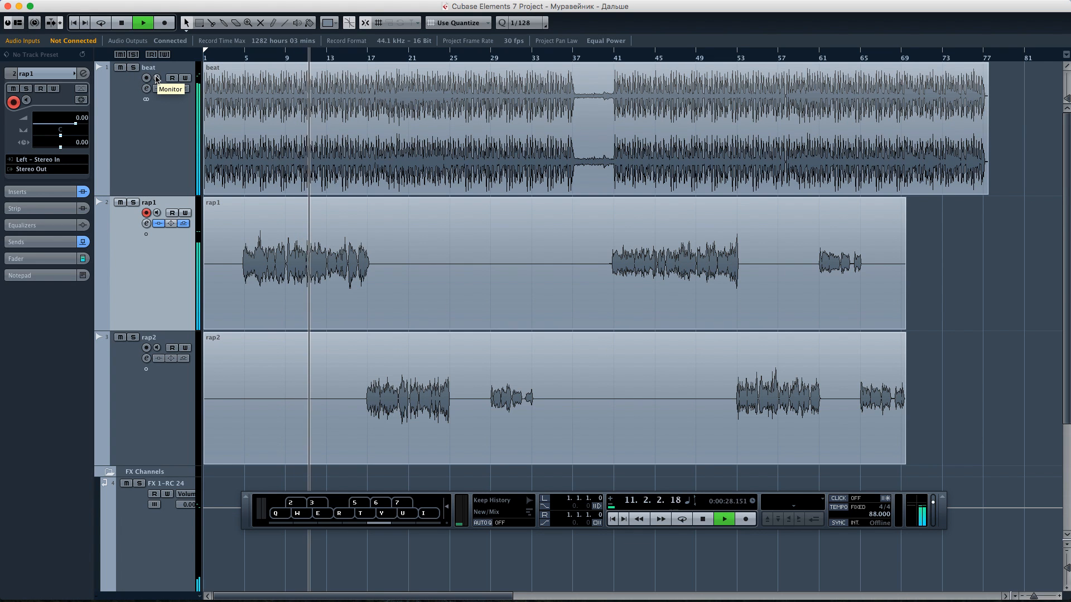
pyautogui.press('space')
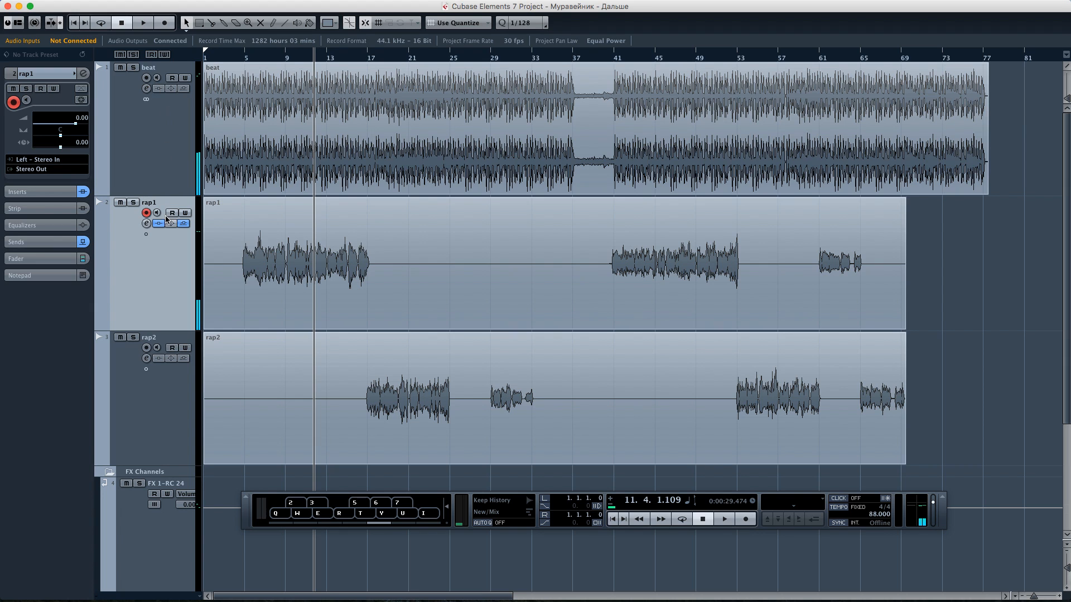
# Step: Select the rap2 track, inspect its channel settings for inserts and sends, and close them
pyautogui.click(164, 381)
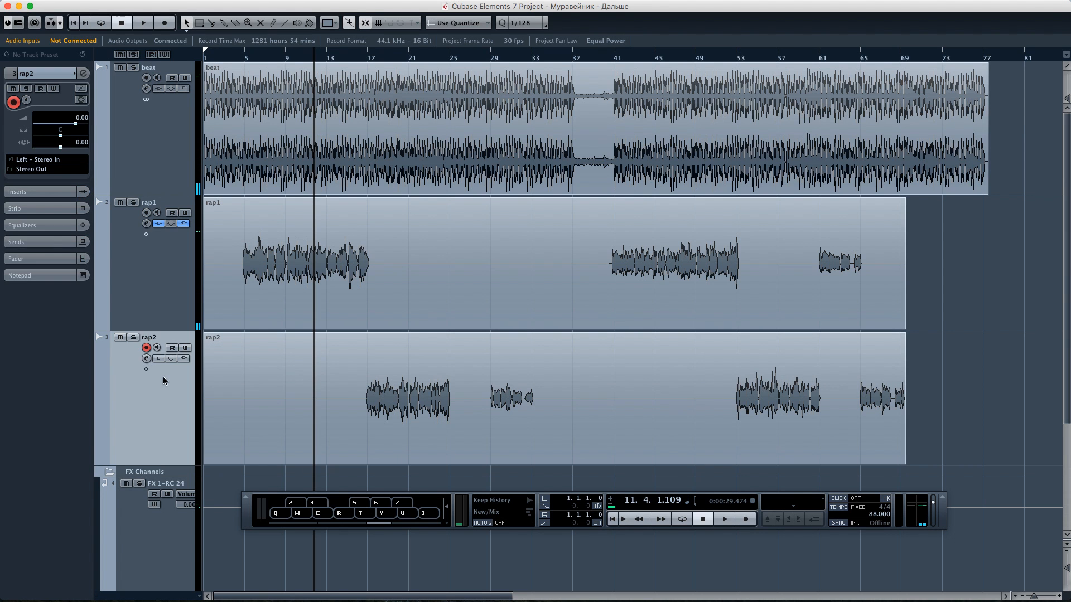
pyautogui.click(145, 358)
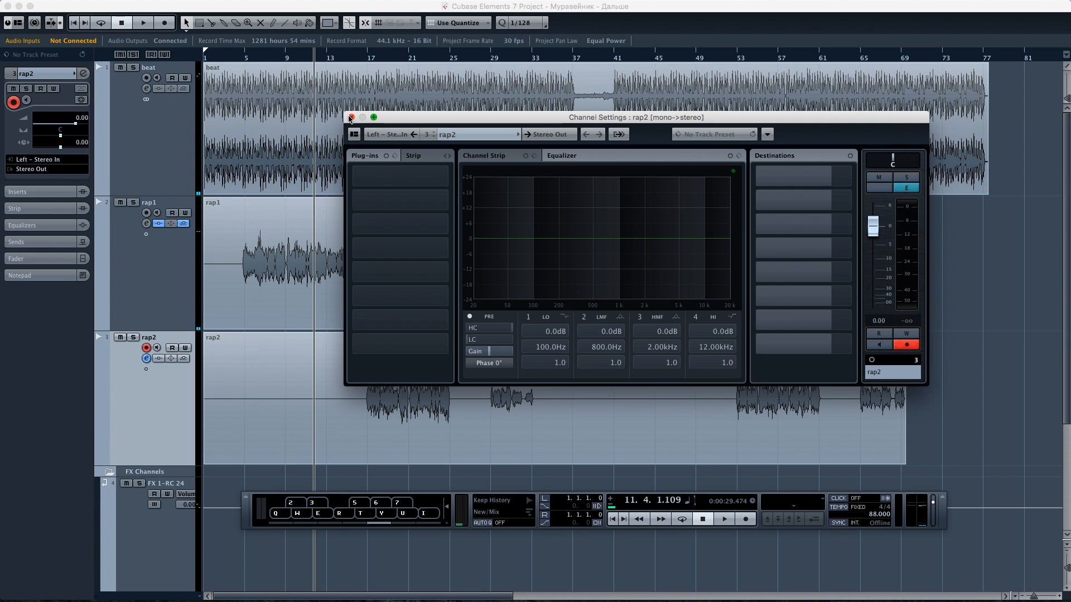
pyautogui.click(351, 117)
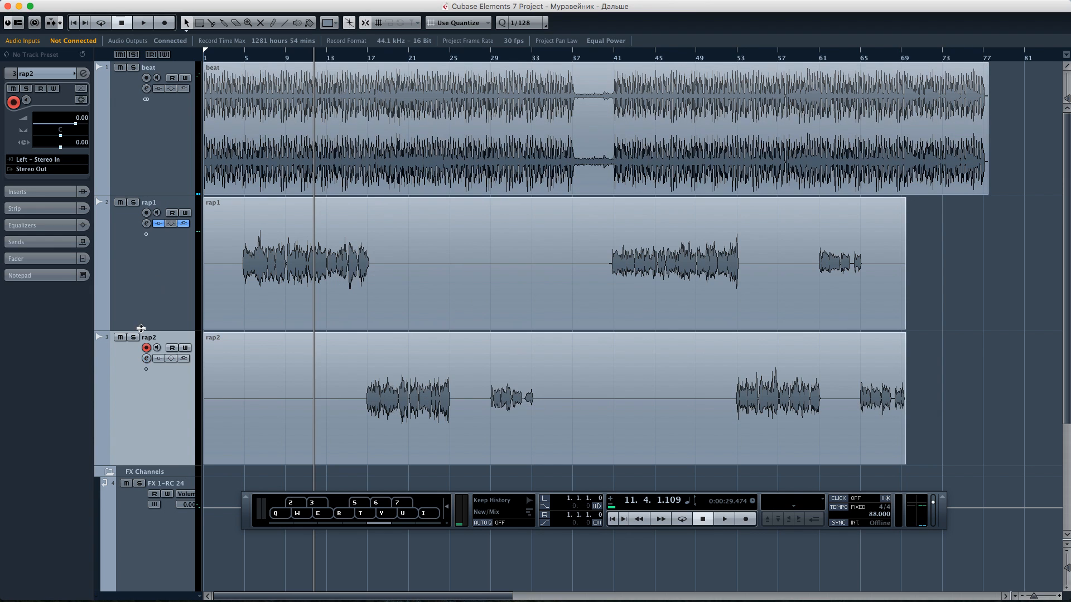
# Step: Duplicate the rap1 track together with its inserts and sends
pyautogui.click(155, 318)
pyautogui.rightClick(164, 305)
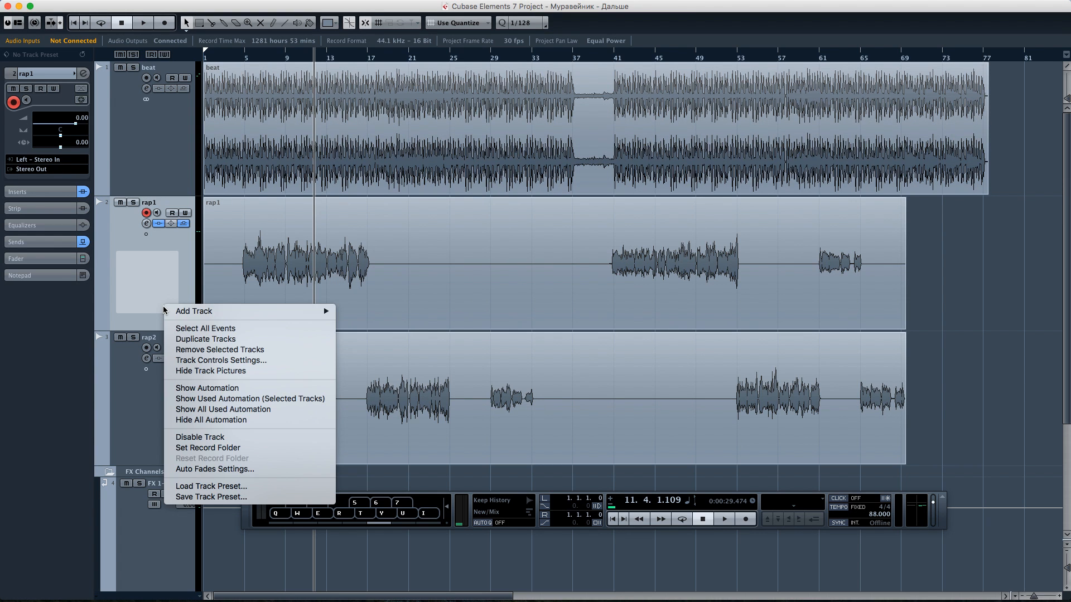
pyautogui.click(188, 343)
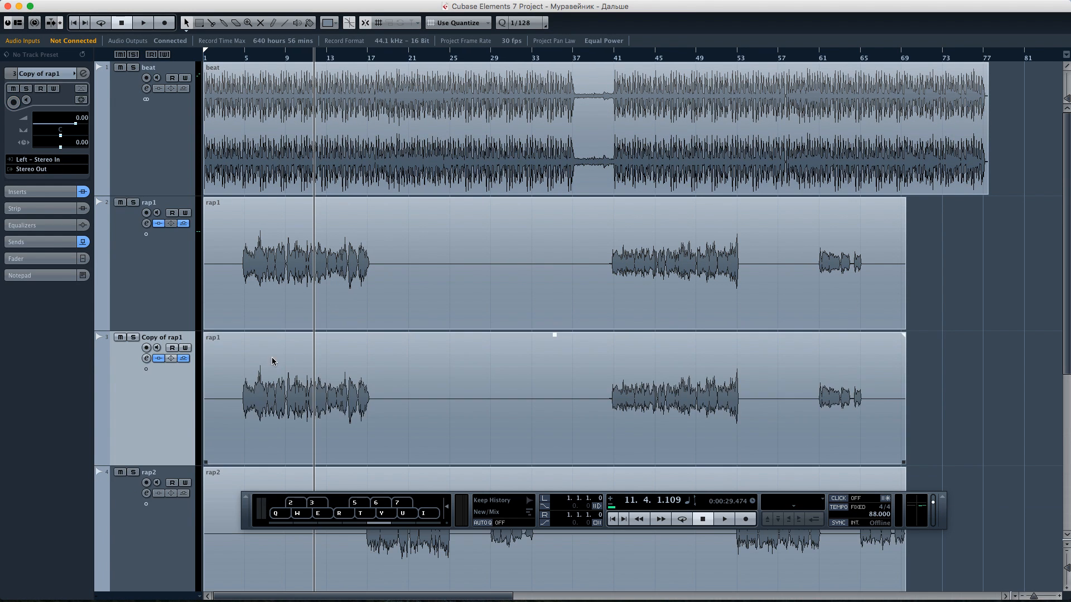
# Step: Delete the rap1 clip from the duplicated track and move the rap2 clip onto it in its place
pyautogui.click(267, 359)
pyautogui.press('Delete')
pyautogui.moveTo(216, 490); pyautogui.dragTo(216, 427)
# Step: Remove the emptied original rap2 track and rename the Copy of rap1 track to rap2
pyautogui.click(124, 500)
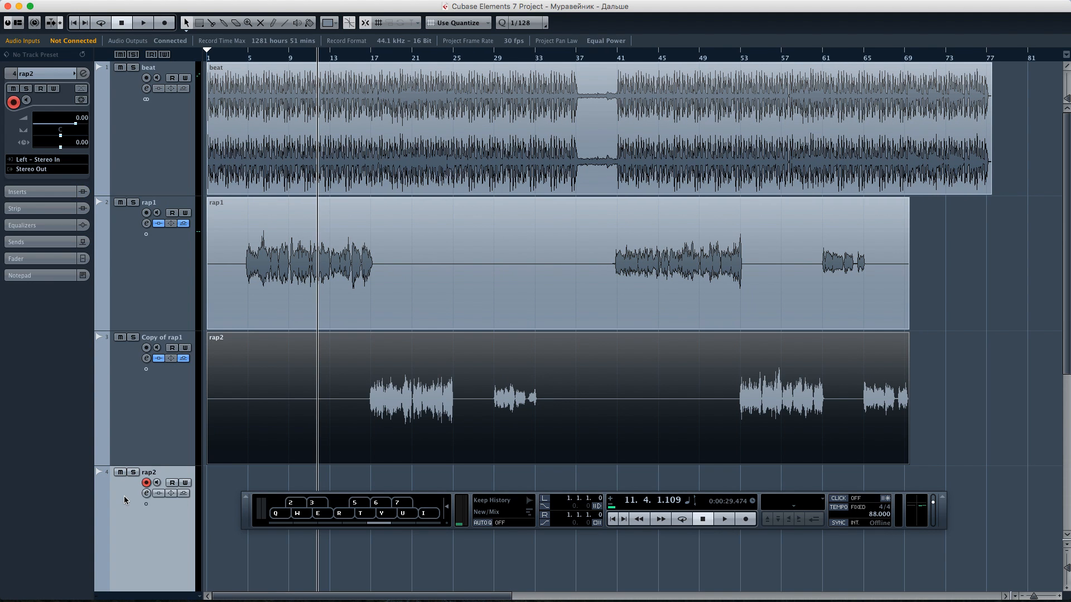
pyautogui.rightClick(124, 499)
pyautogui.click(157, 539)
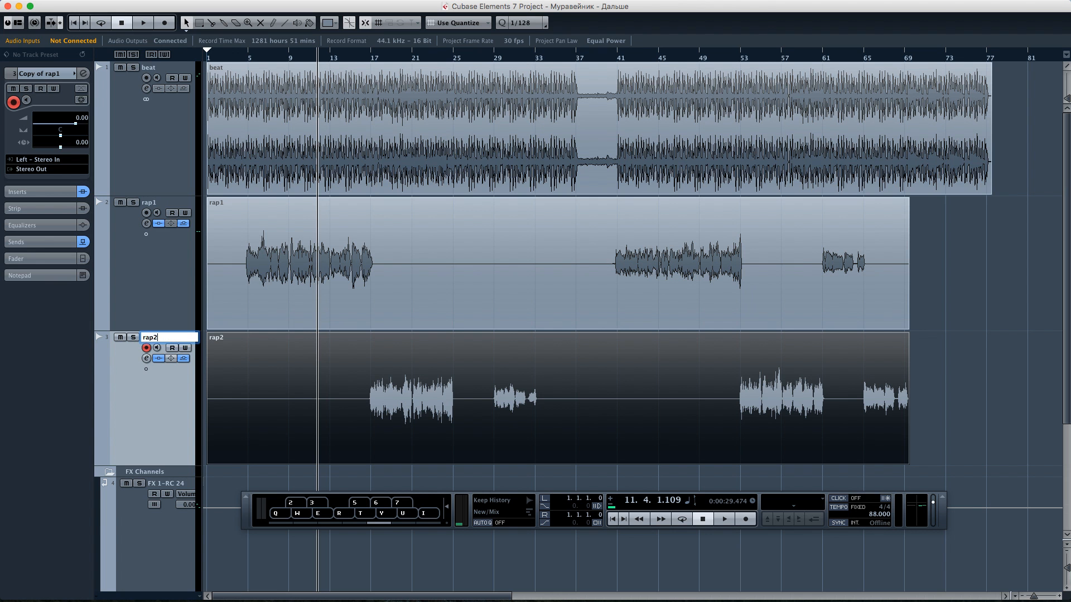
pyautogui.click(146, 358)
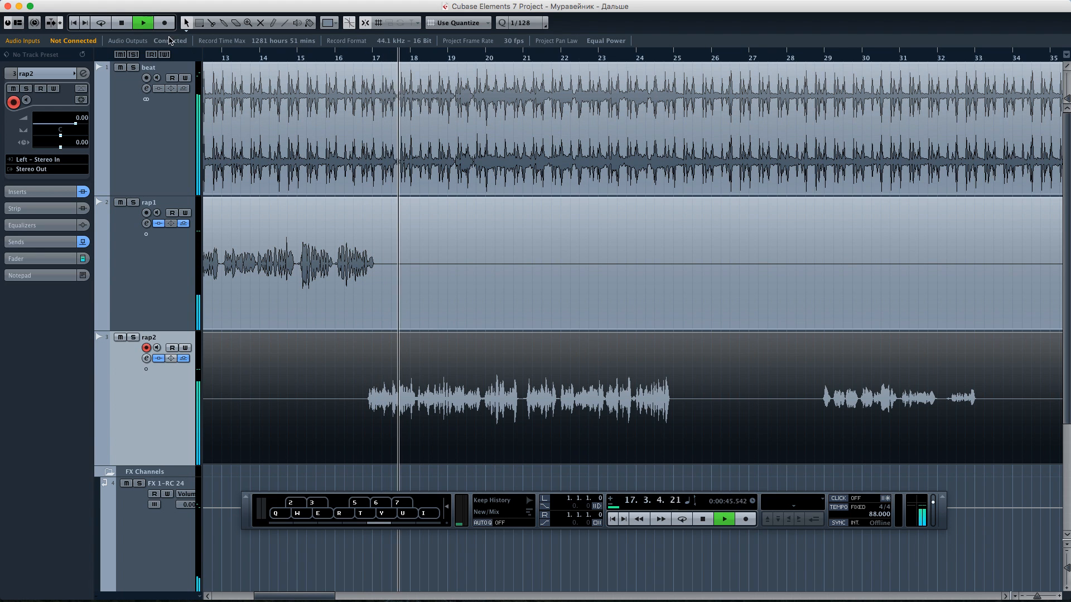
# Step: Stop playback, return to the project start, and add two mono audio tracks below rap2
pyautogui.click(127, 27)
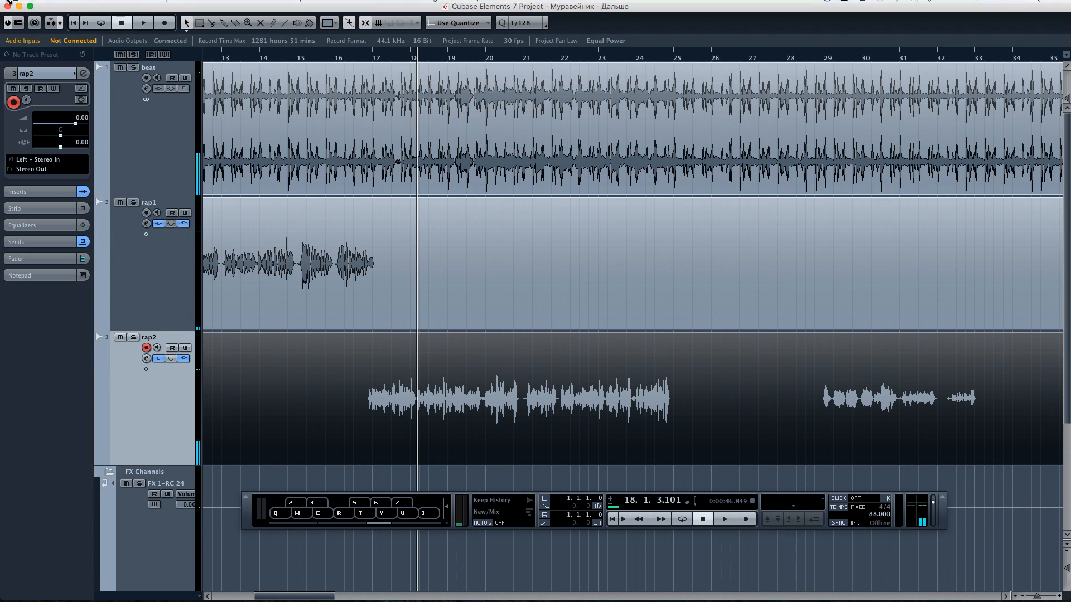
pyautogui.click(113, 6)
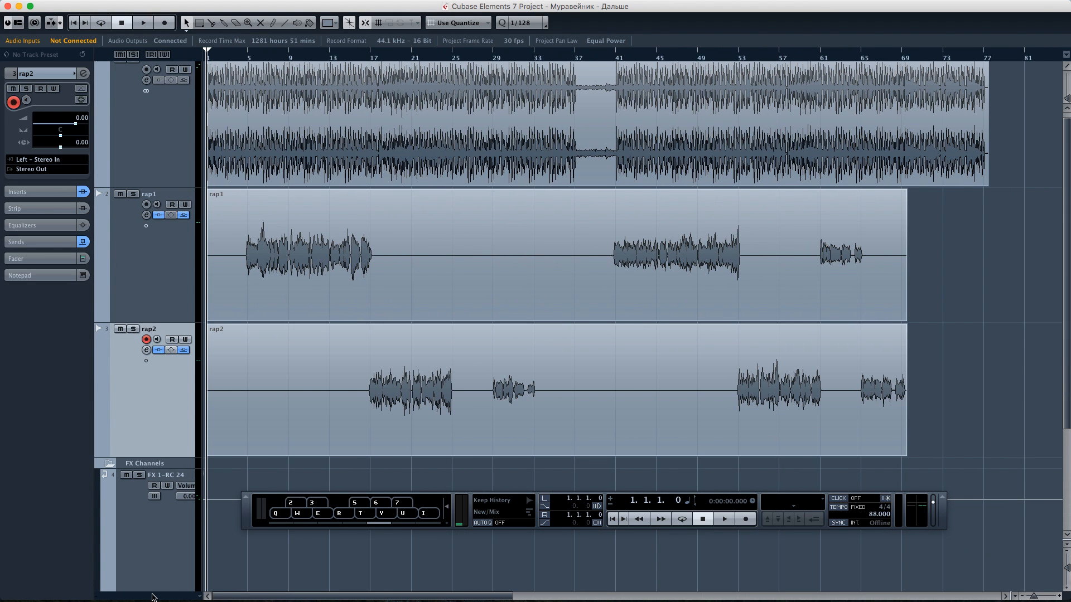
pyautogui.rightClick(179, 416)
pyautogui.moveTo(221, 419)
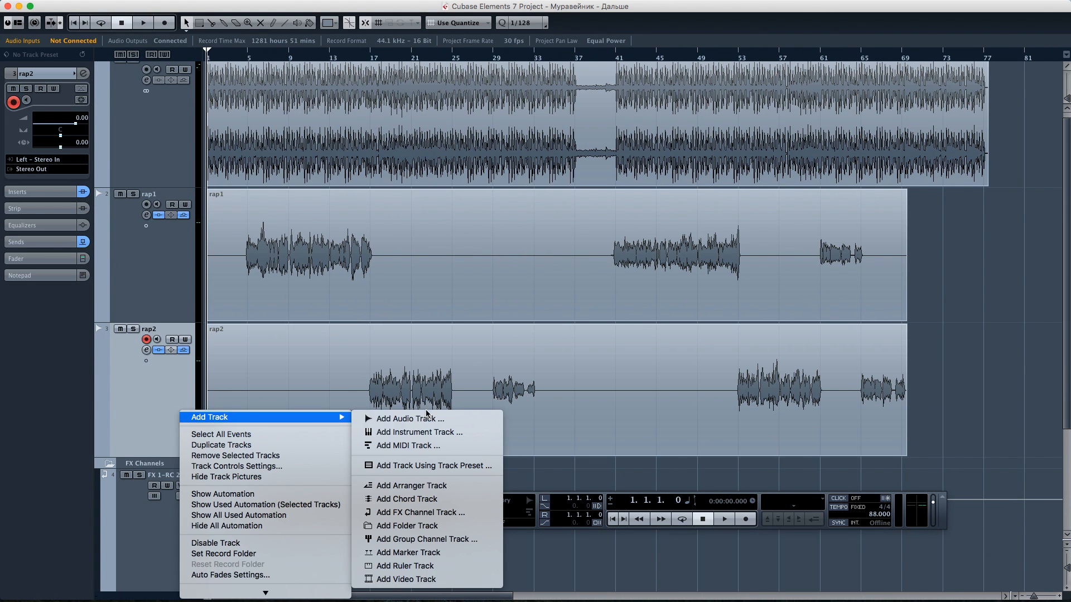
pyautogui.click(420, 418)
pyautogui.click(469, 171)
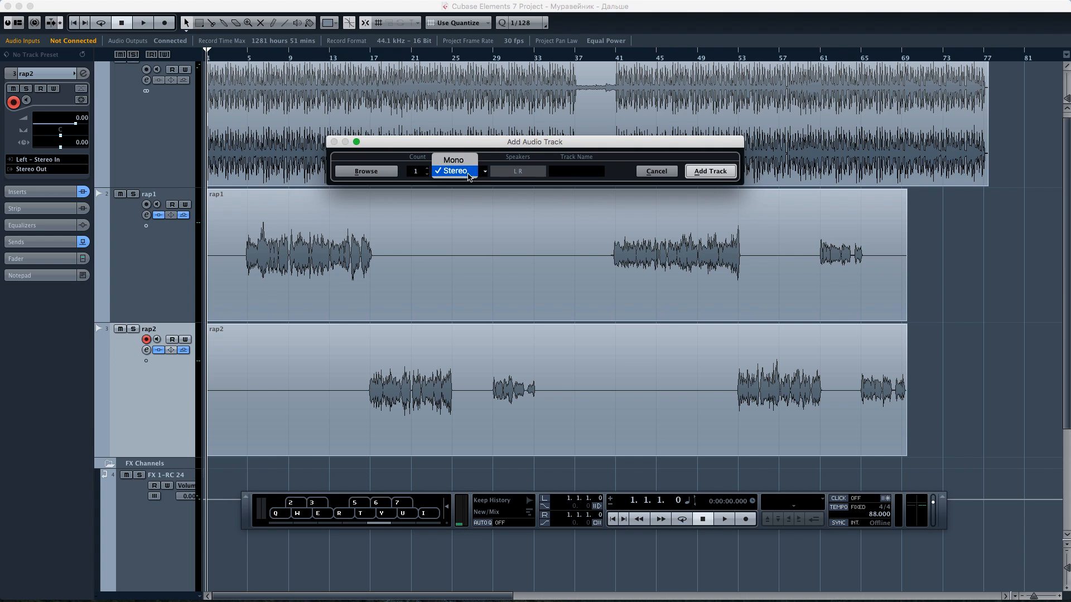
pyautogui.click(446, 159)
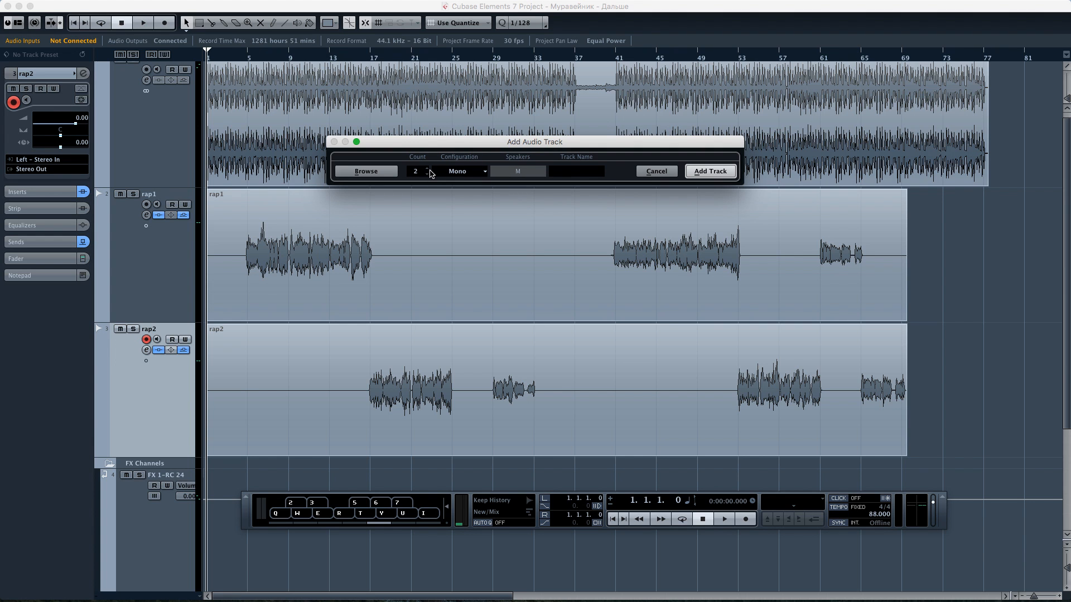
pyautogui.click(709, 172)
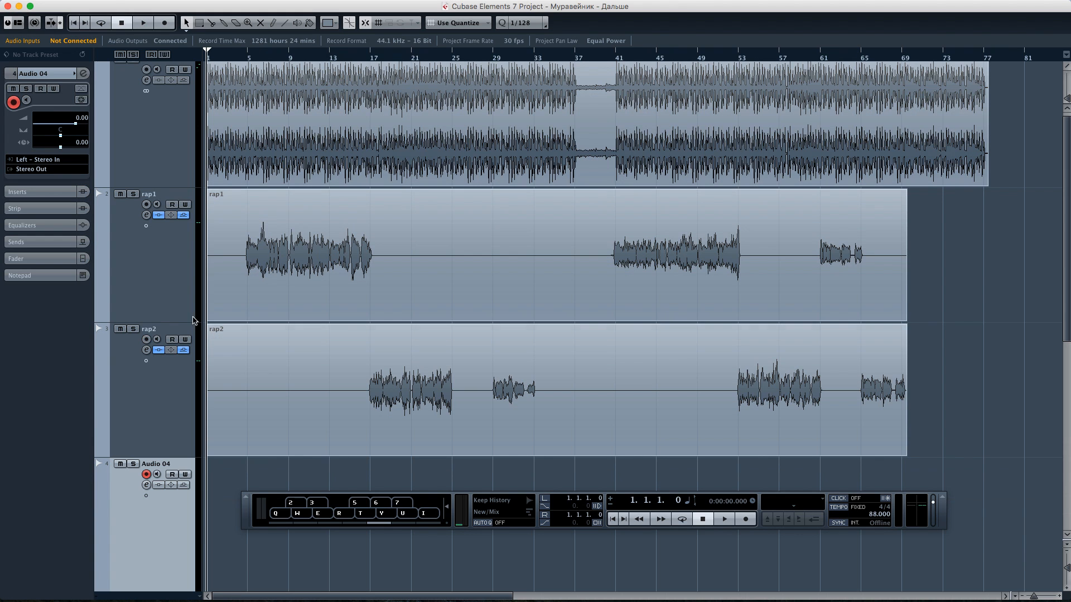
# Step: Import back l.wav and back r.wav onto the two new audio tracks, one file per track
pyautogui.click(113, 6)
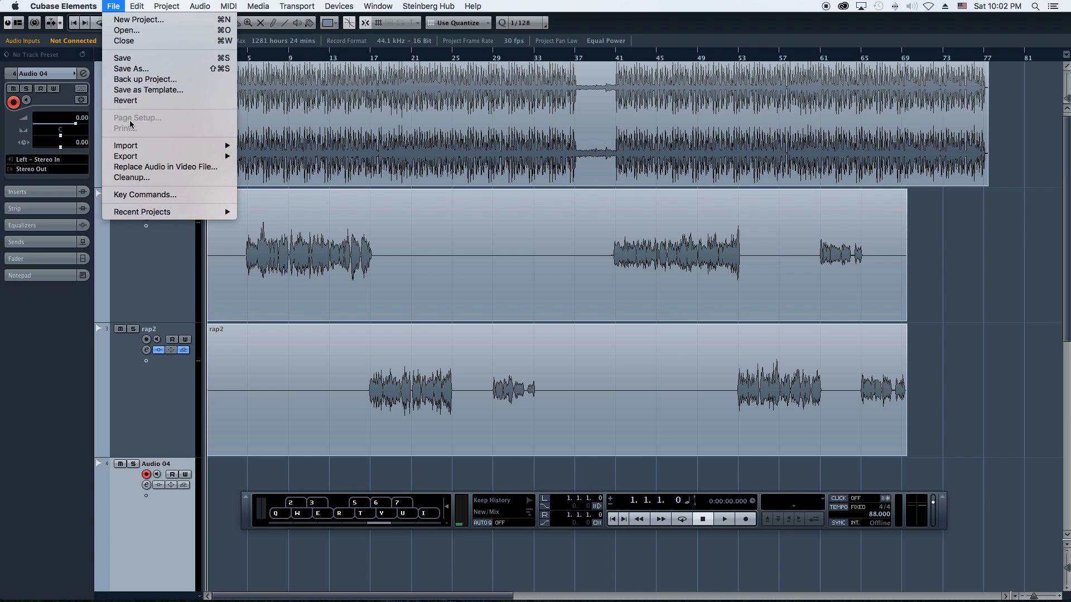
pyautogui.moveTo(187, 150)
pyautogui.click(279, 146)
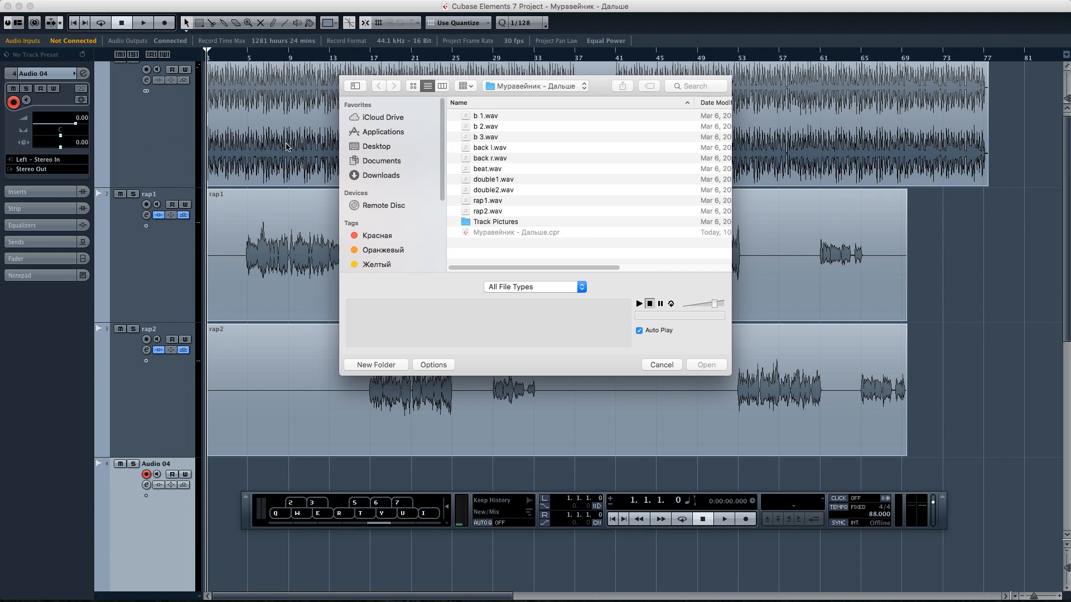
pyautogui.click(489, 162)
pyautogui.hotkey('shift', 'Up')
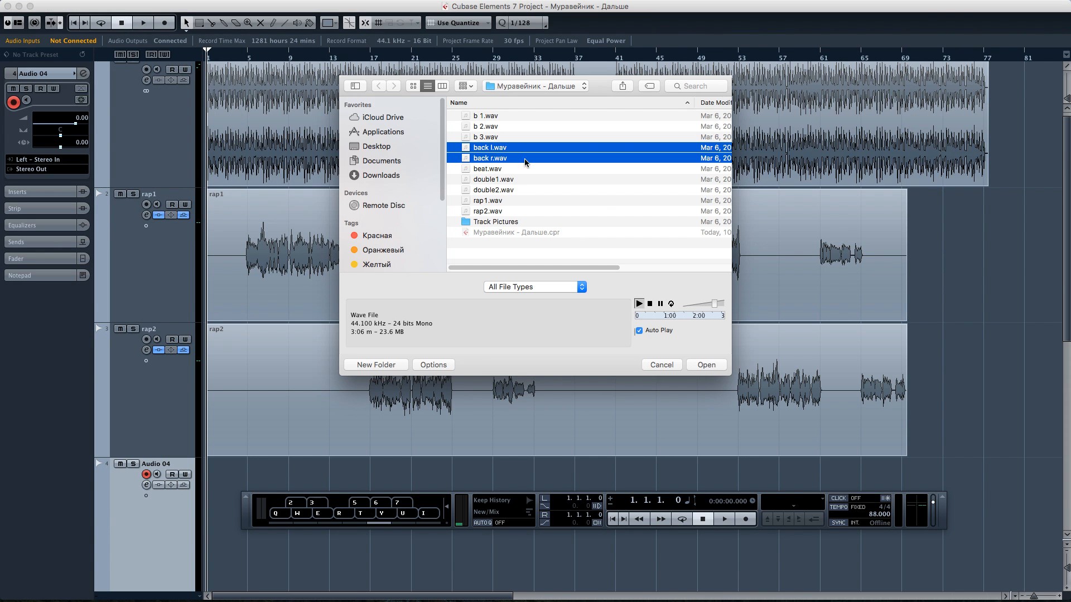
pyautogui.click(706, 365)
pyautogui.press('Return')
pyautogui.click(557, 204)
pyautogui.scroll(-3, 536, 256)
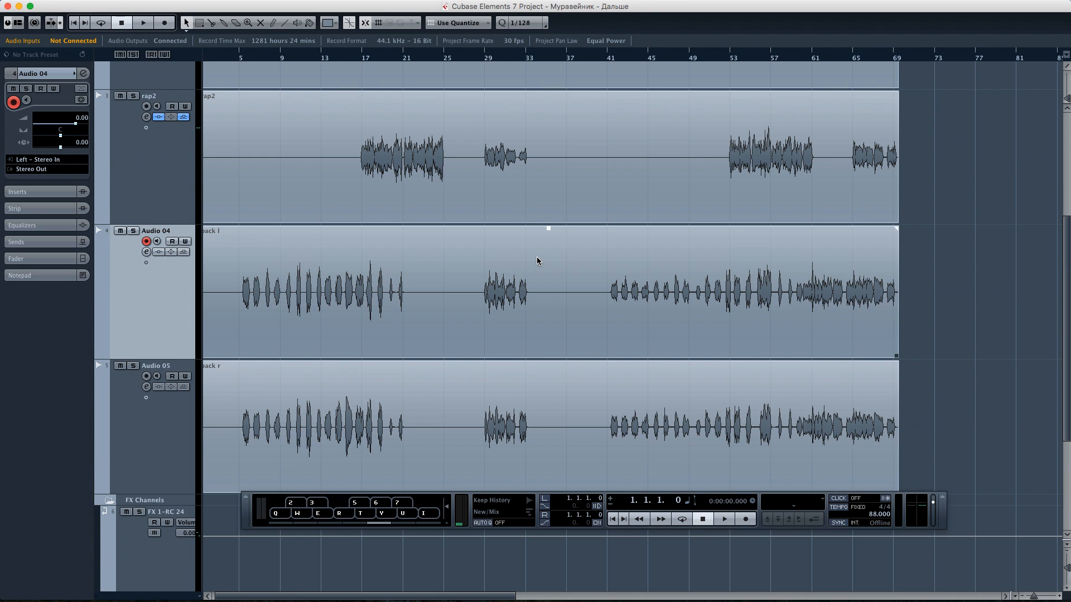
# Step: Rename the two new tracks back L and back R and pan them fully left and fully right respectively
pyautogui.moveTo(495, 598); pyautogui.dragTo(451, 600)
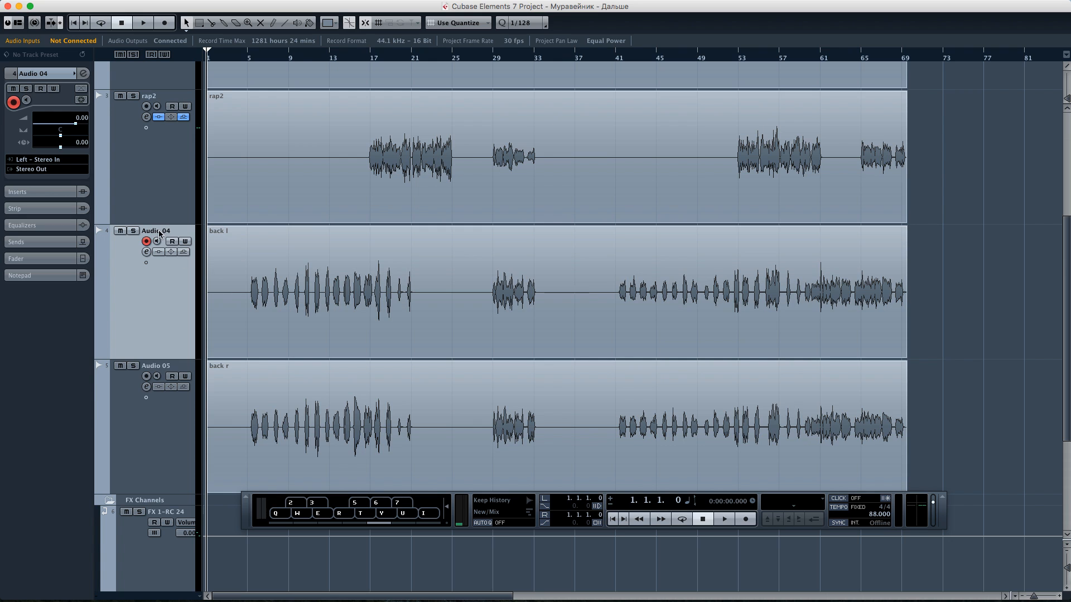
pyautogui.click(134, 389)
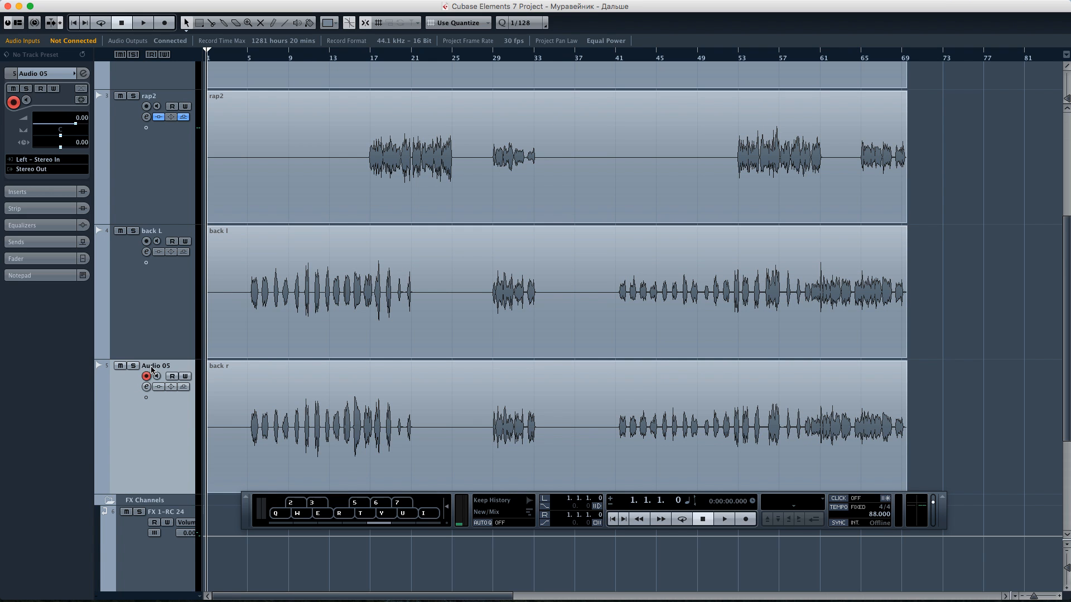
pyautogui.write('back R')
pyautogui.press('Return')
pyautogui.press('Up')
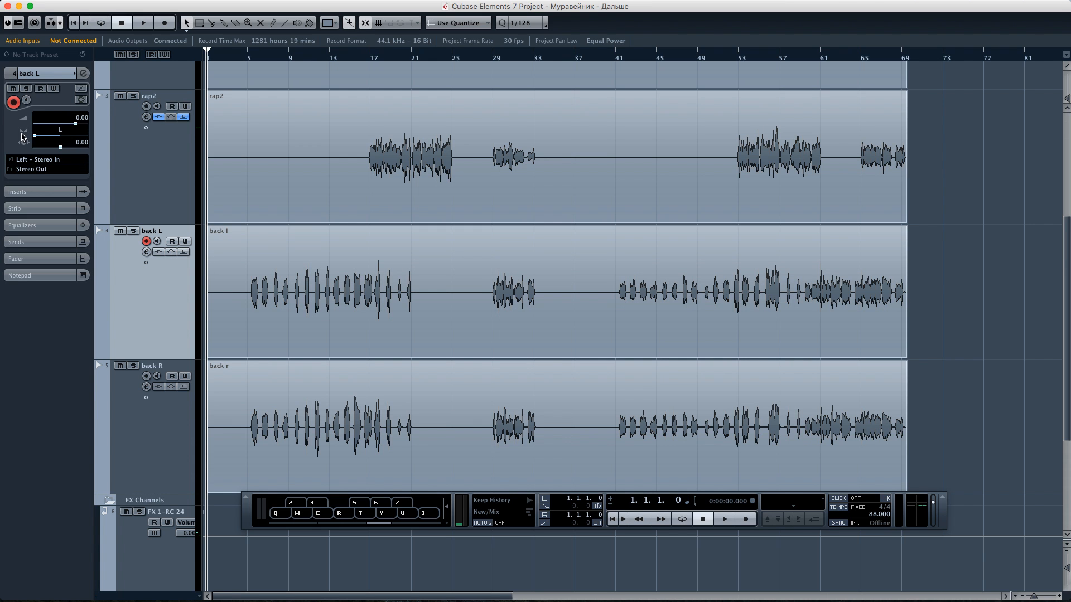
pyautogui.click(116, 457)
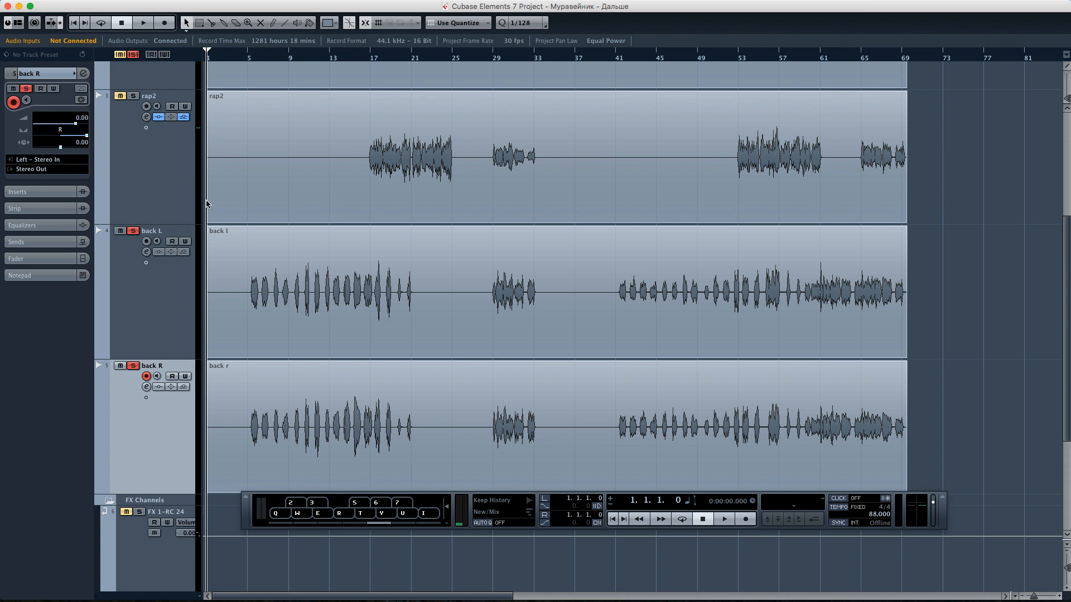
# Step: Audition the soloed back L and back R tracks from bar 5, together and one at a time, and clear the solos
pyautogui.moveTo(240, 61); pyautogui.dragTo(265, 75)
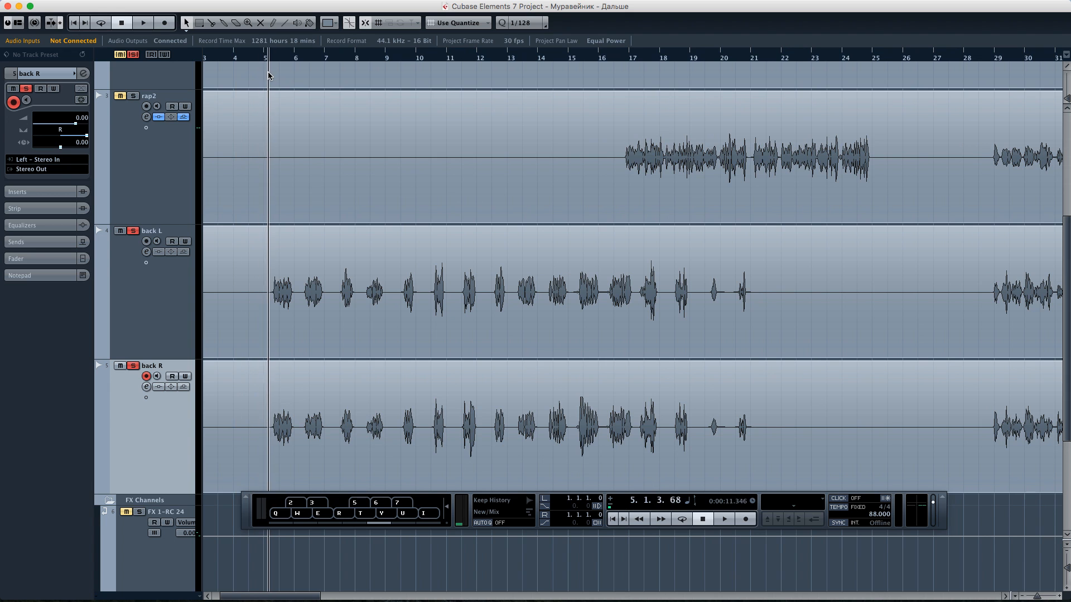
pyautogui.press('space')
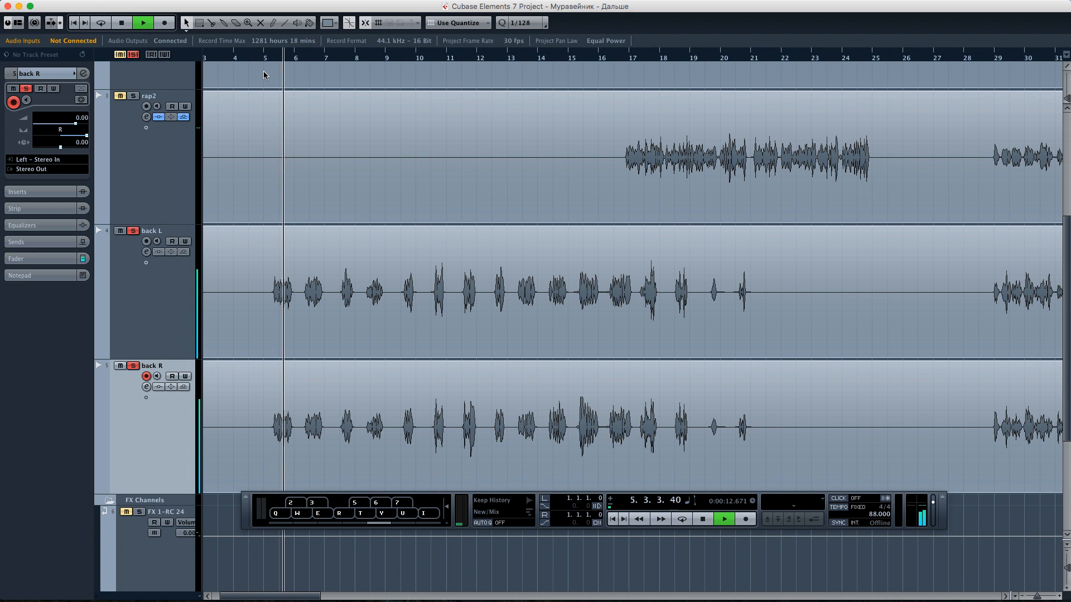
pyautogui.click(120, 366)
pyautogui.click(133, 366)
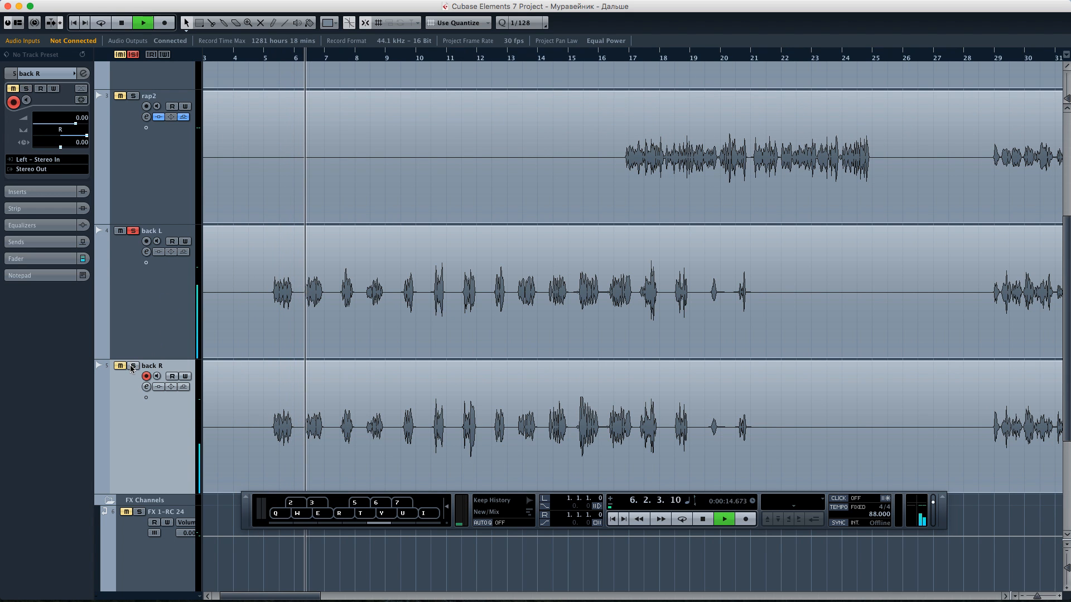
pyautogui.click(133, 366)
pyautogui.click(134, 231)
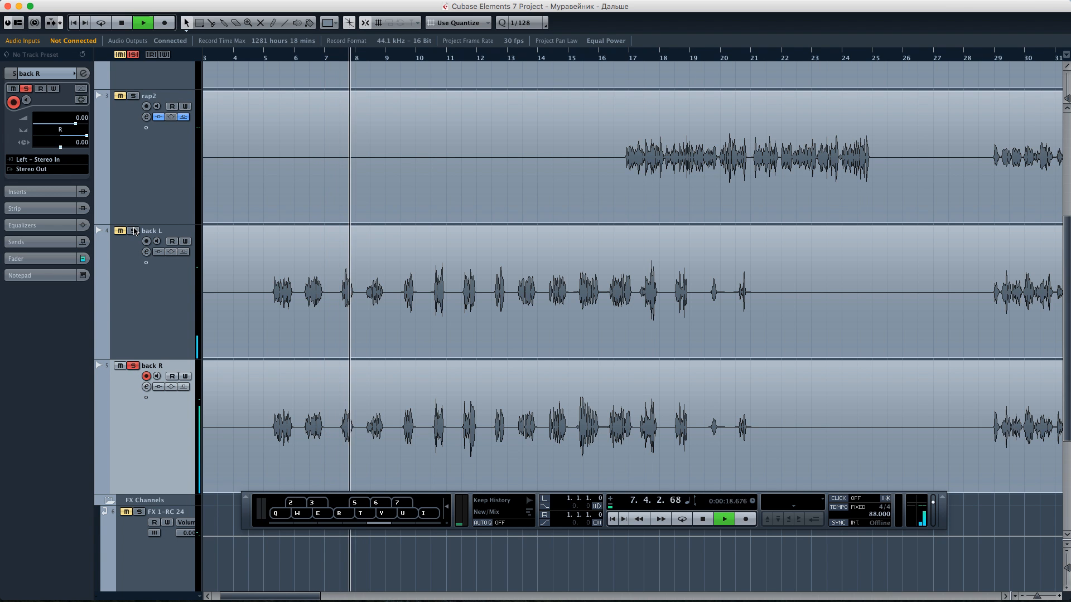
pyautogui.press('space')
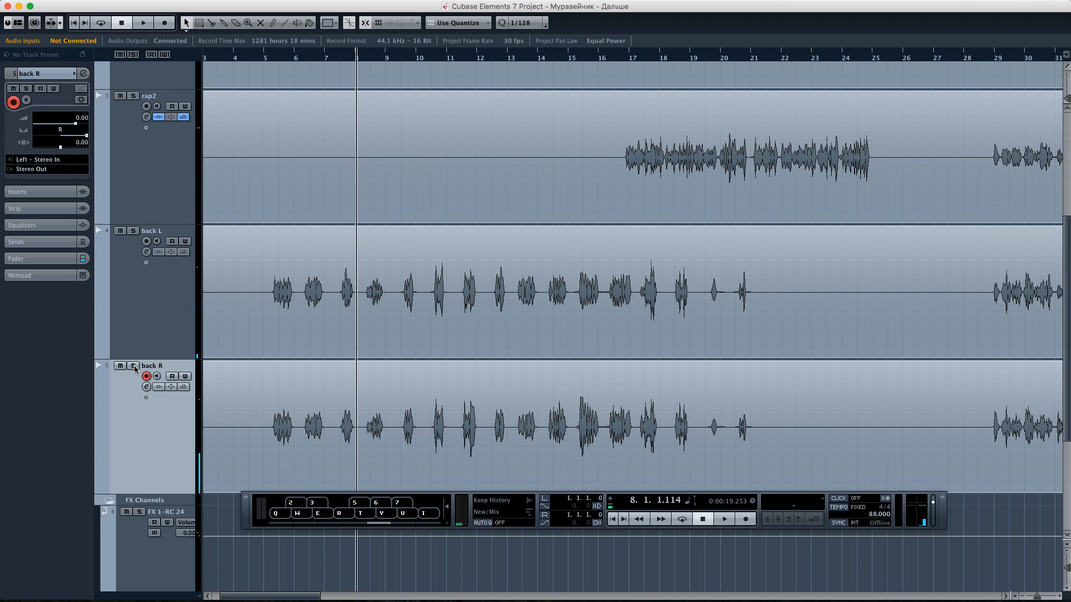
# Step: Load the Backing Vox Male equalizer preset on the back L channel
pyautogui.click(140, 302)
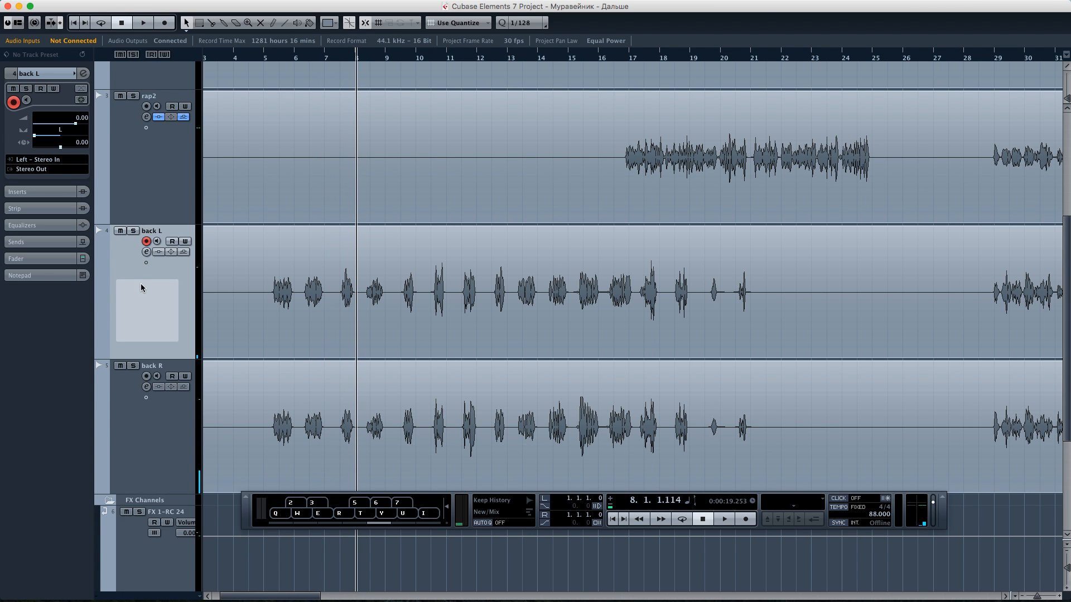
pyautogui.click(147, 251)
pyautogui.click(739, 156)
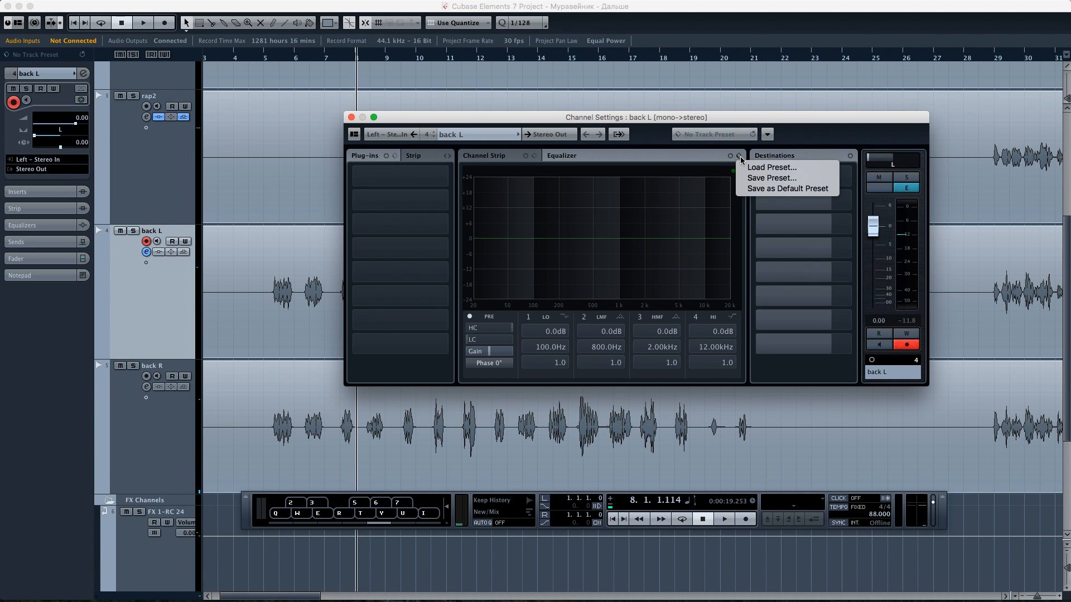
pyautogui.click(772, 167)
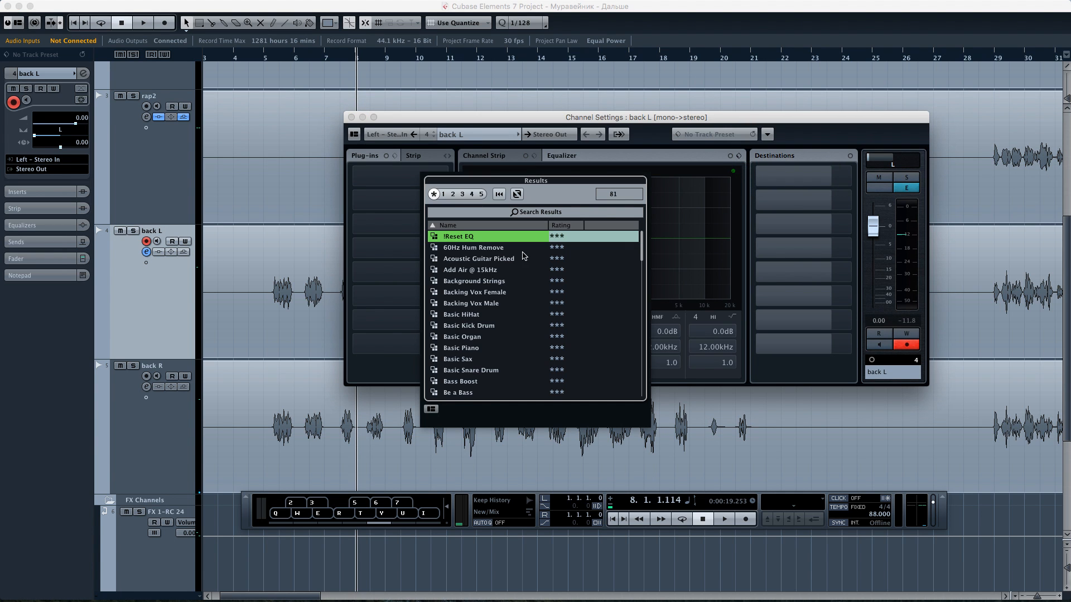
pyautogui.click(467, 305)
pyautogui.doubleClick(460, 305)
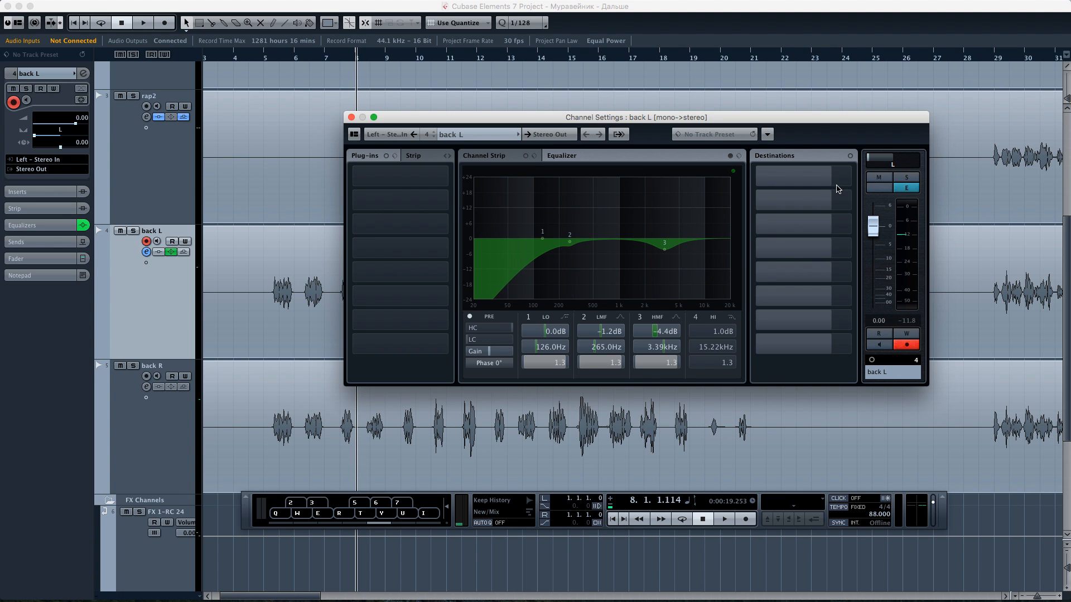
# Step: Add an active send from back L to FX 1-RC 24 at -18 dB and close its channel settings
pyautogui.click(815, 180)
pyautogui.click(851, 177)
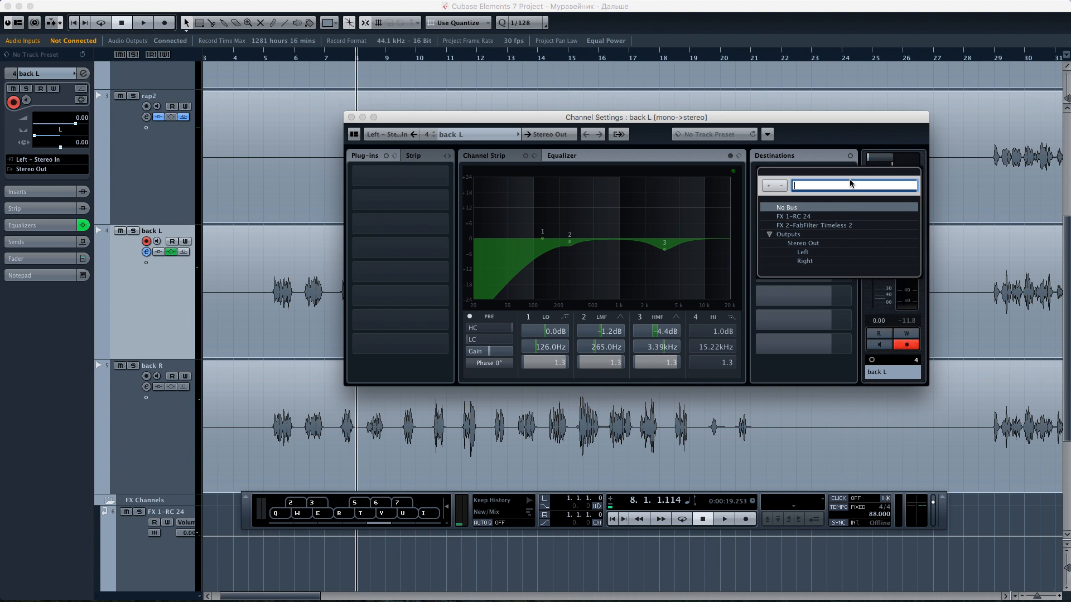
pyautogui.click(793, 217)
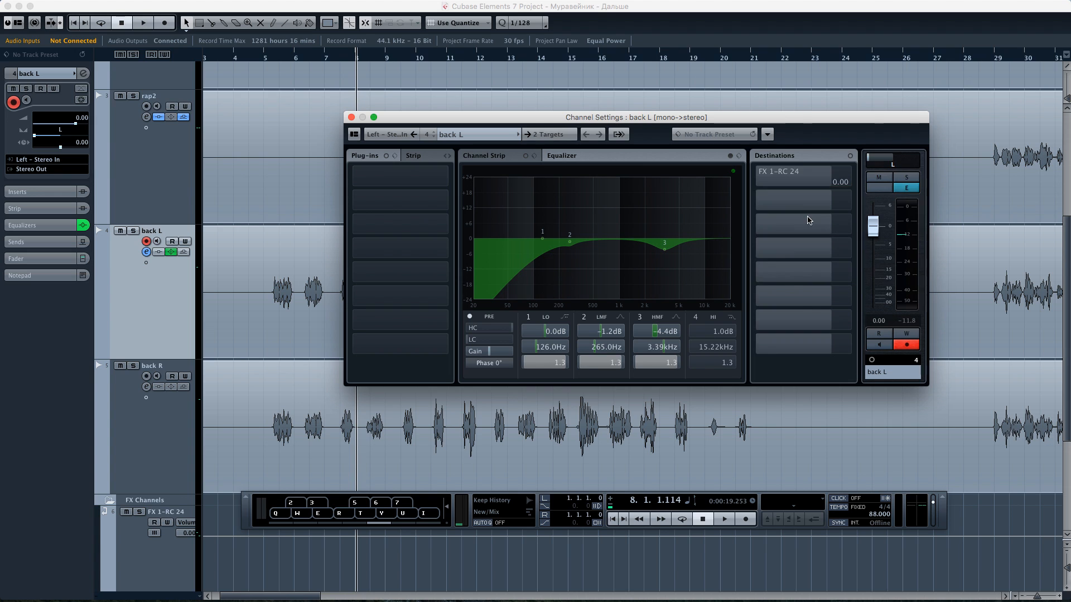
pyautogui.click(756, 177)
pyautogui.doubleClick(829, 179)
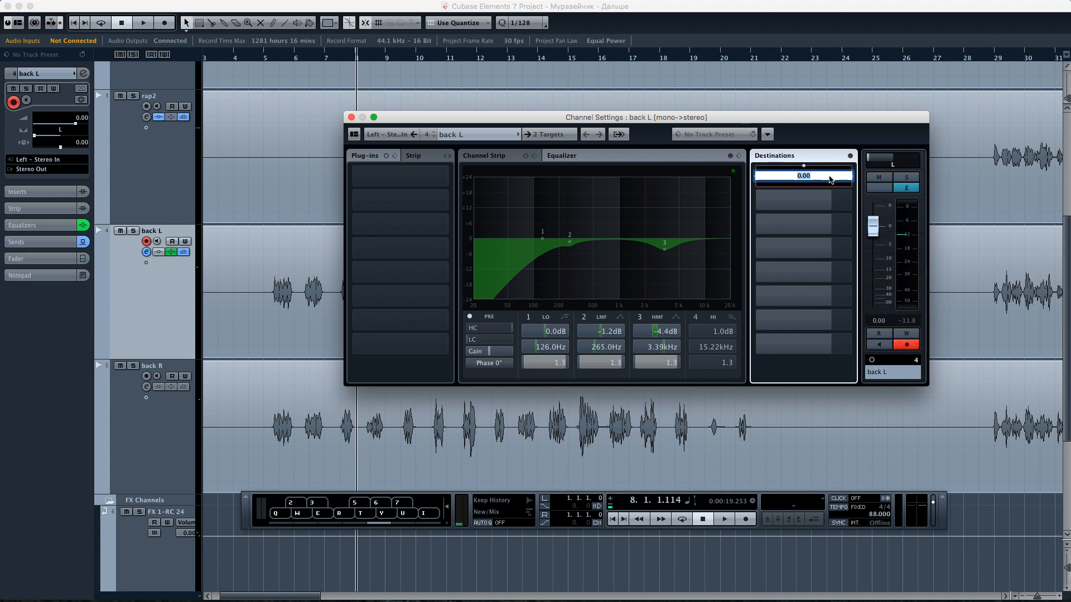
pyautogui.press('Return')
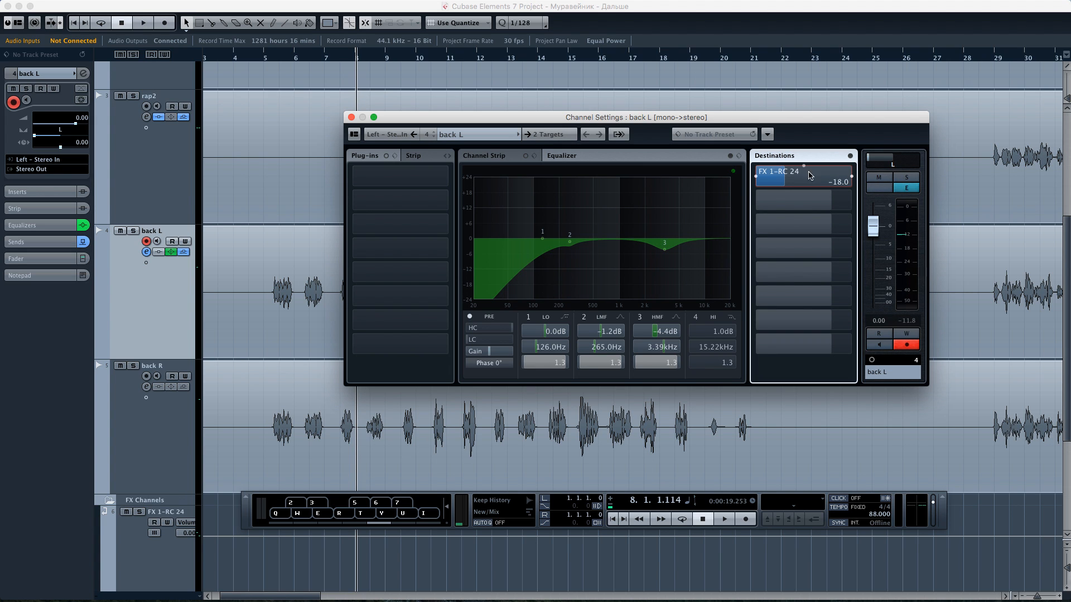
pyautogui.click(354, 118)
# Step: Give back R the same backing vocal equalizer preset and FX 1-RC 24 send as back L, then close its channel settings
pyautogui.click(131, 407)
pyautogui.click(146, 387)
pyautogui.click(738, 156)
pyautogui.click(803, 176)
pyautogui.click(803, 216)
pyautogui.doubleClick(828, 180)
pyautogui.write('-1')
pyautogui.press('Return')
pyautogui.click(351, 117)
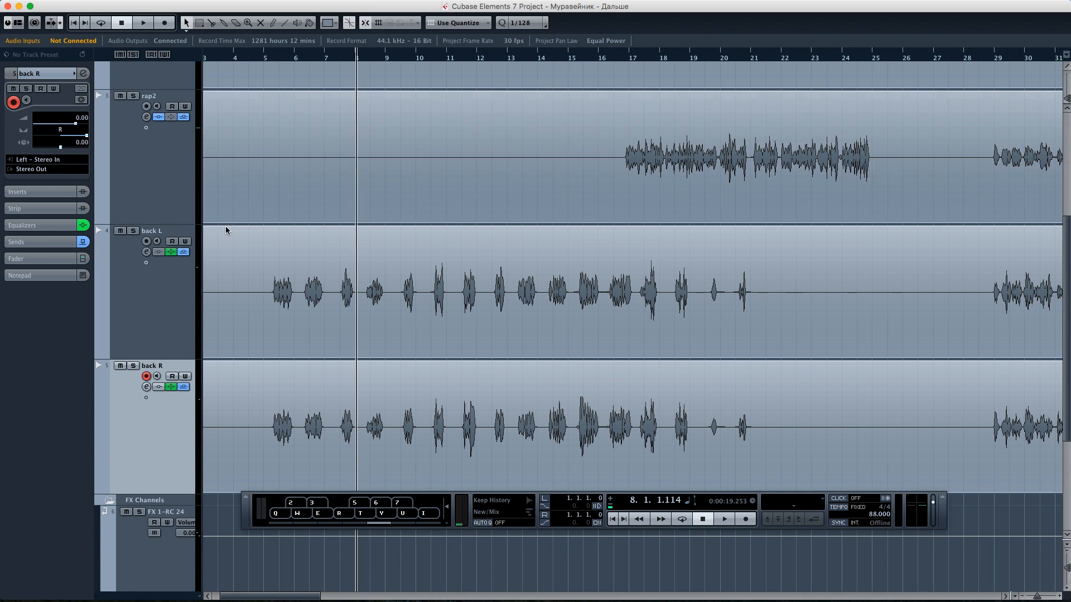
# Step: Narrow the panning of the backing vocals to L80 on back L and R80 on back R
pyautogui.click(182, 307)
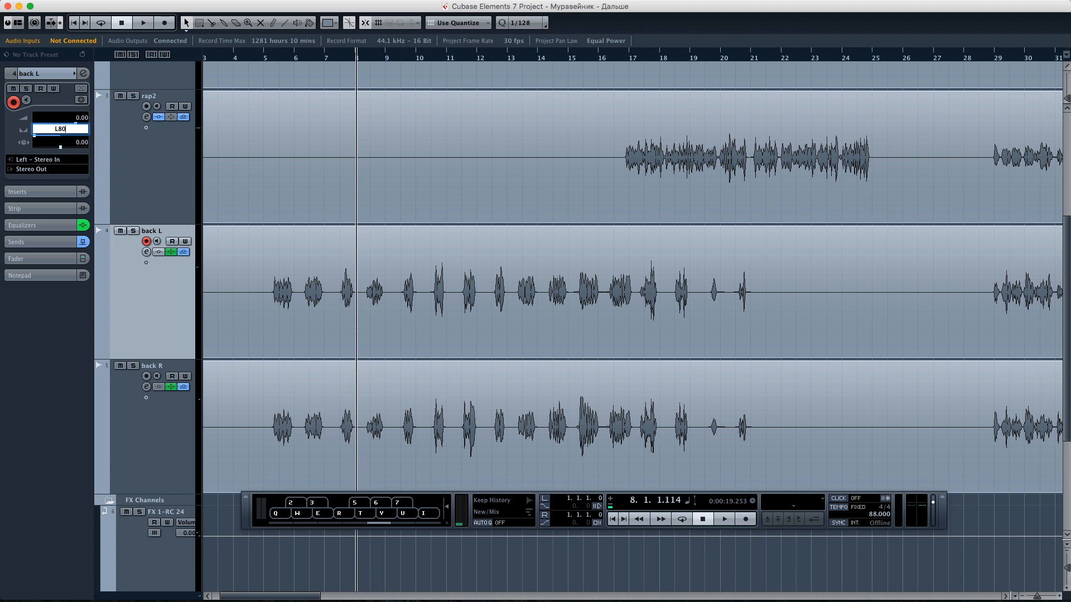
pyautogui.click(112, 397)
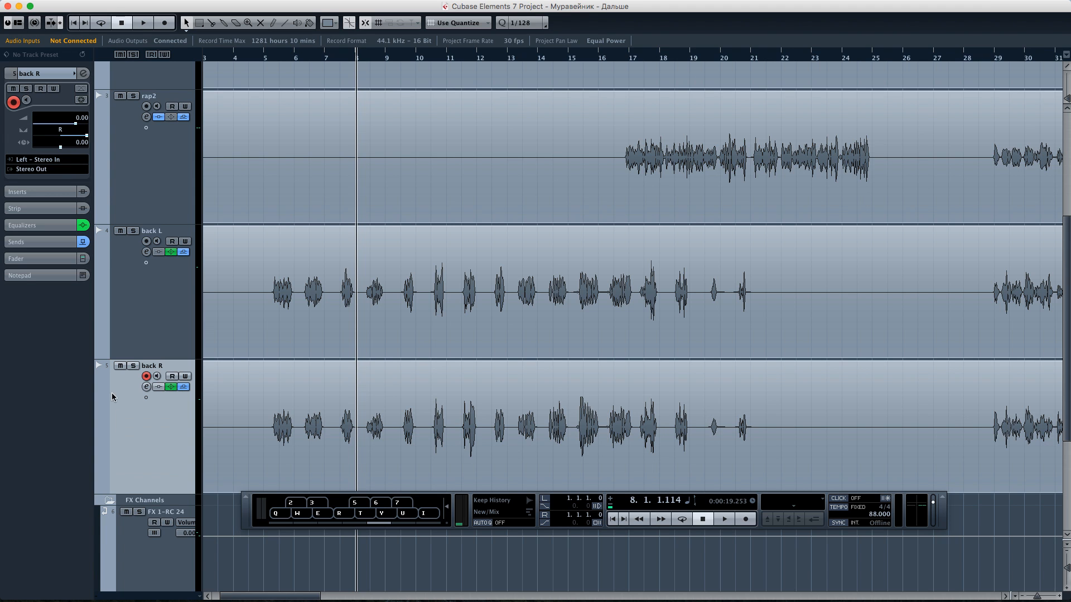
pyautogui.doubleClick(71, 130)
# Step: Play the mix from about bar 5 while lowering back R's volume and setting back L's volume to -6 dB
pyautogui.click(248, 58)
pyautogui.press('space')
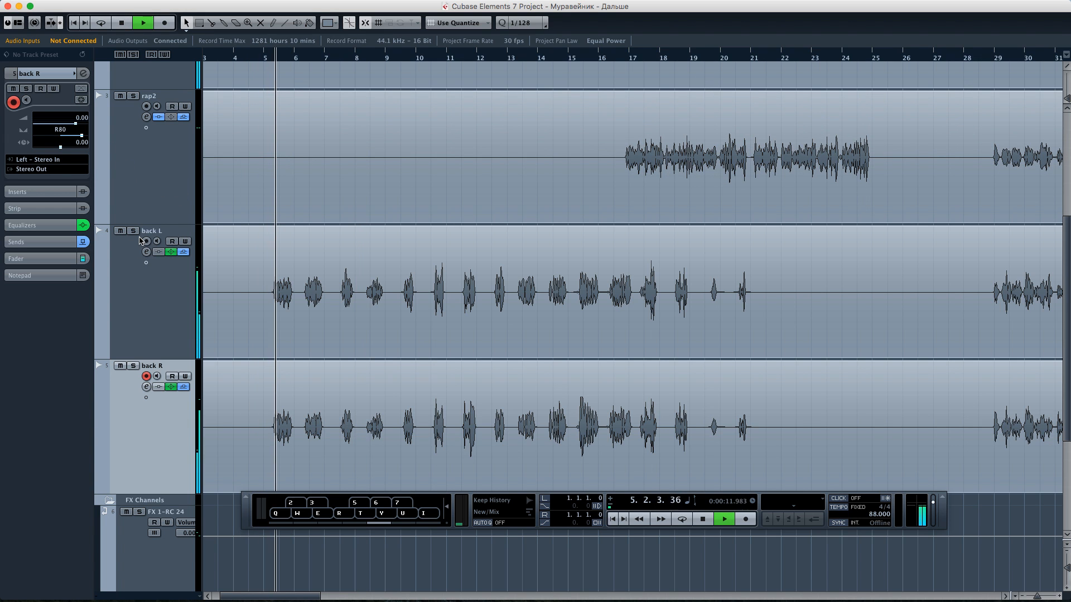
pyautogui.doubleClick(59, 117)
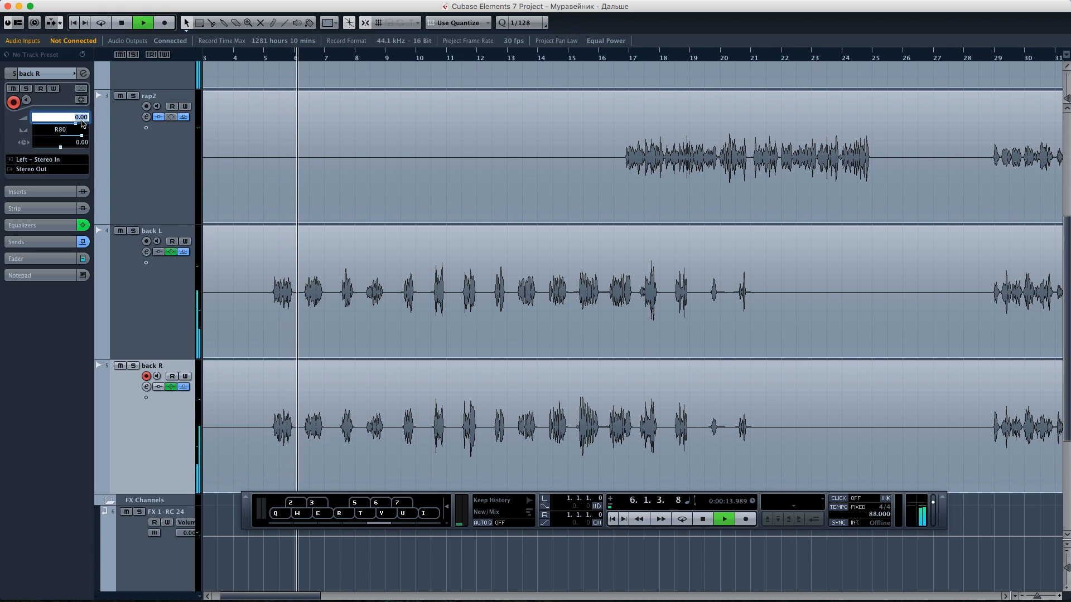
pyautogui.press('Return')
pyautogui.press('Up')
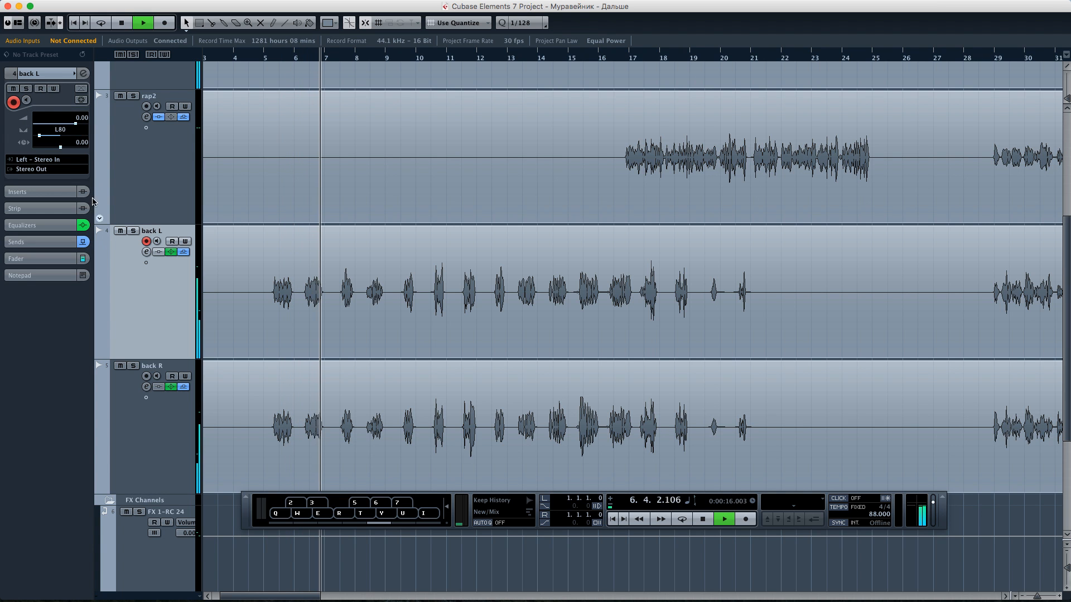
pyautogui.doubleClick(81, 117)
pyautogui.write('-6')
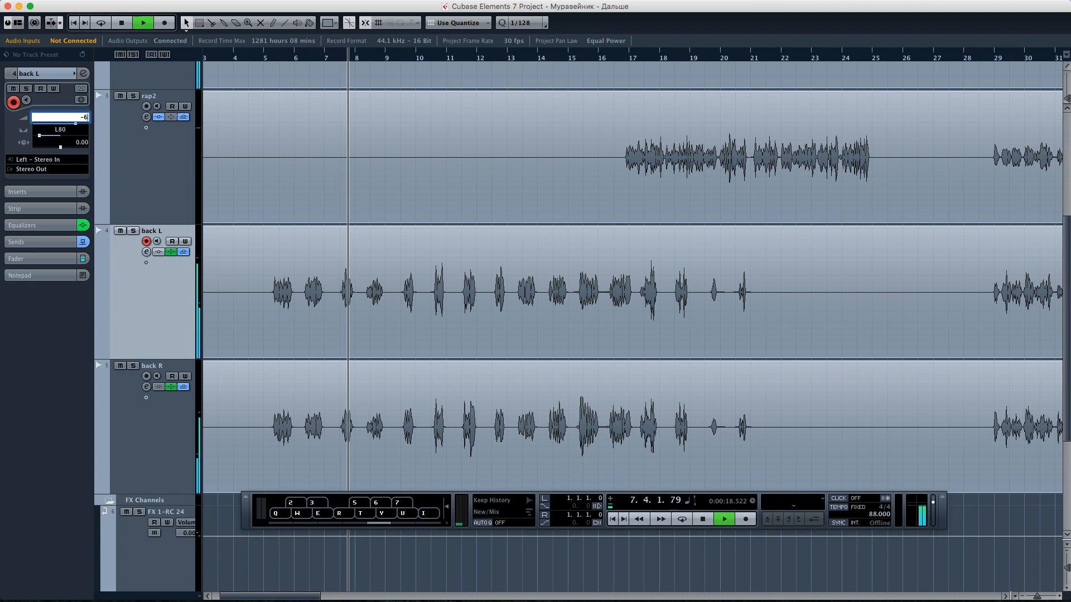
pyautogui.press('Return')
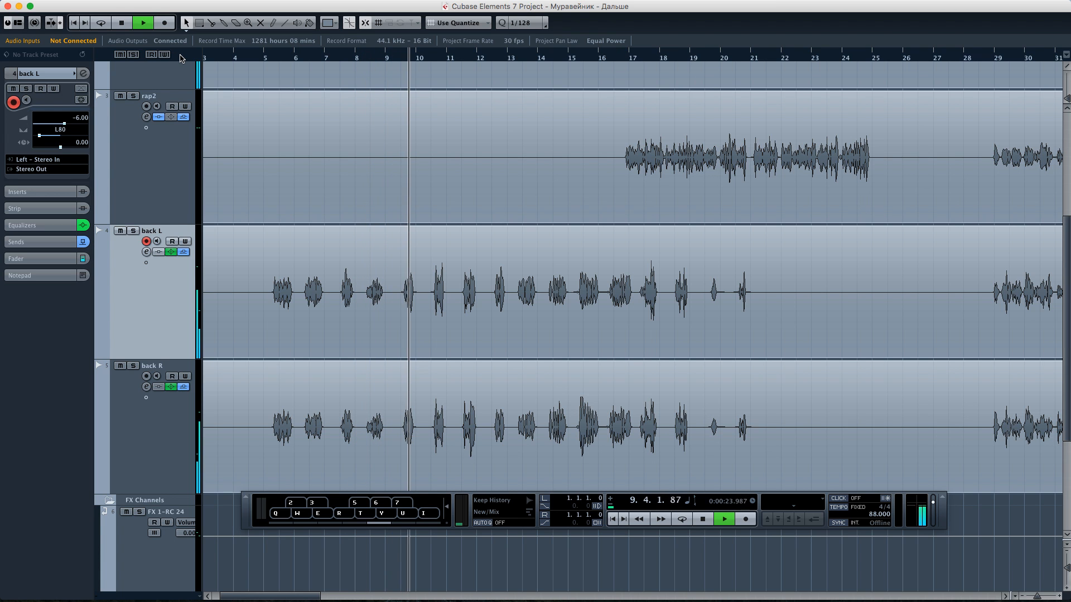
pyautogui.press('space')
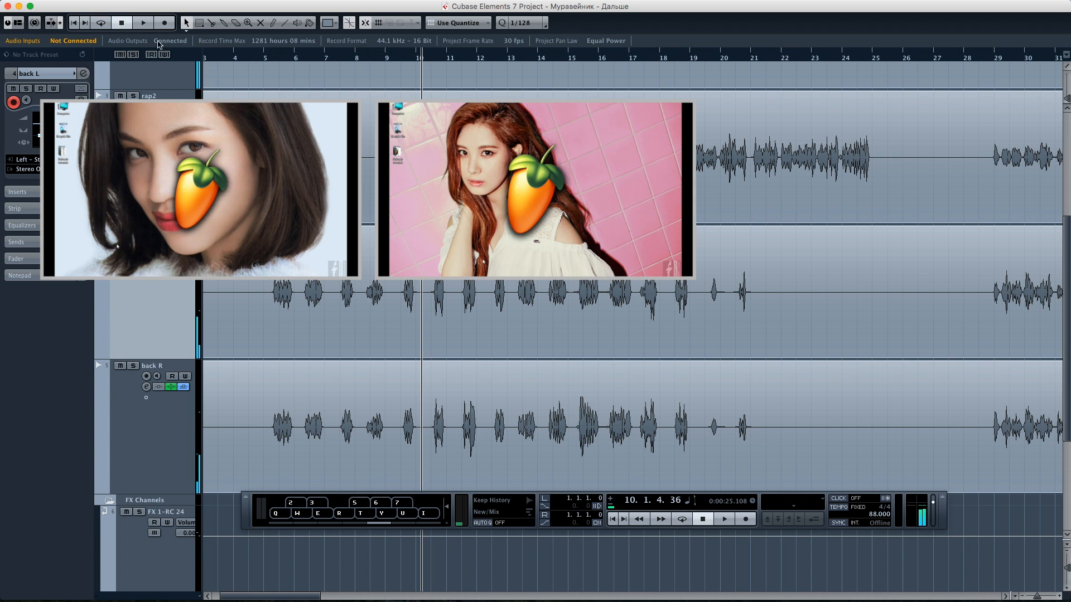
pyautogui.click(77, 25)
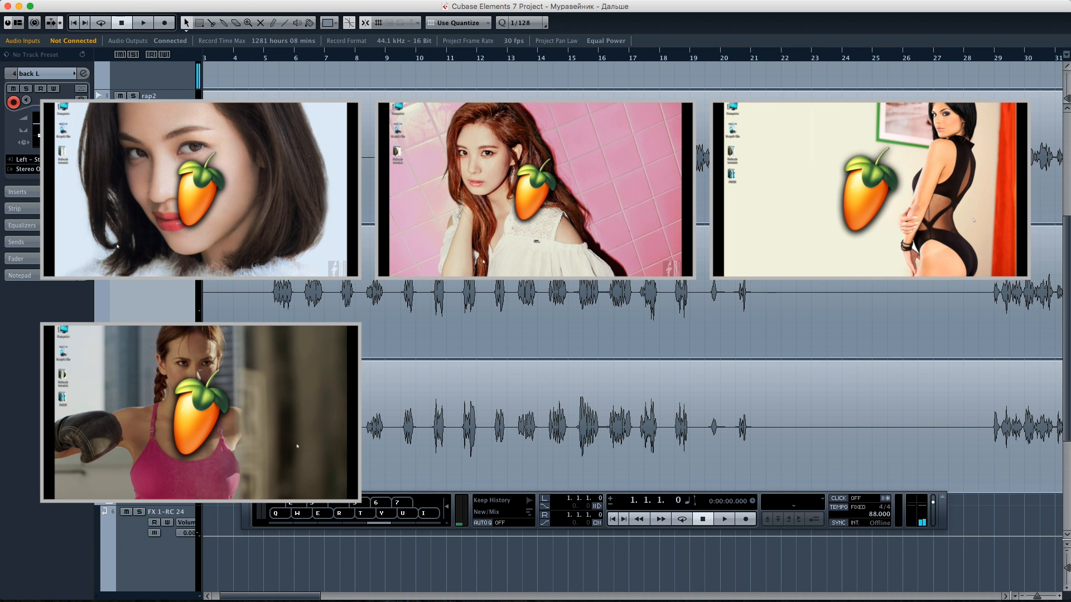